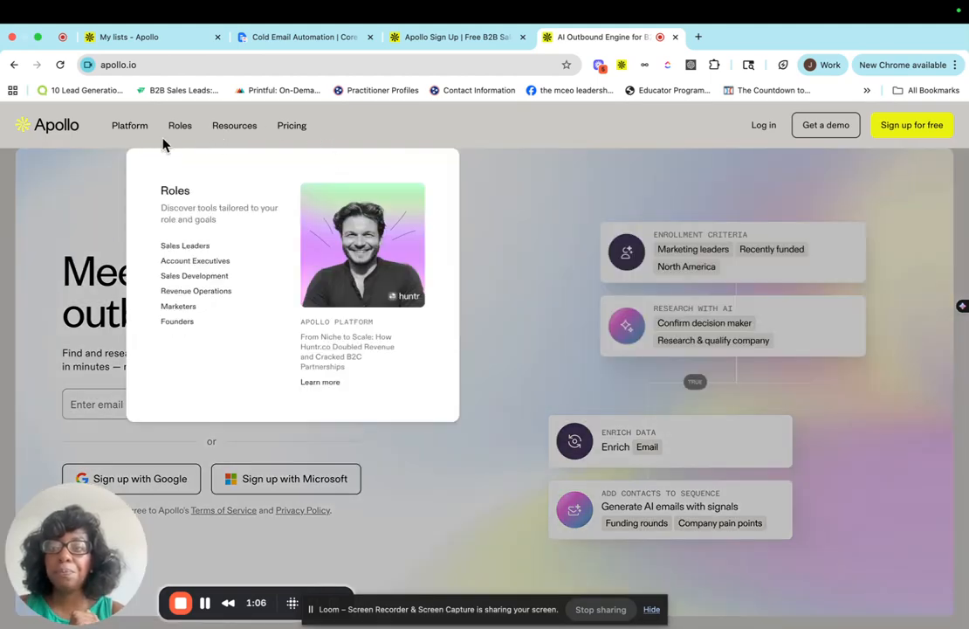
Open Apollo's pricing page and switch the plan prices to monthly billing.
mouse_move(126, 132)
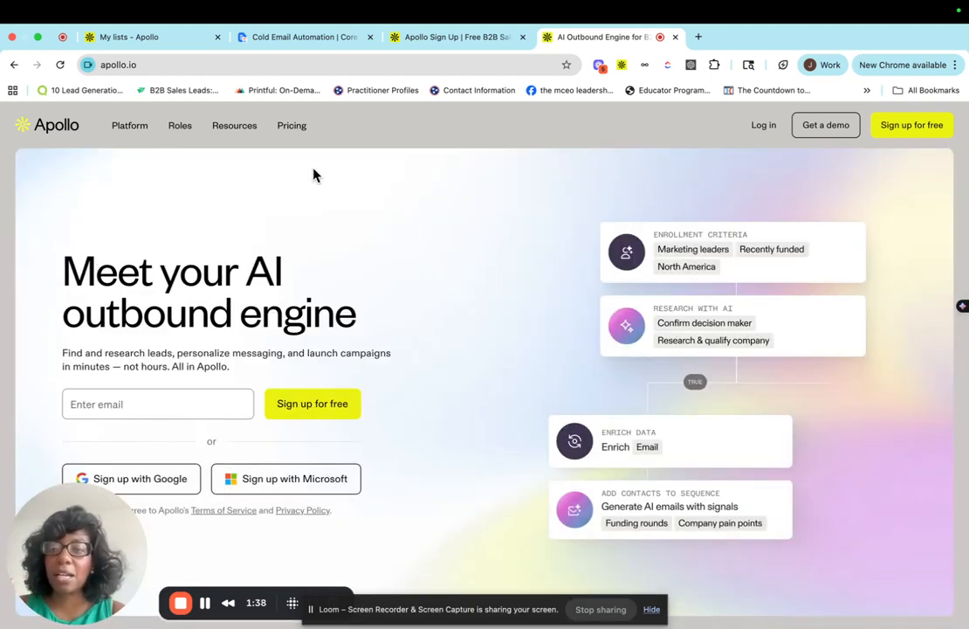
mouse_move(179, 133)
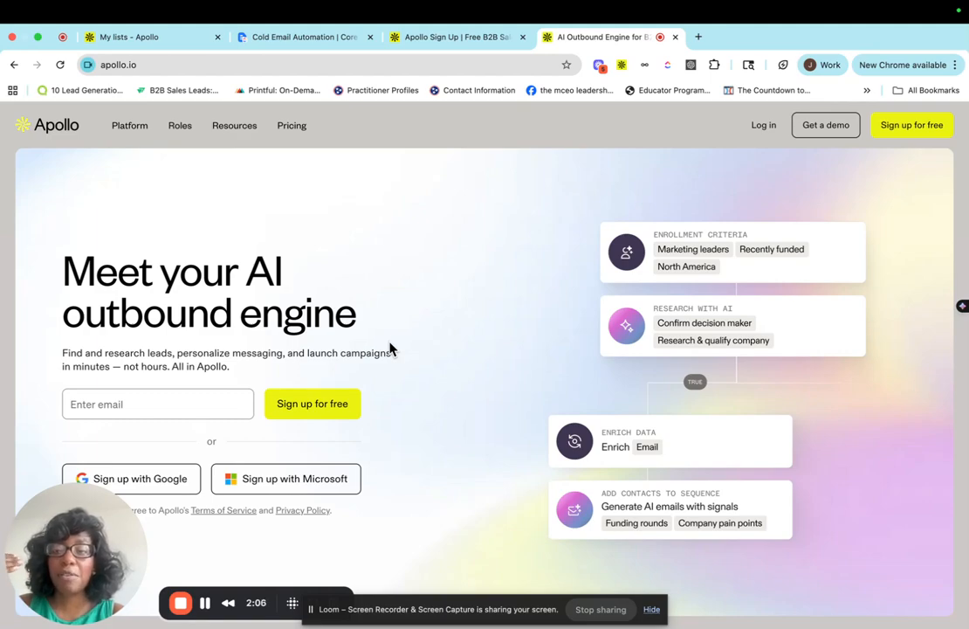
left_click(292, 130)
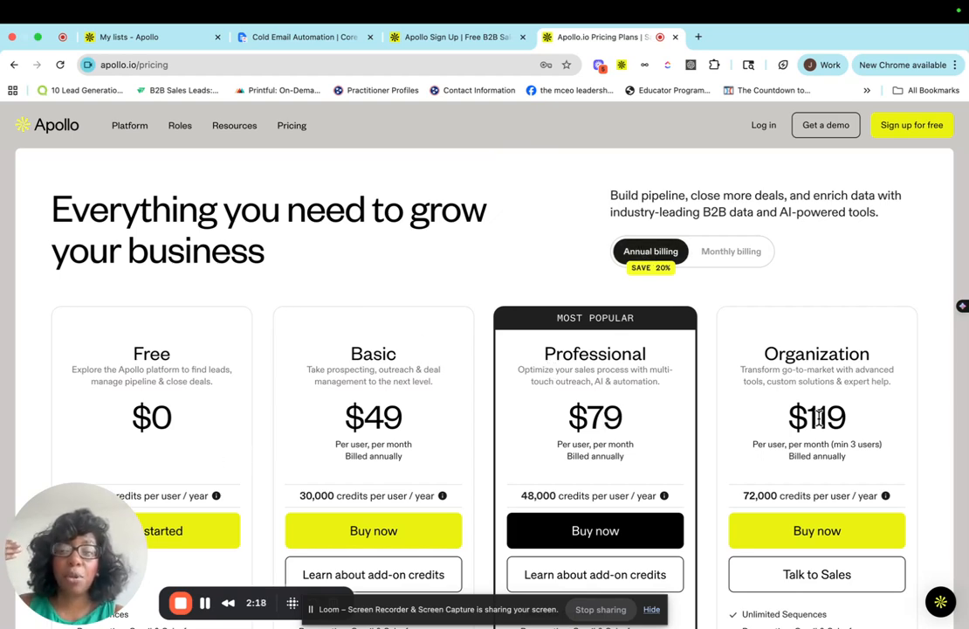
left_click(721, 259)
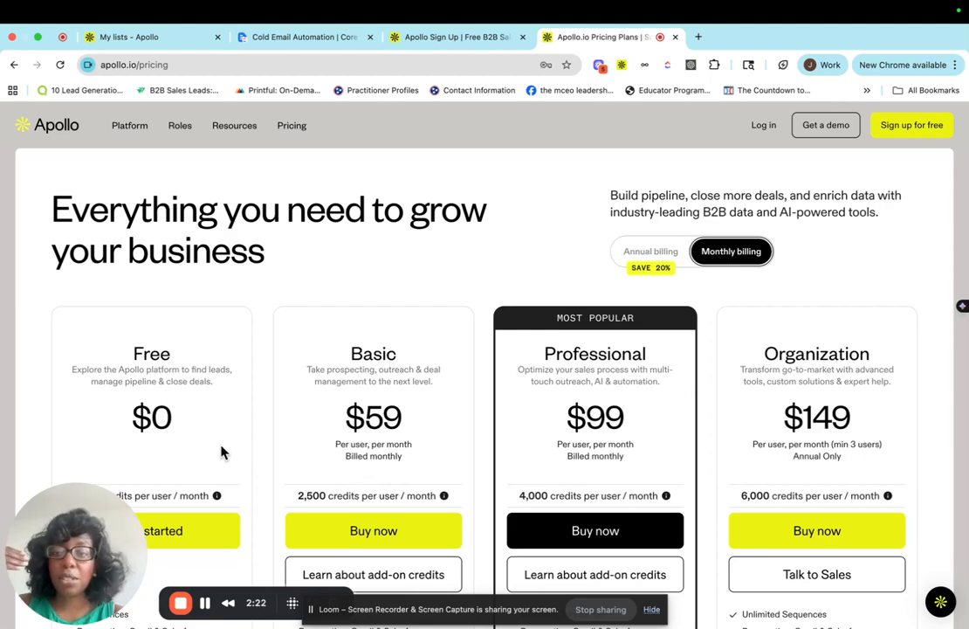
Scroll through the Free, Basic, Professional and Organization plans to compare their credits and features.
scroll(223, 441, "down", 3)
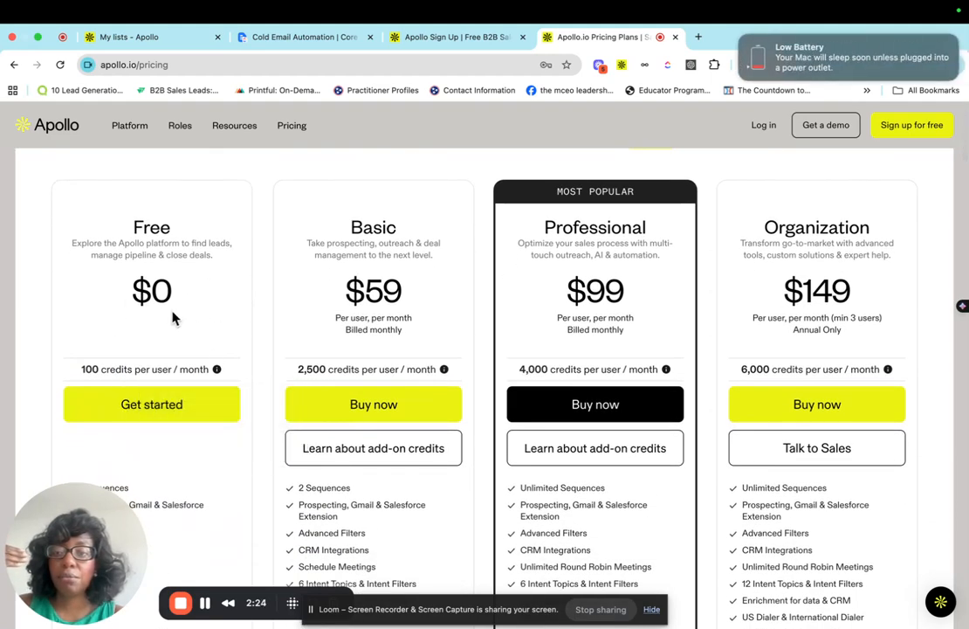
scroll(186, 321, "down", 2)
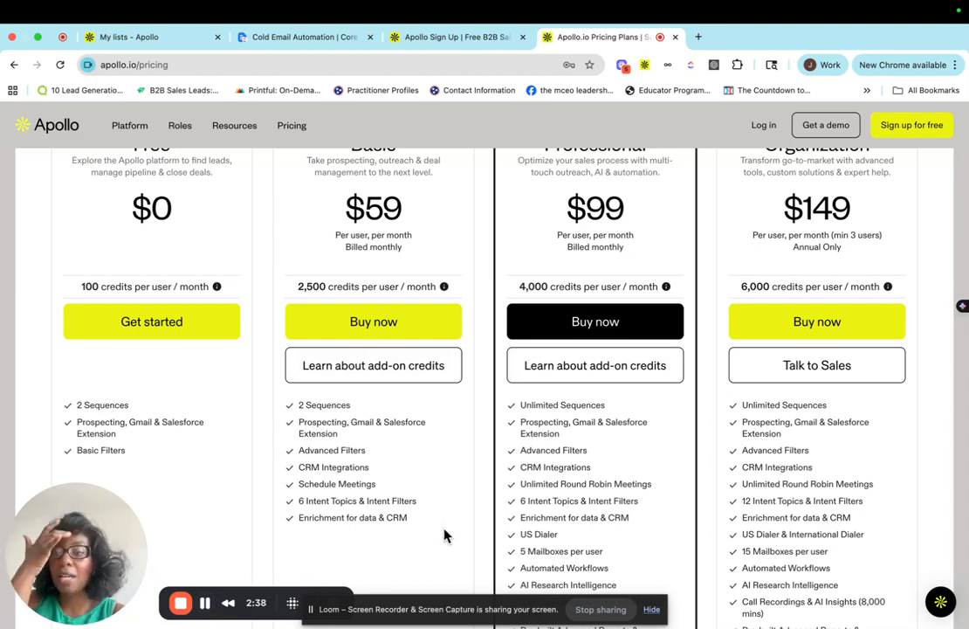
scroll(178, 384, "up", 2)
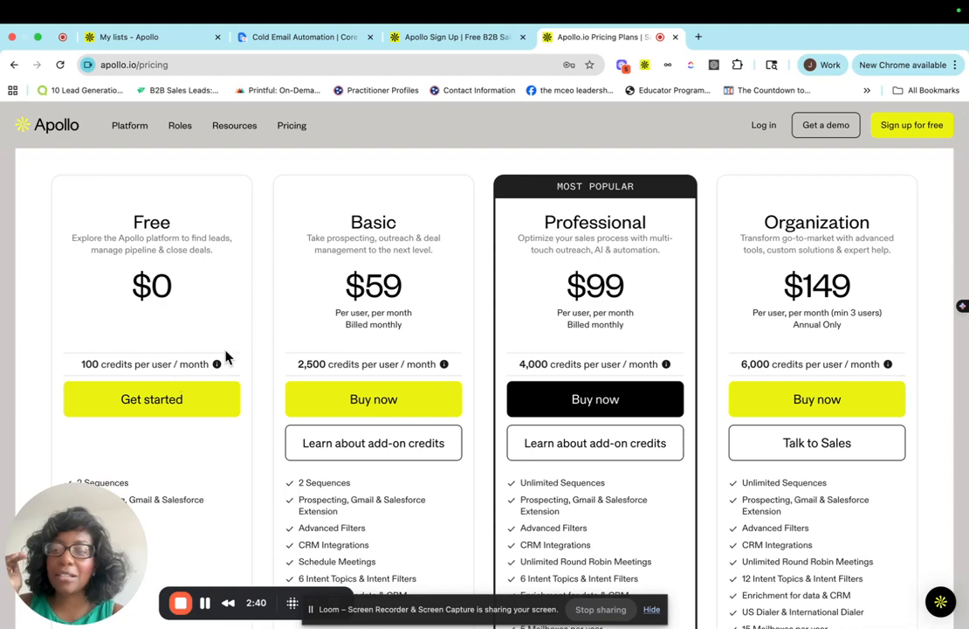
scroll(207, 311, "down", 1)
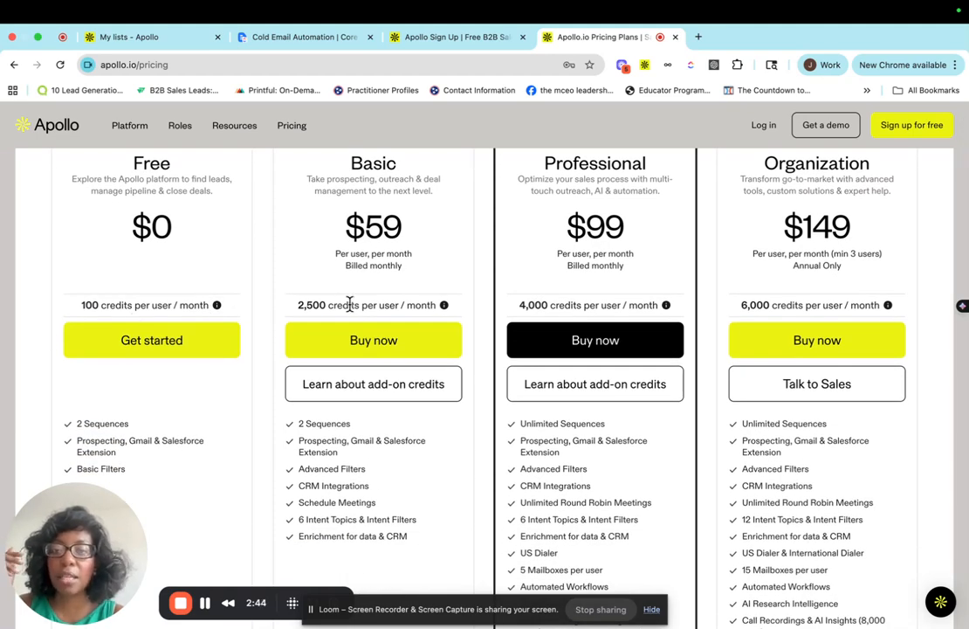
scroll(353, 309, "up", 1)
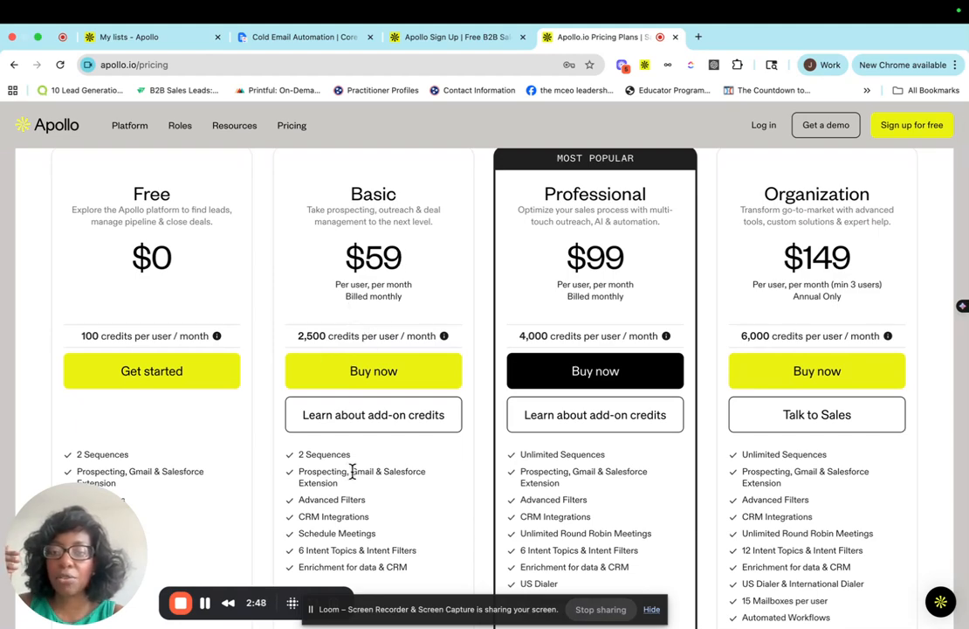
scroll(354, 473, "down", 1)
scroll(526, 406, "up", 1)
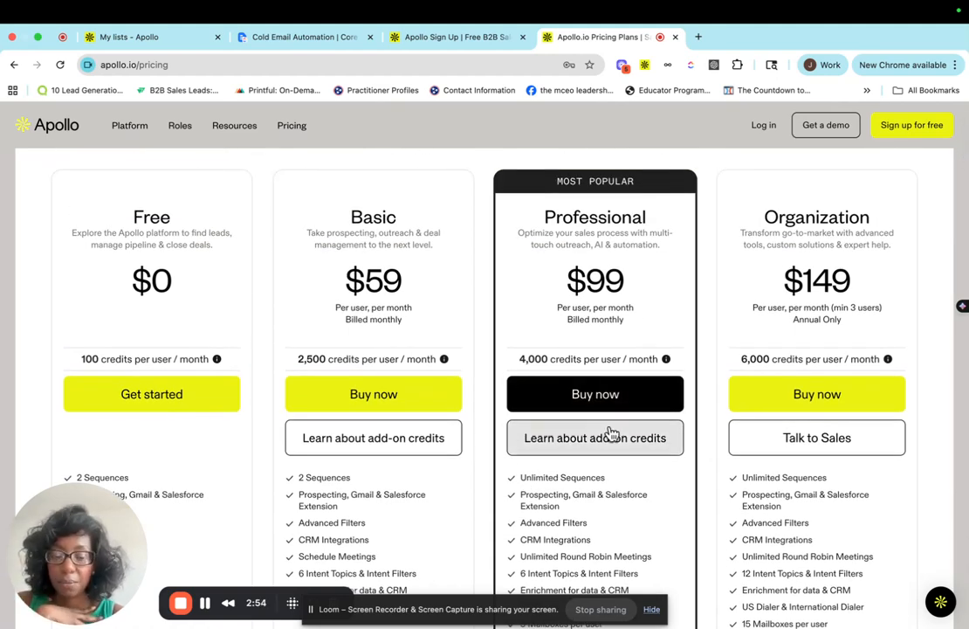
scroll(612, 432, "down", 1)
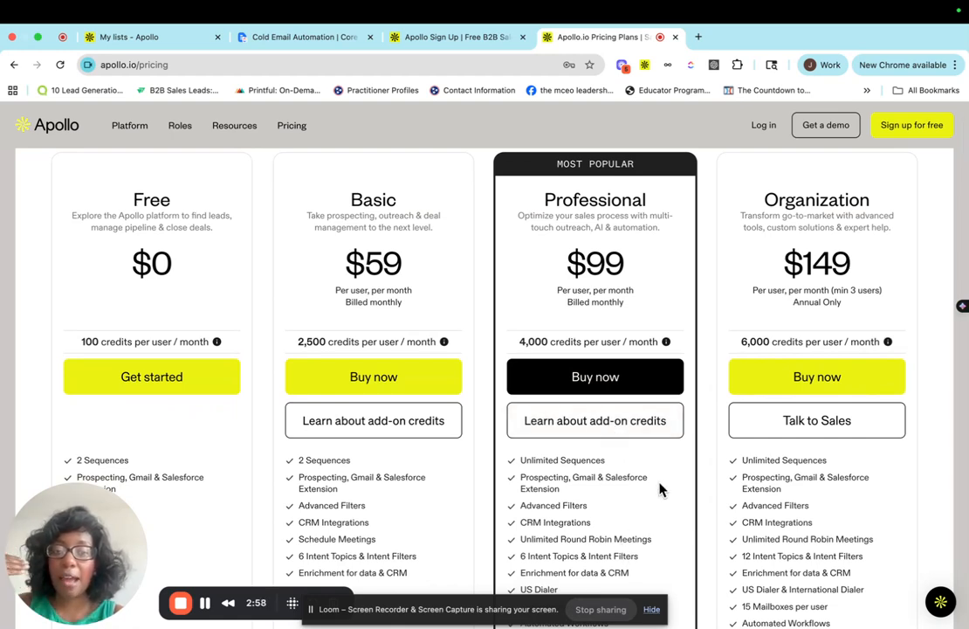
scroll(661, 490, "down", 2)
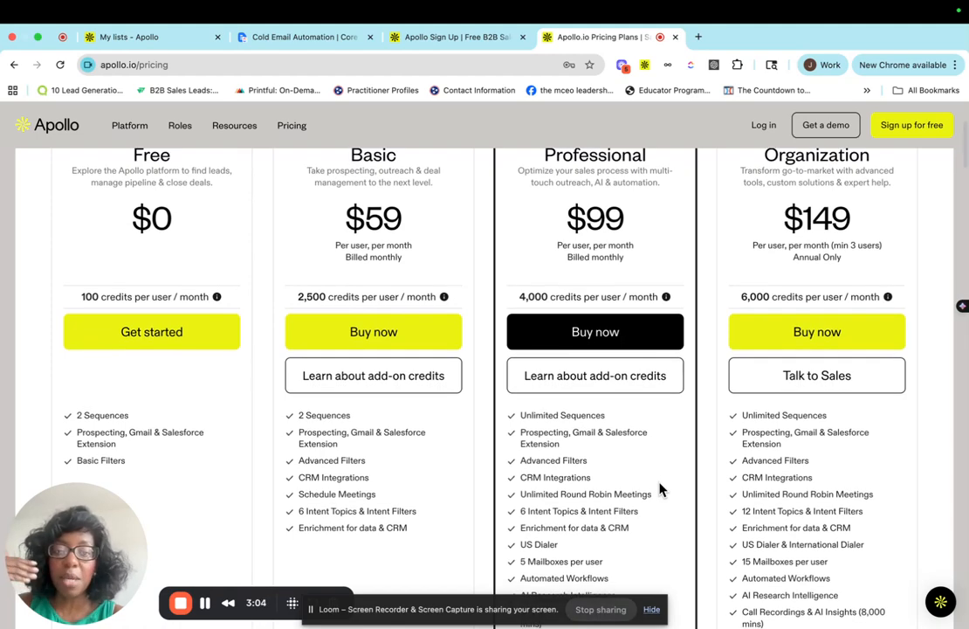
scroll(659, 490, "down", 2)
scroll(659, 486, "down", 1)
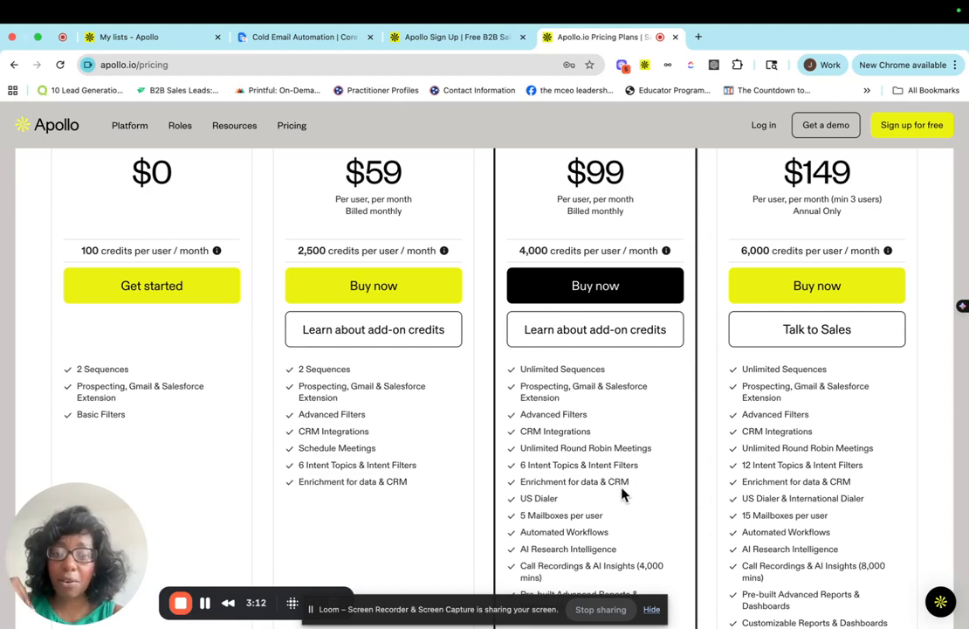
scroll(622, 494, "down", 2)
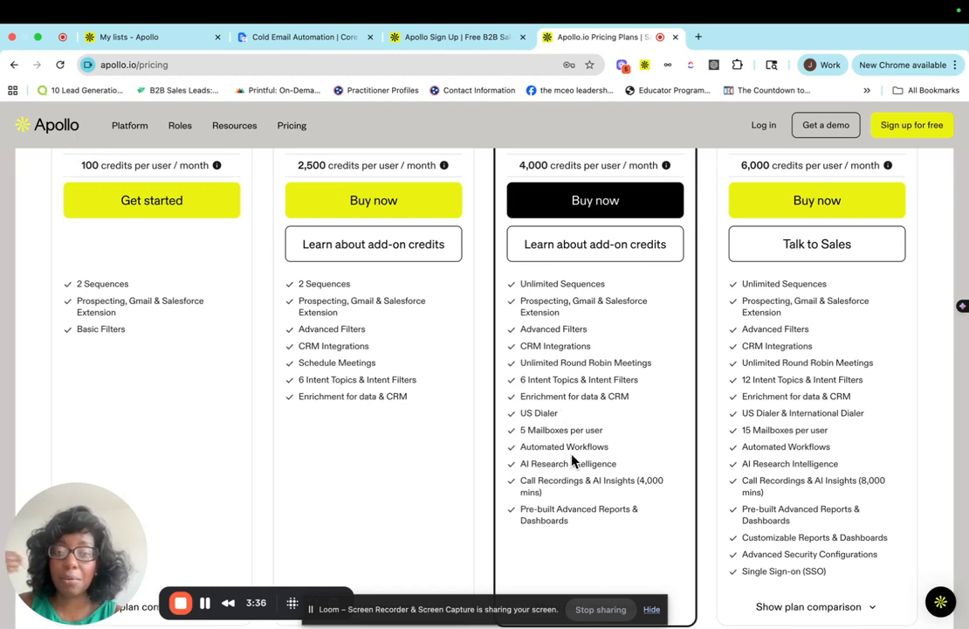
scroll(591, 444, "up", 1)
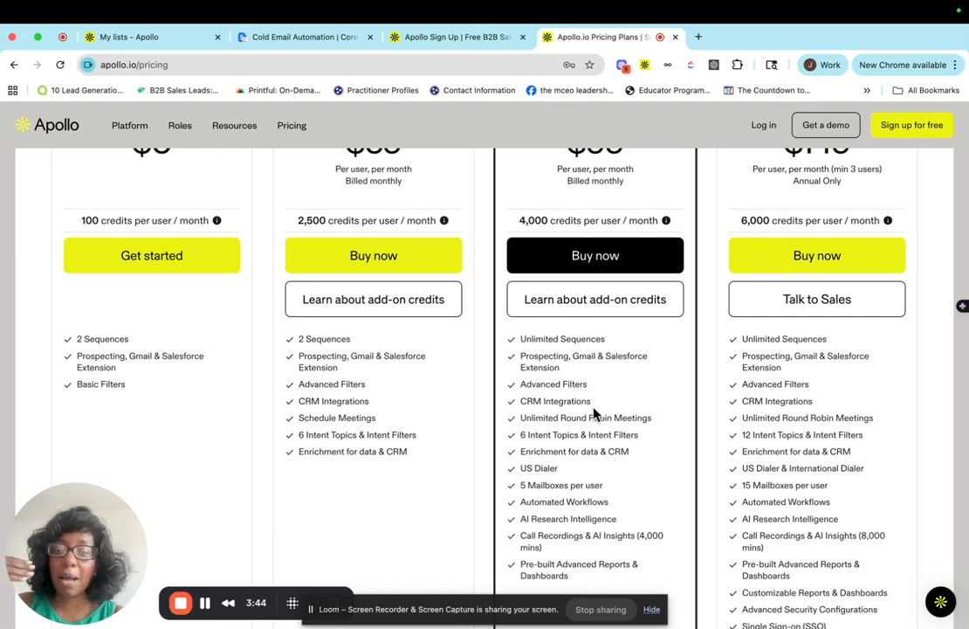
scroll(580, 399, "up", 2)
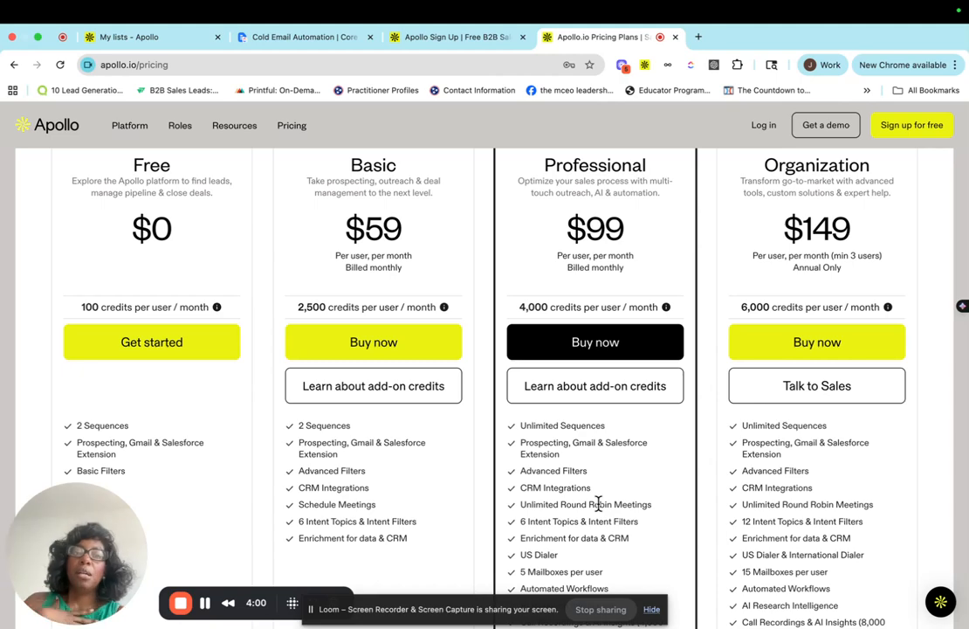
scroll(598, 504, "up", 3)
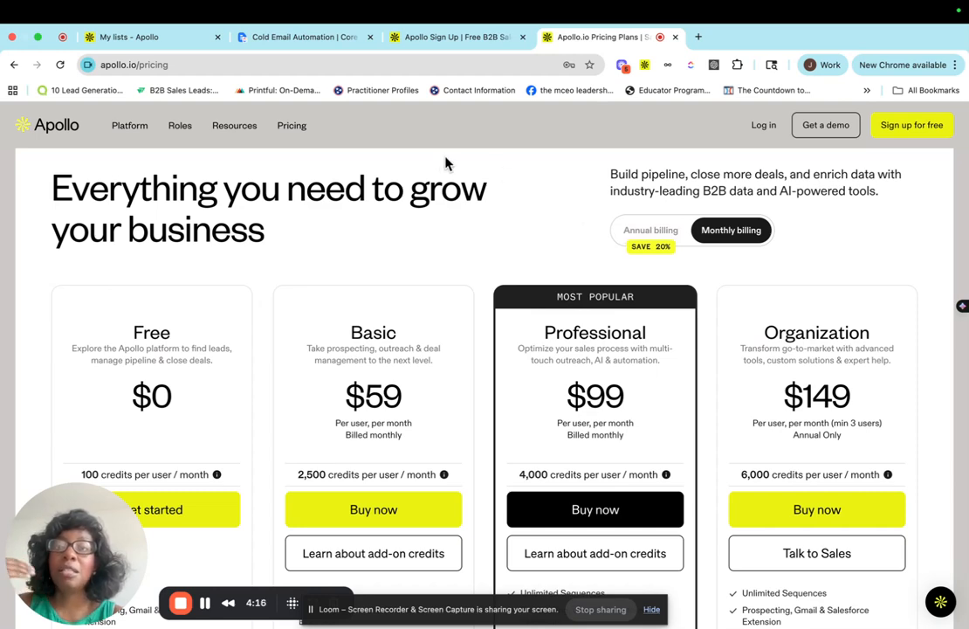
Return to the My lists tab and close the open company filters dialog and New List panel.
left_click(133, 38)
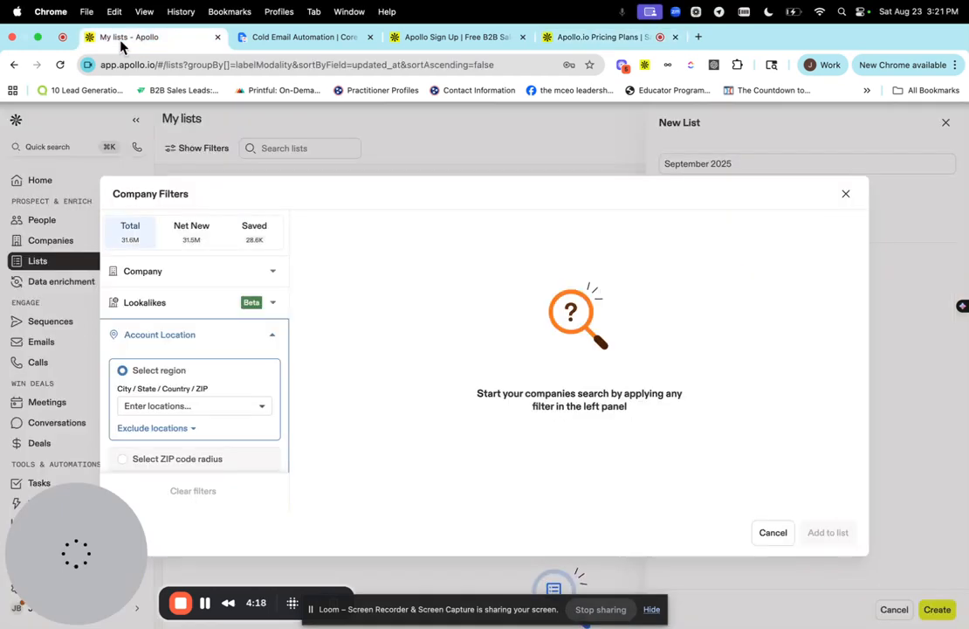
left_click(845, 193)
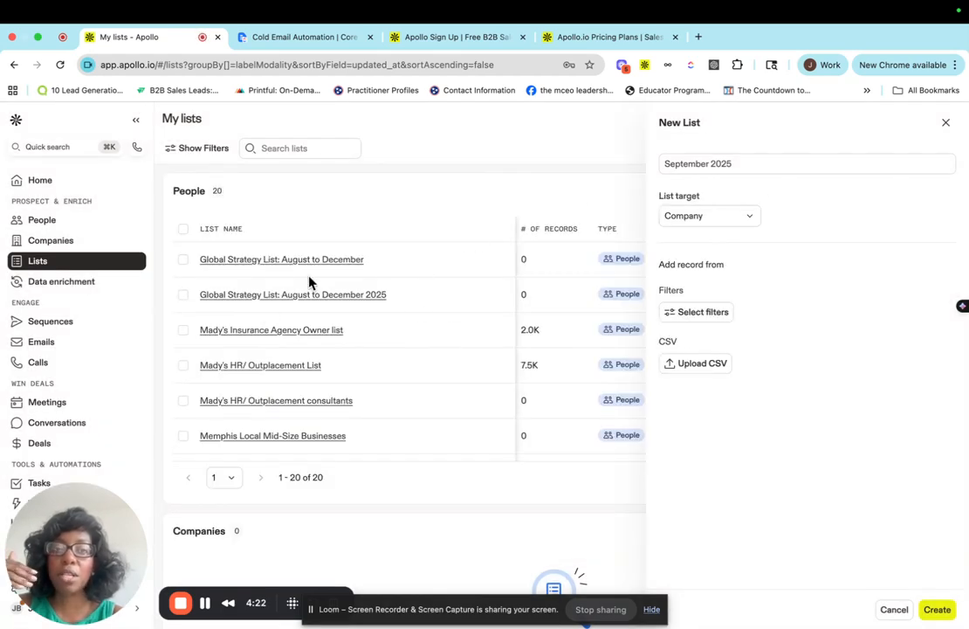
left_click(946, 123)
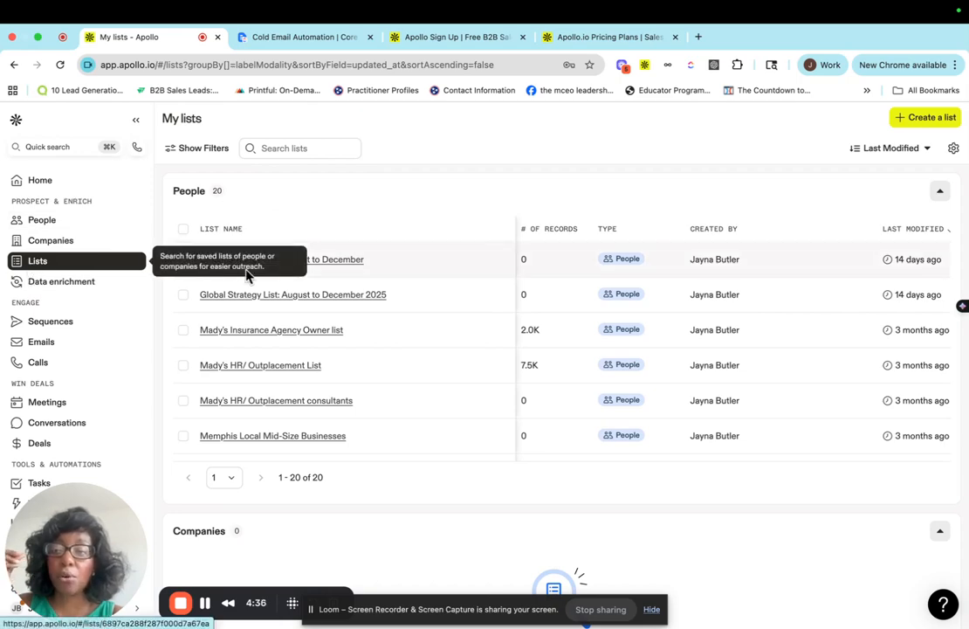
Create a new list named September 2025 with Company as the list target.
left_click(925, 122)
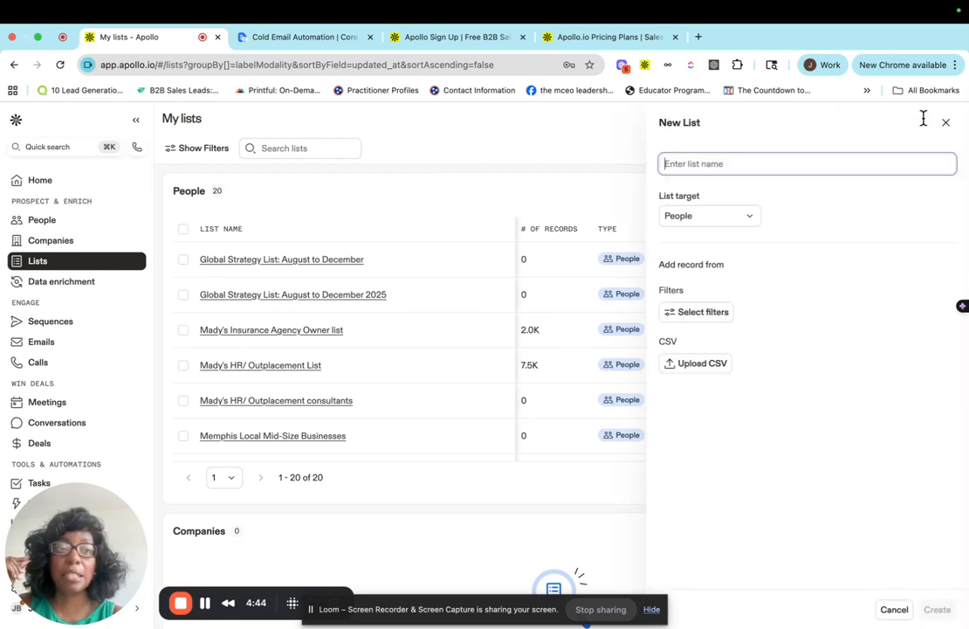
type("September")
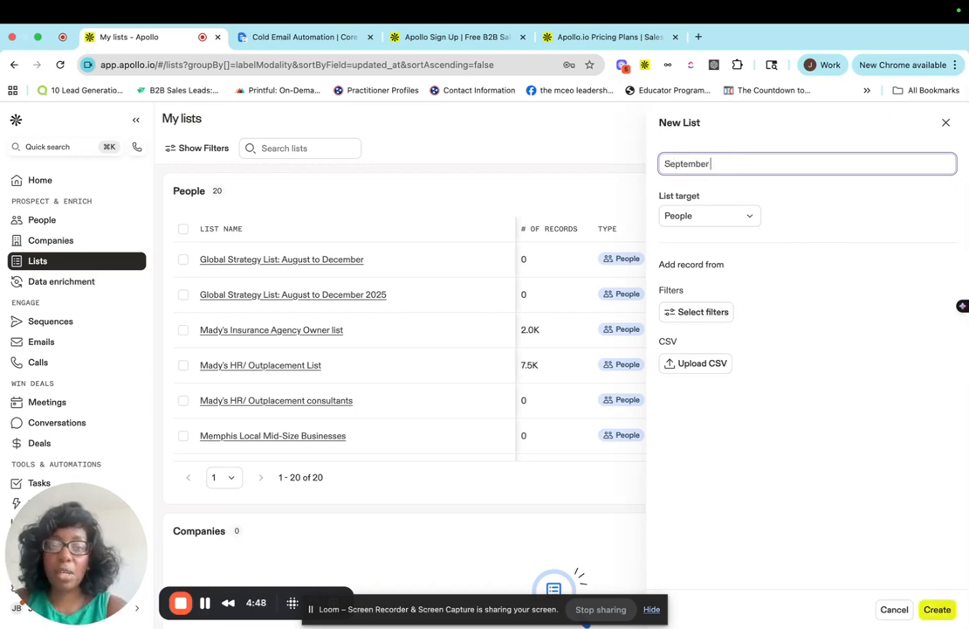
type(" 2025")
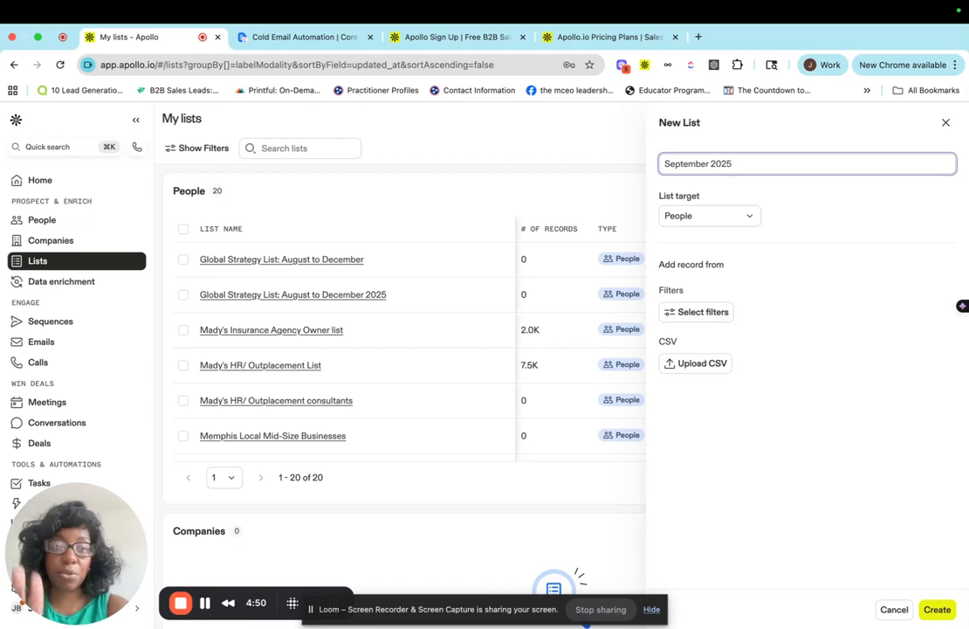
left_click(717, 220)
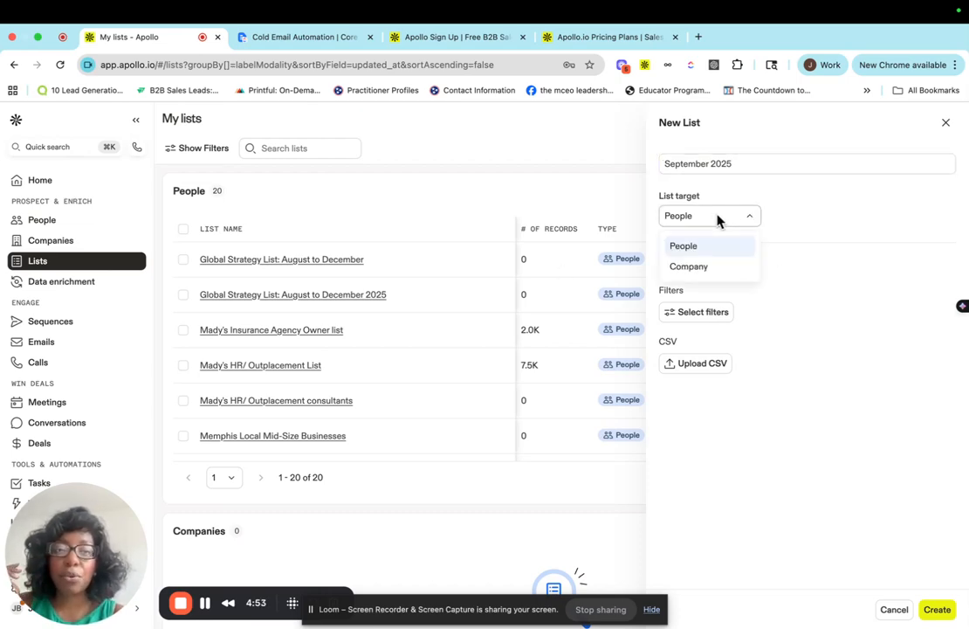
left_click(699, 274)
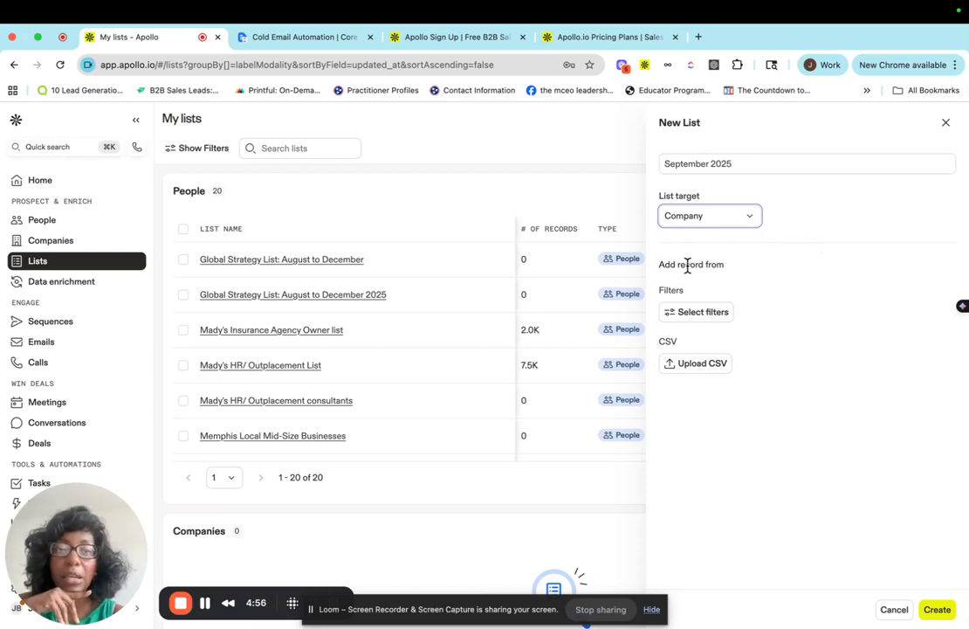
Open the company filters dialog and scroll through all the available filter categories.
left_click(700, 317)
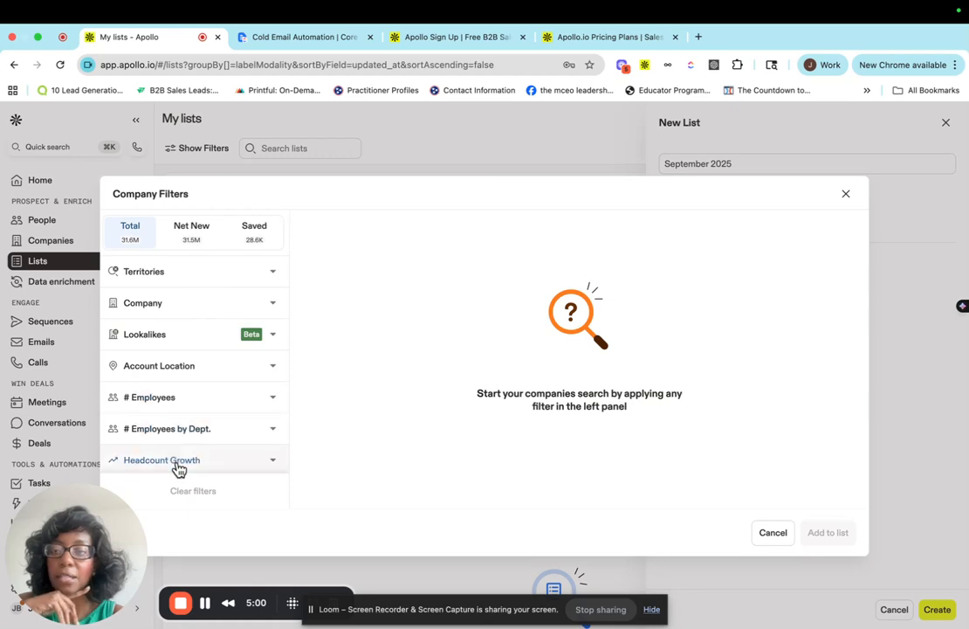
scroll(179, 462, "down", 3)
scroll(190, 399, "up", 3)
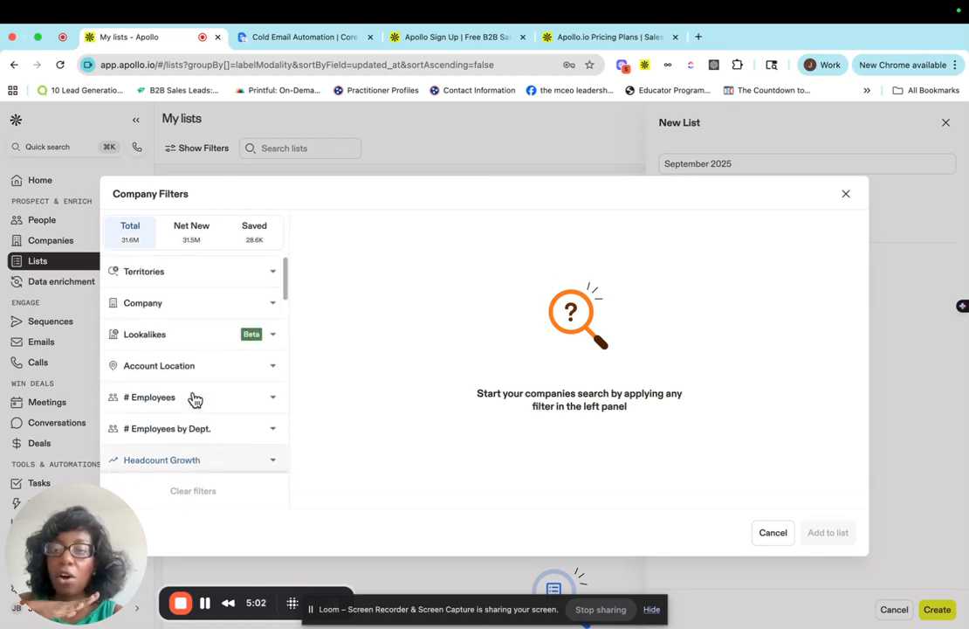
scroll(195, 285, "down", 1)
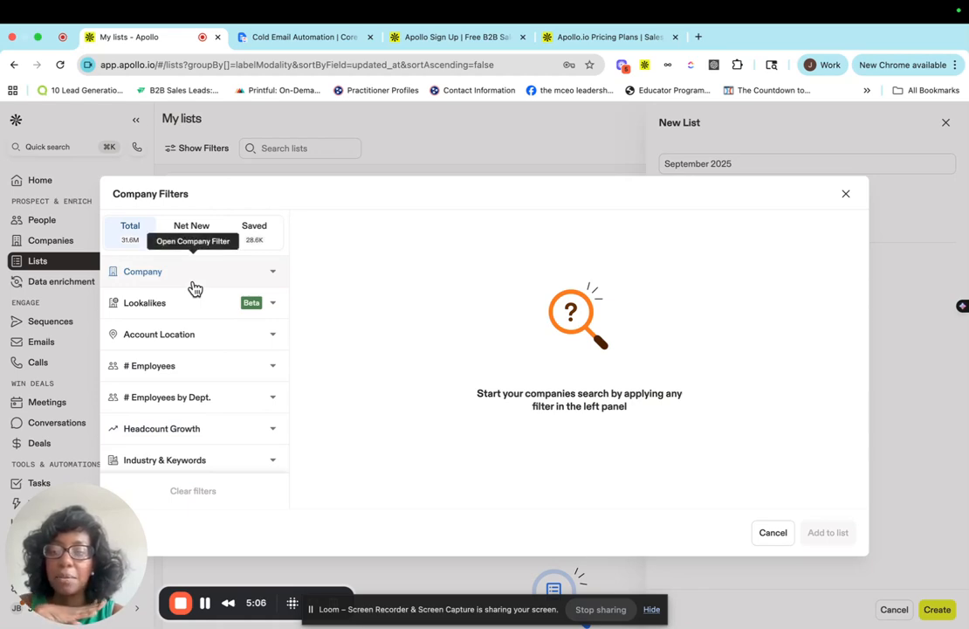
scroll(195, 288, "down", 5)
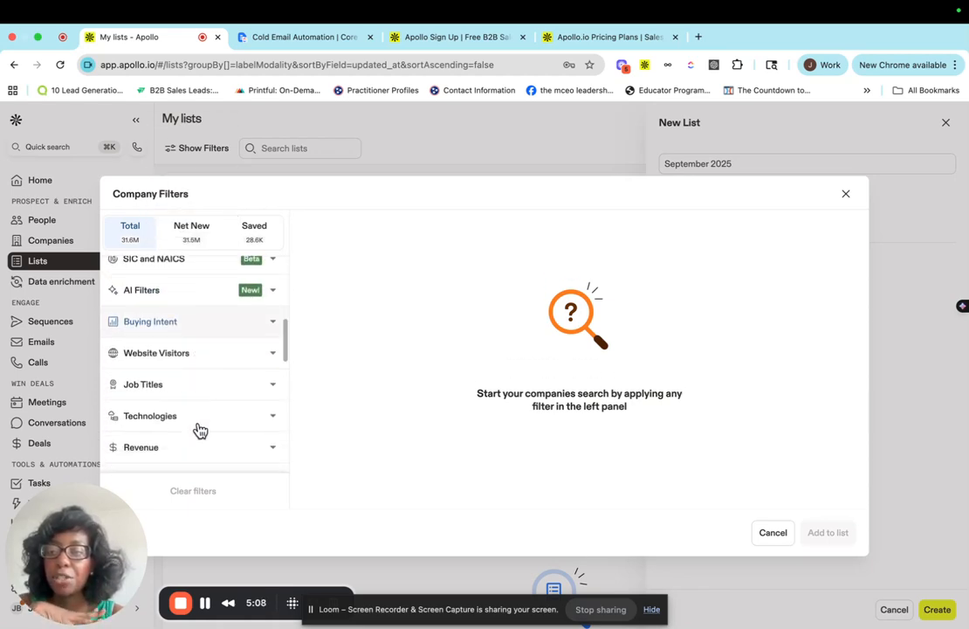
scroll(200, 429, "down", 5)
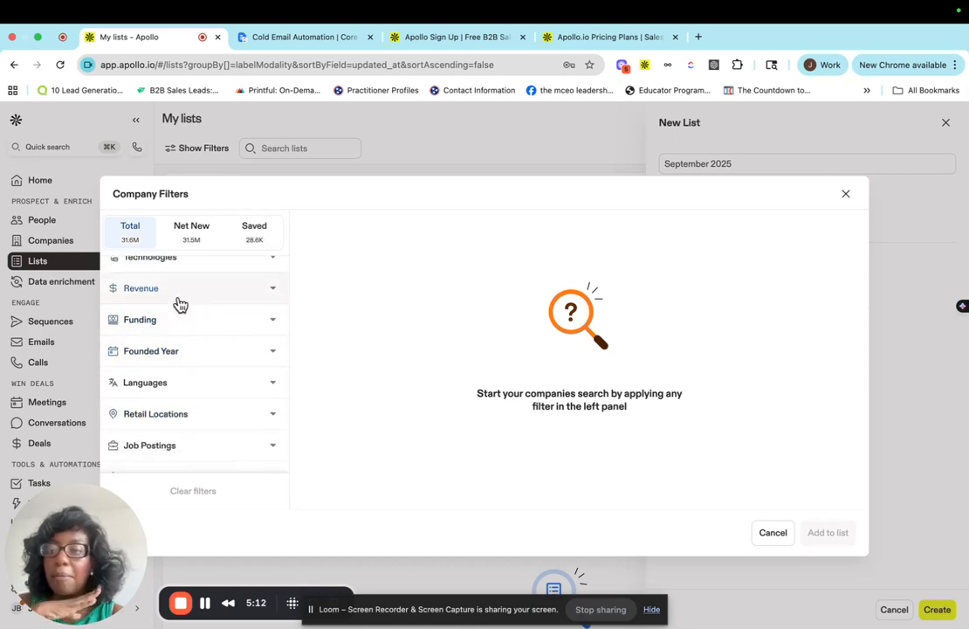
scroll(182, 297, "down", 3)
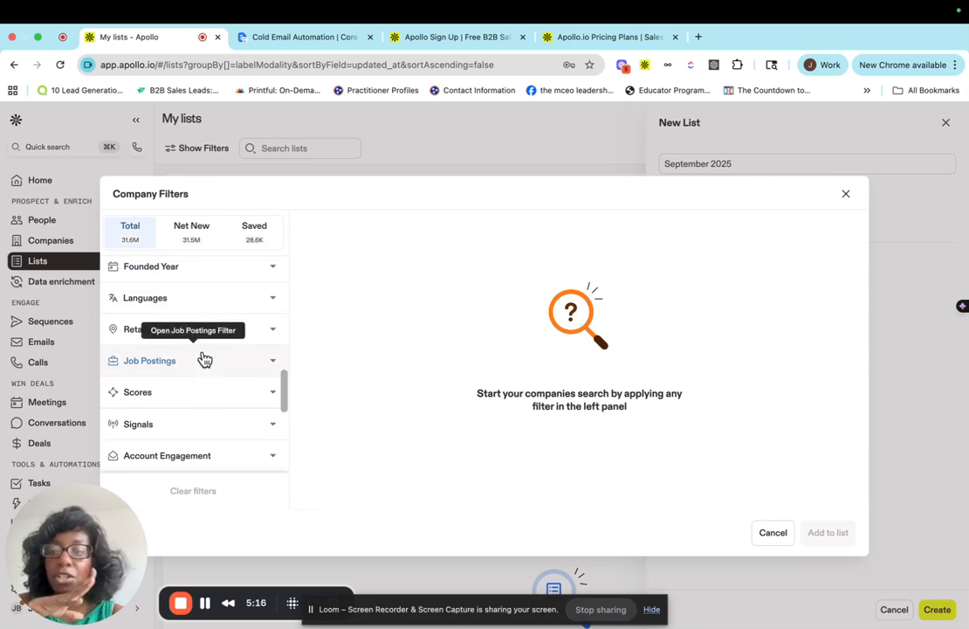
scroll(204, 359, "down", 1)
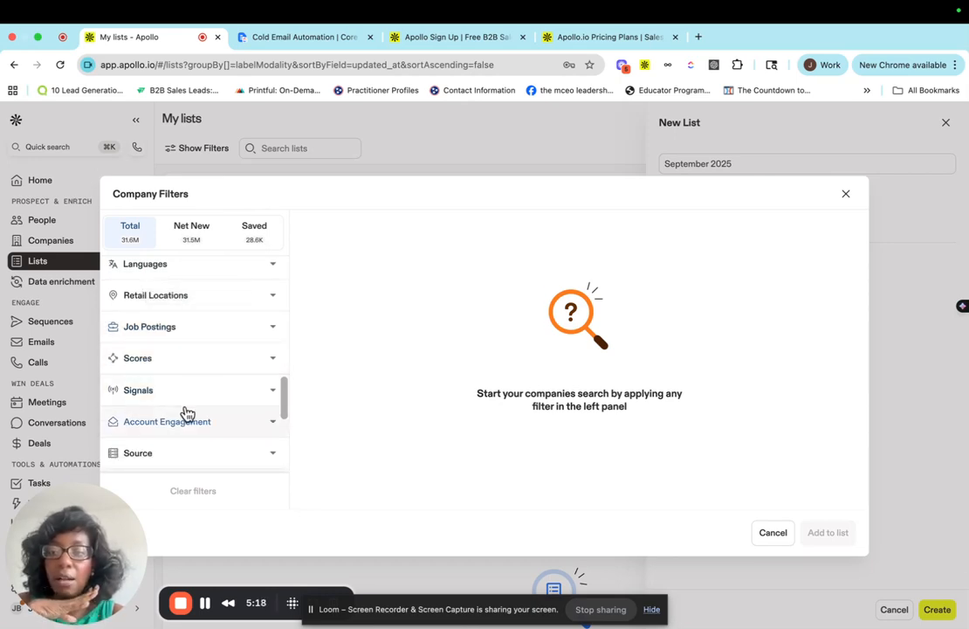
scroll(185, 412, "down", 1)
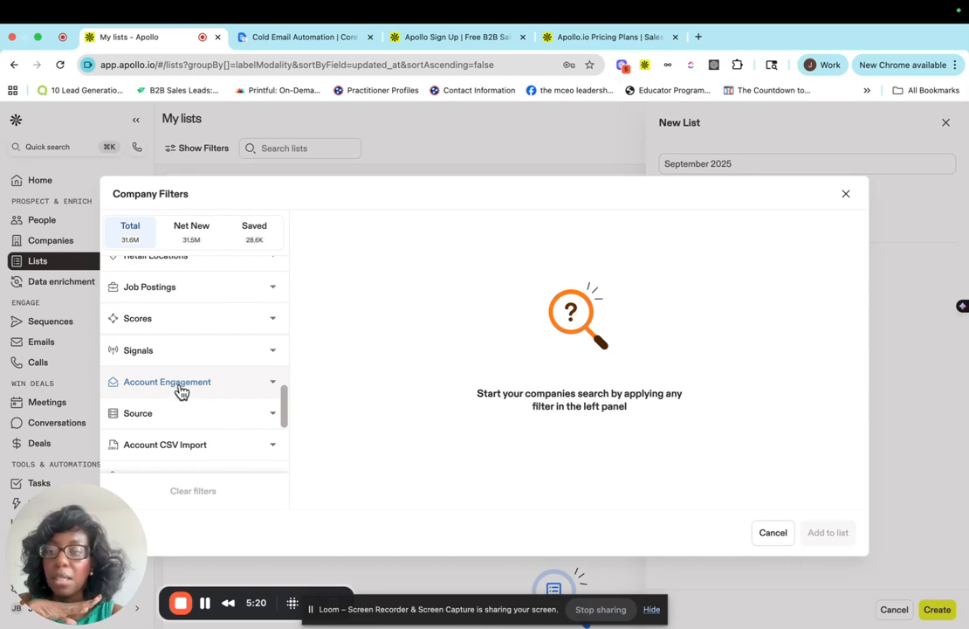
scroll(168, 415, "down", 1)
scroll(168, 415, "down", 2)
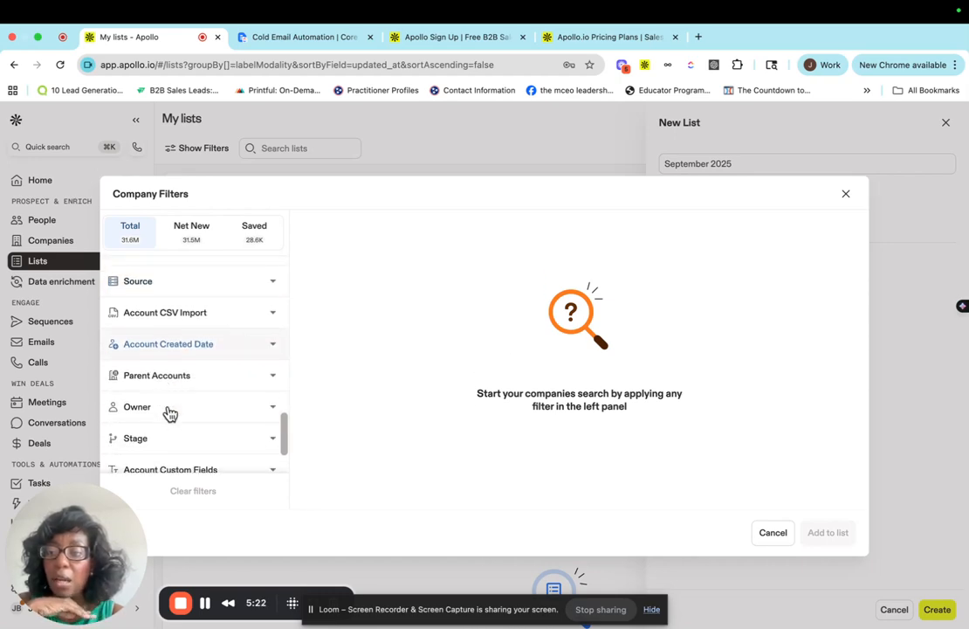
scroll(168, 413, "down", 1)
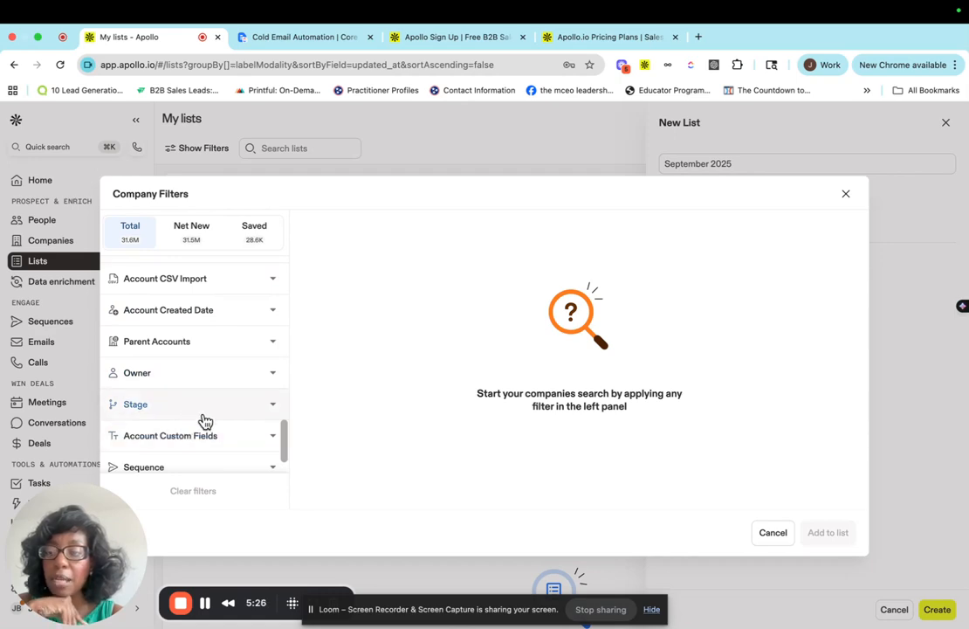
scroll(201, 420, "down", 1)
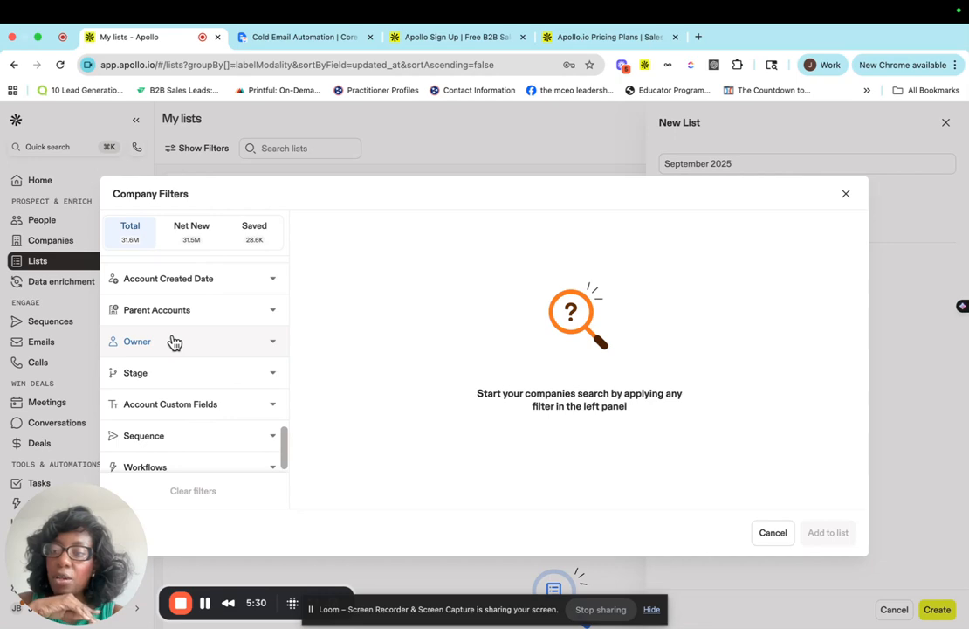
Expand the Owner filter and review the account owner choices without selecting one.
left_click(270, 346)
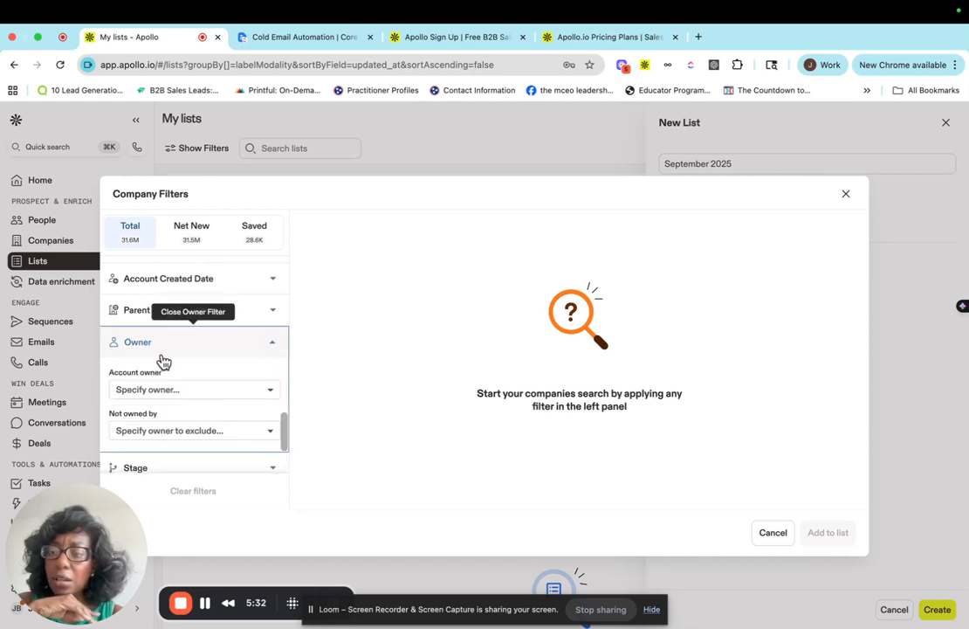
left_click(142, 390)
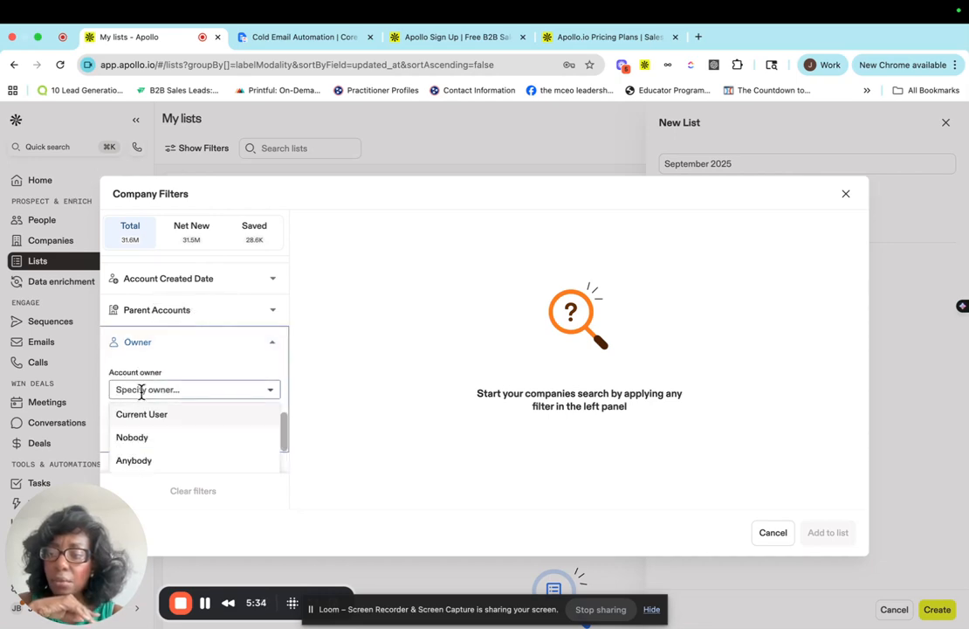
scroll(199, 362, "down", 2)
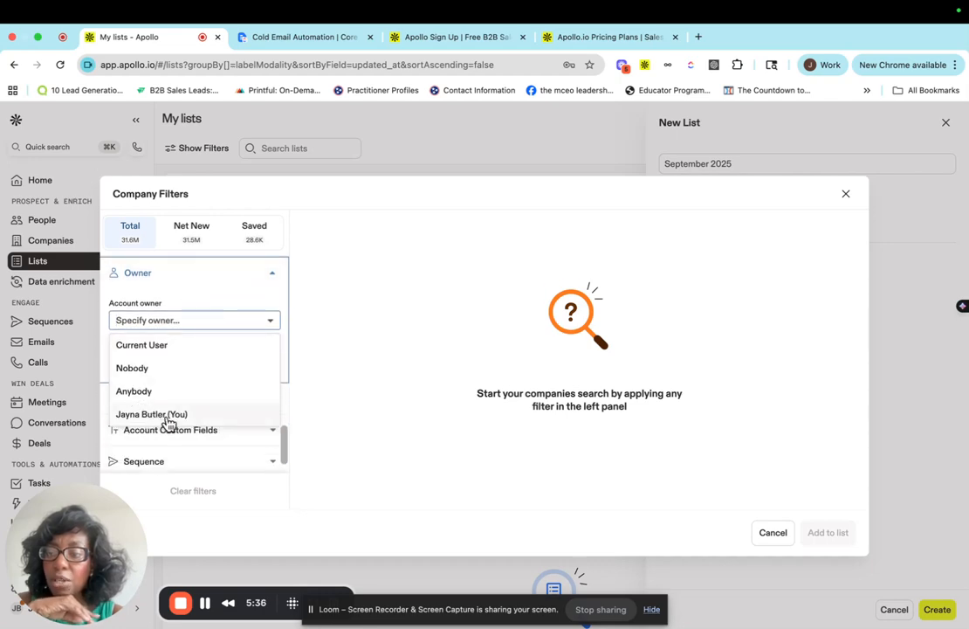
left_click(232, 293)
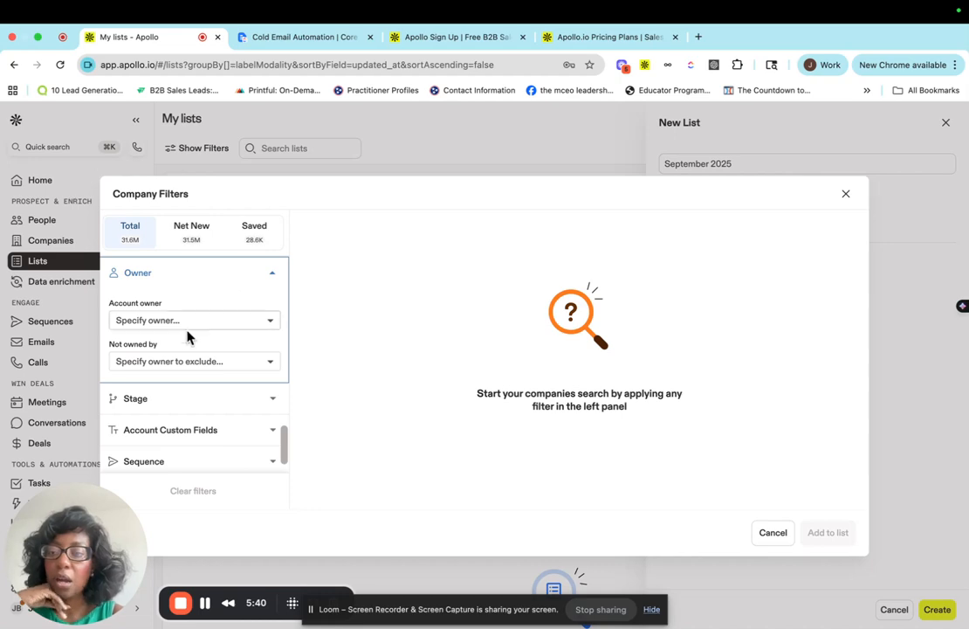
Scroll back up the filter list and briefly expand and collapse the Company filter.
scroll(158, 425, "down", 1)
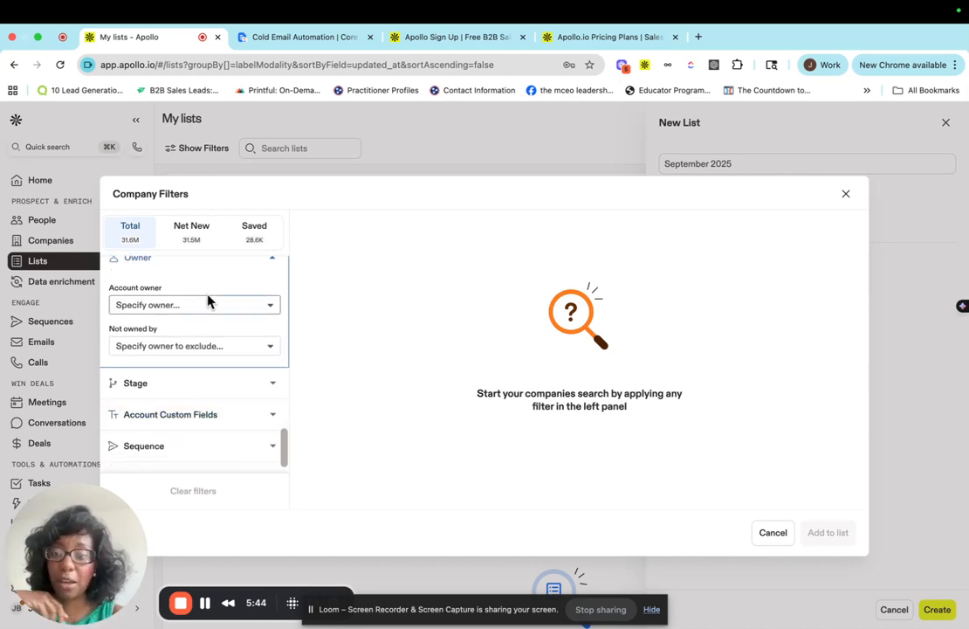
scroll(196, 399, "down", 1)
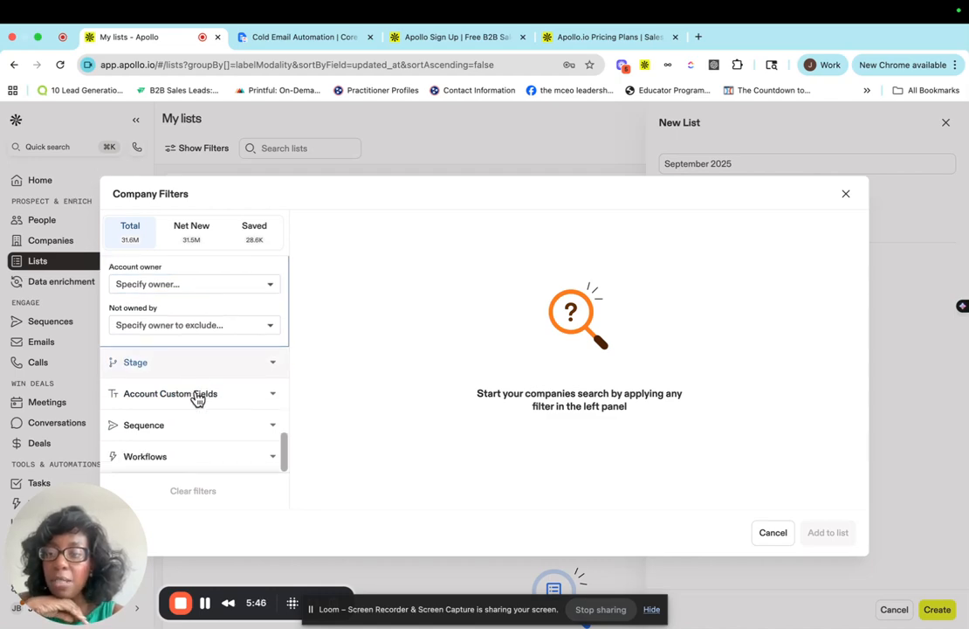
scroll(220, 435, "up", 5)
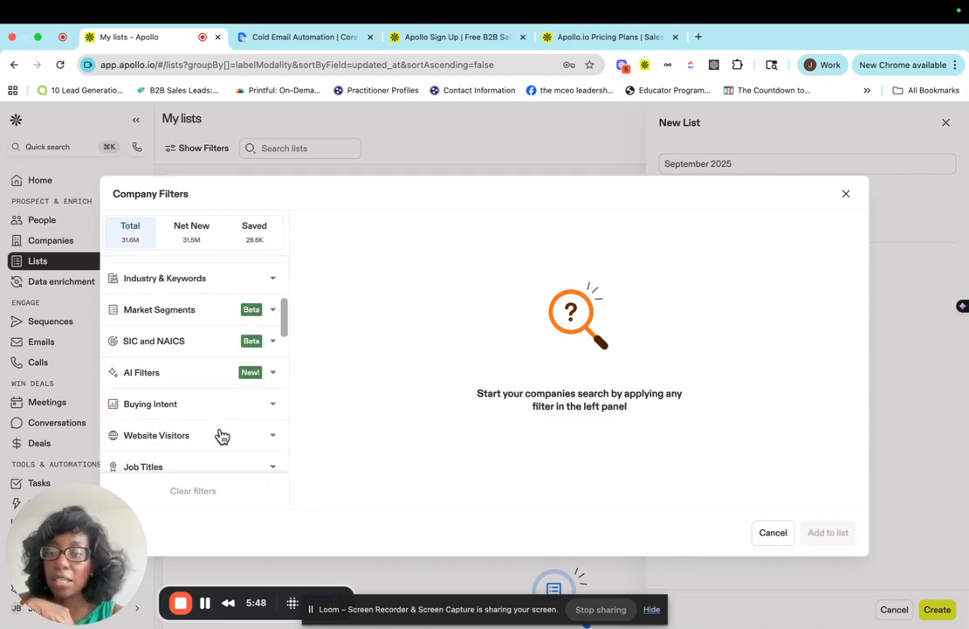
scroll(222, 436, "up", 3)
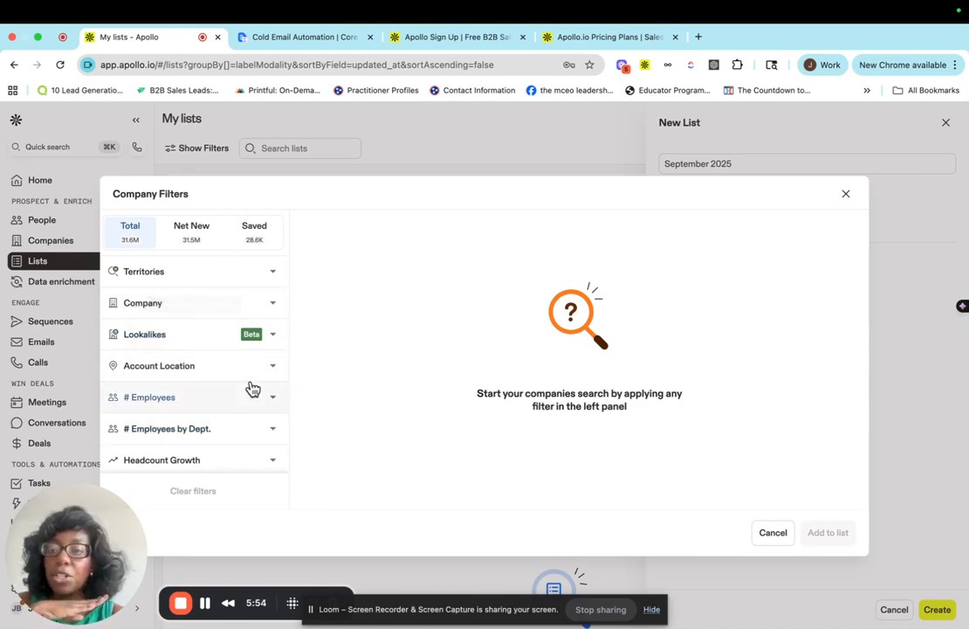
left_click(196, 299)
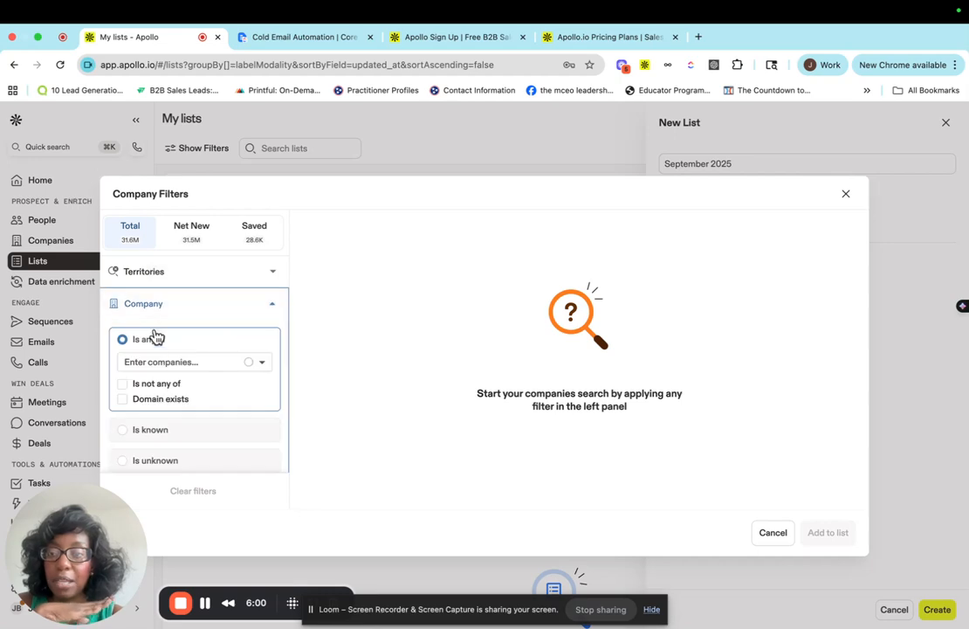
left_click(267, 306)
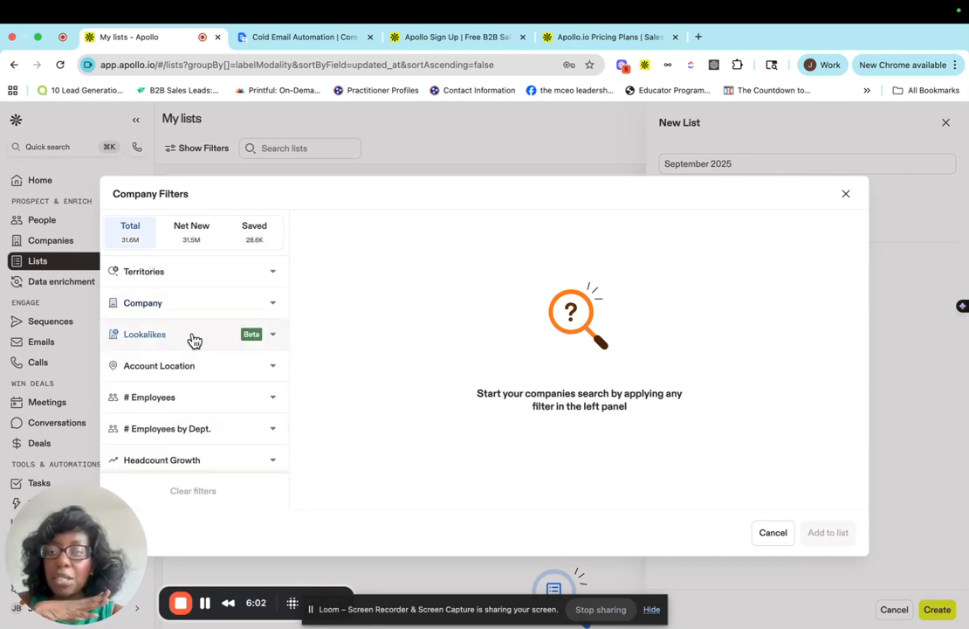
scroll(210, 415, "down", 2)
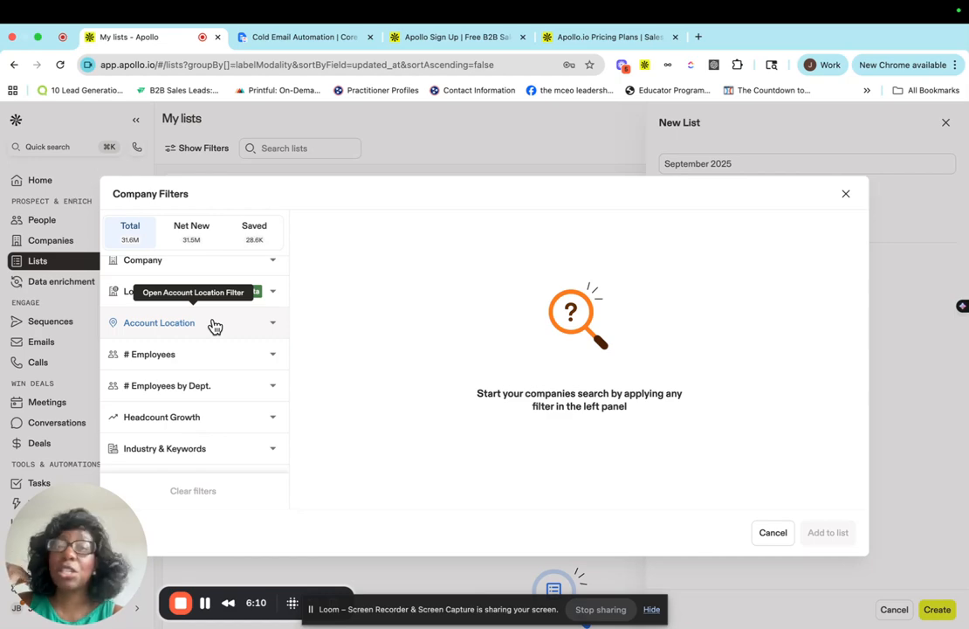
Filter companies by account location Charlotte, North Carolina.
left_click(164, 328)
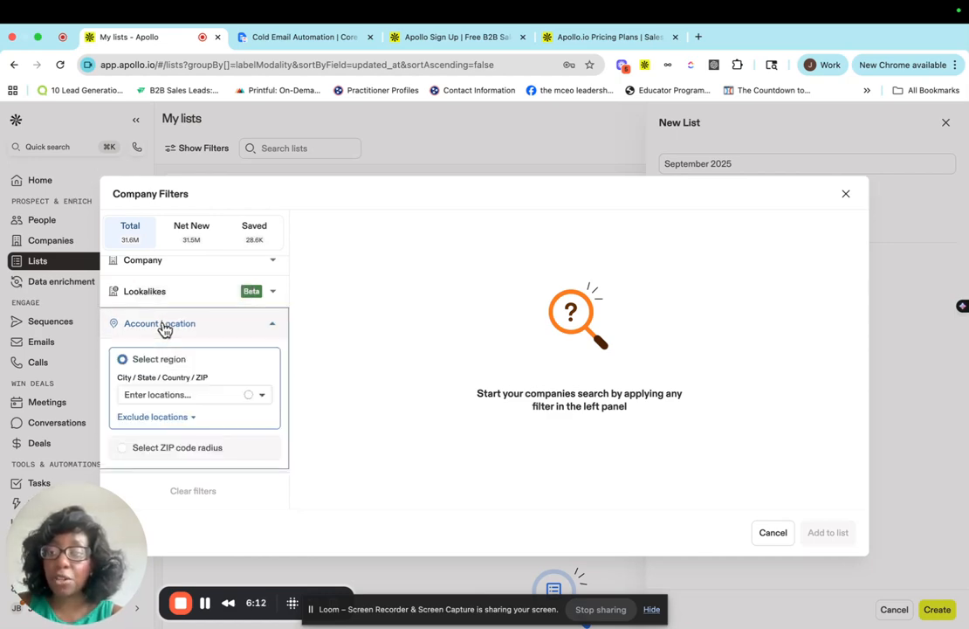
left_click(160, 396)
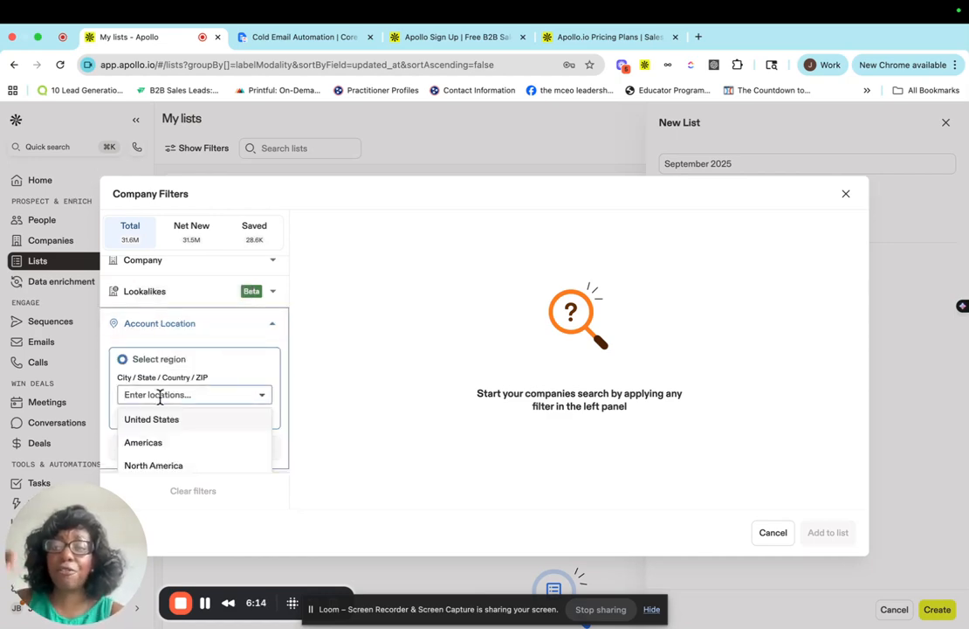
type("Charlo")
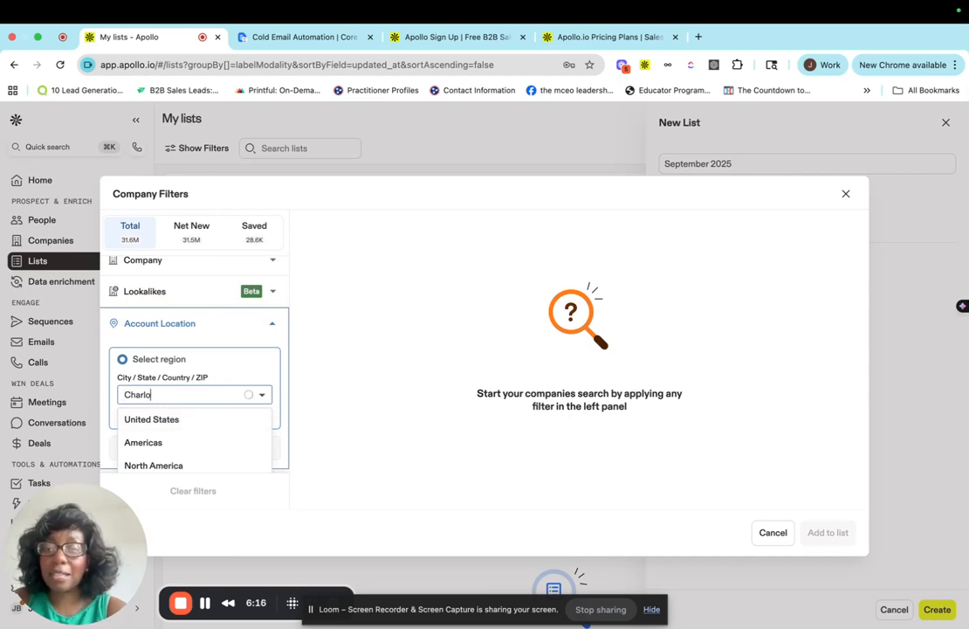
type("tte")
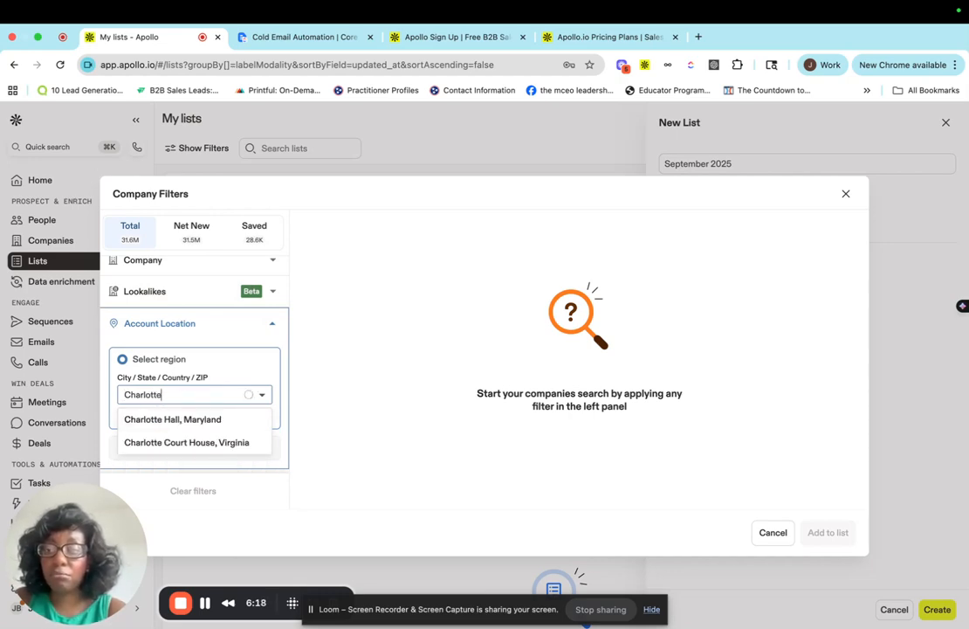
type(", North Car")
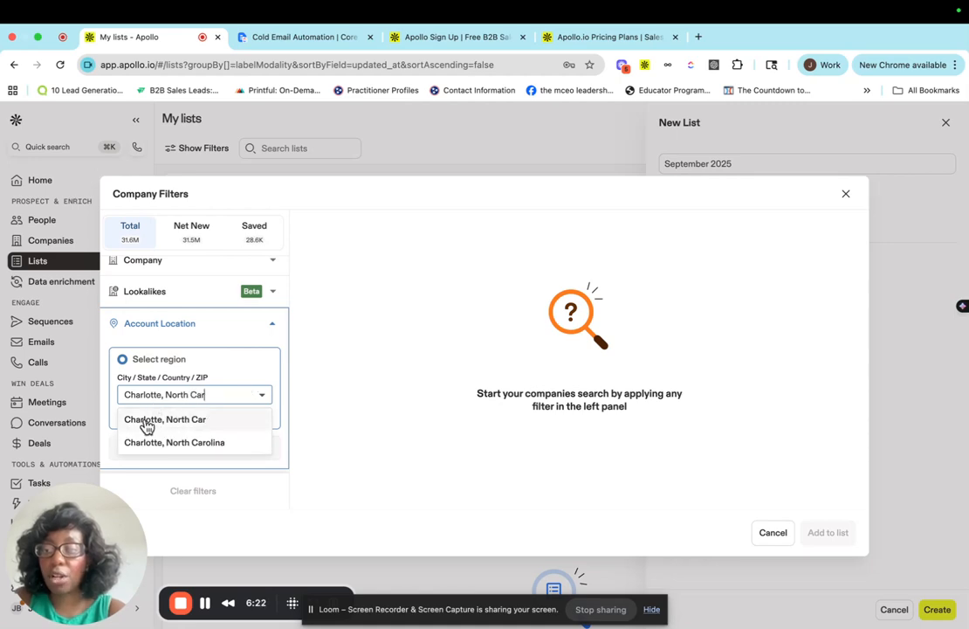
left_click(145, 421)
left_click(205, 399)
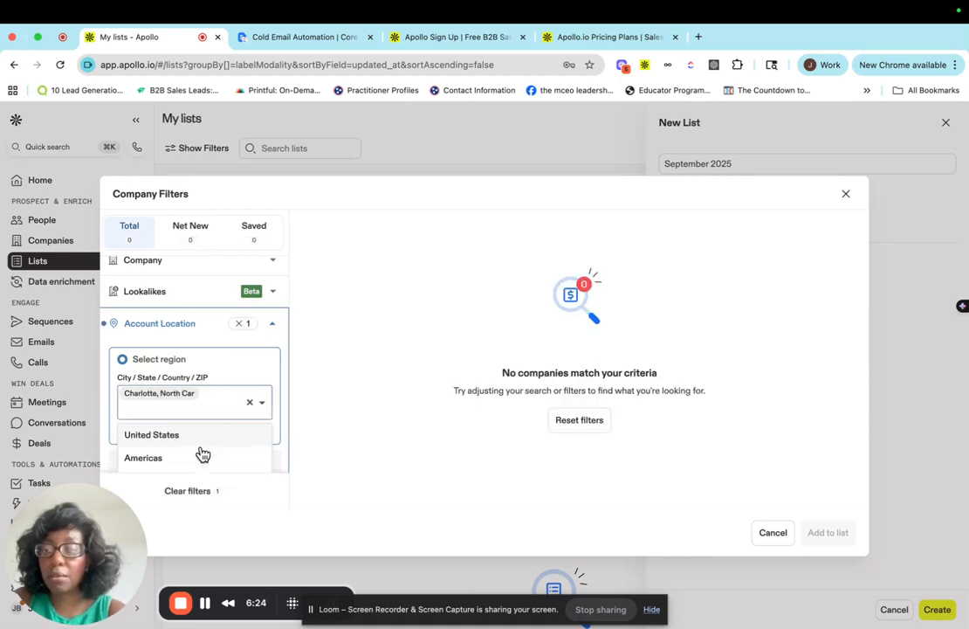
key("BackSpace")
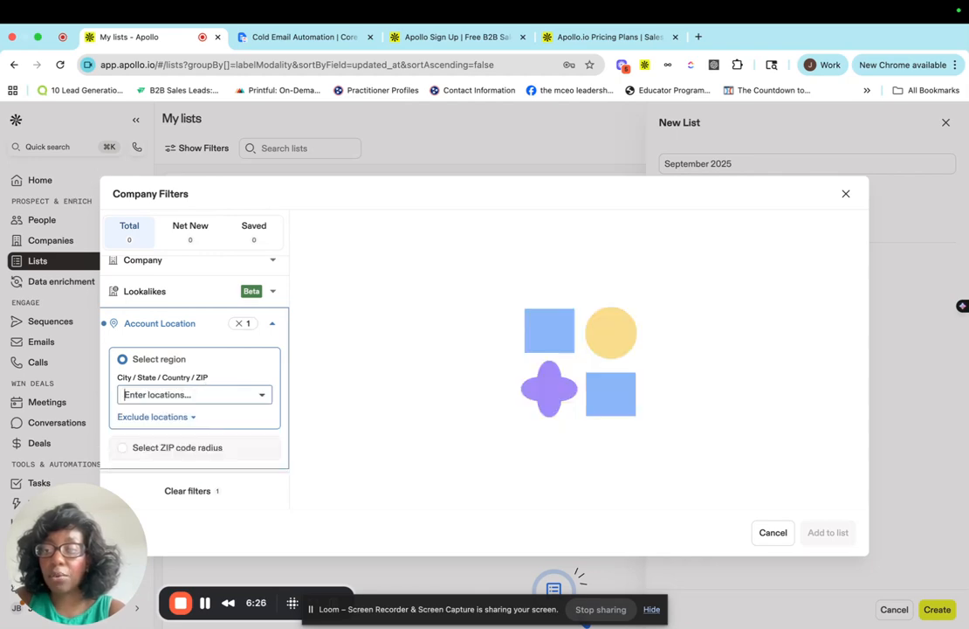
type("Charlot")
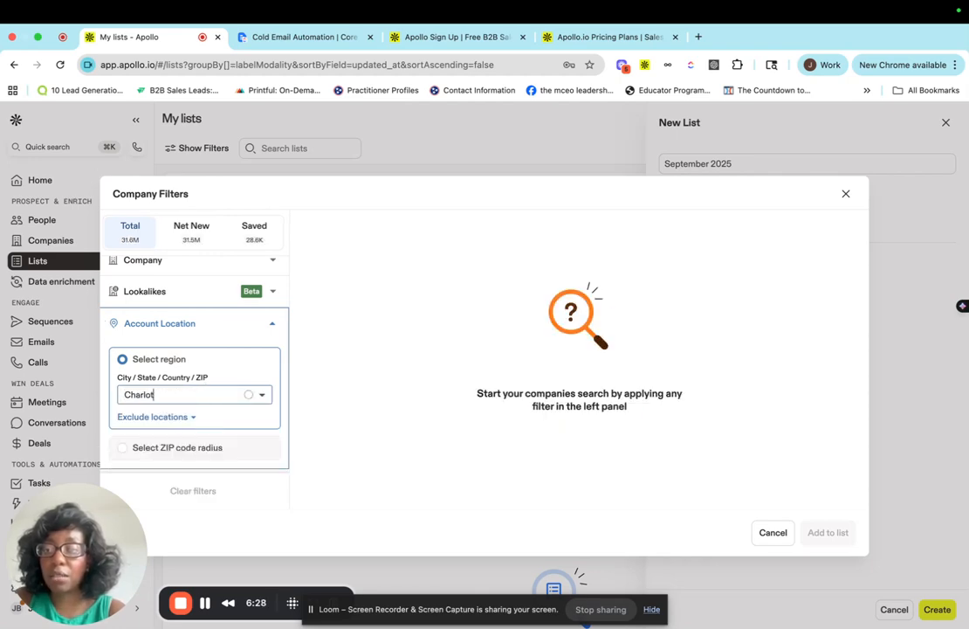
type("te, North")
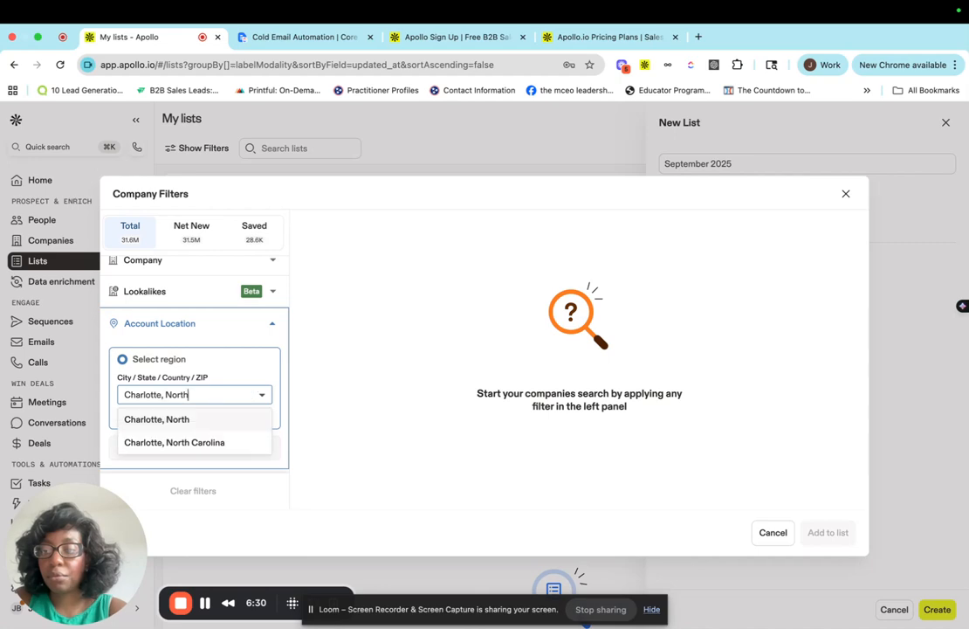
left_click(220, 444)
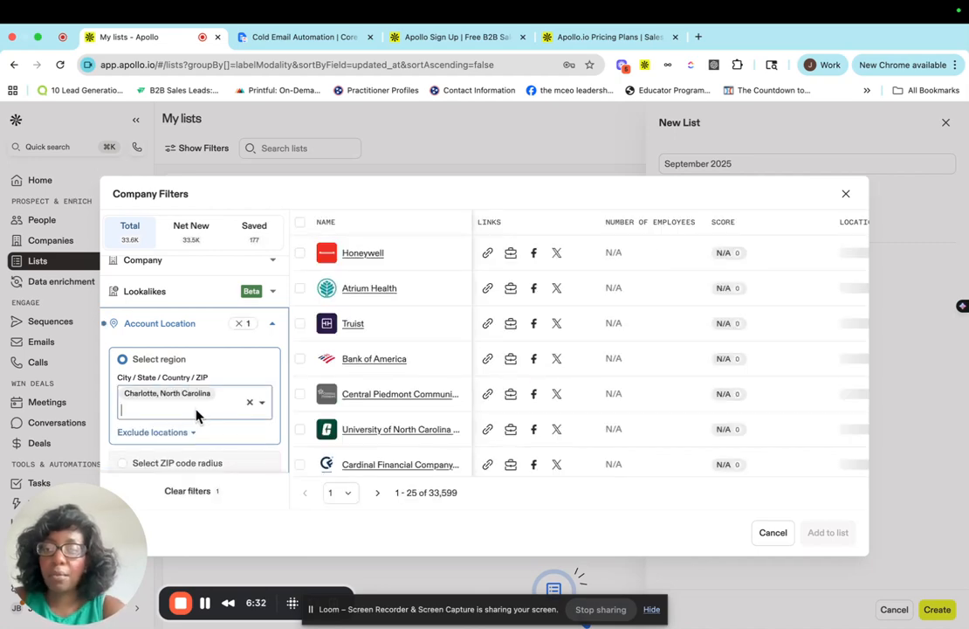
Filter companies by employee count ranges 11-20, 21-50 and 51-100.
scroll(198, 415, "down", 2)
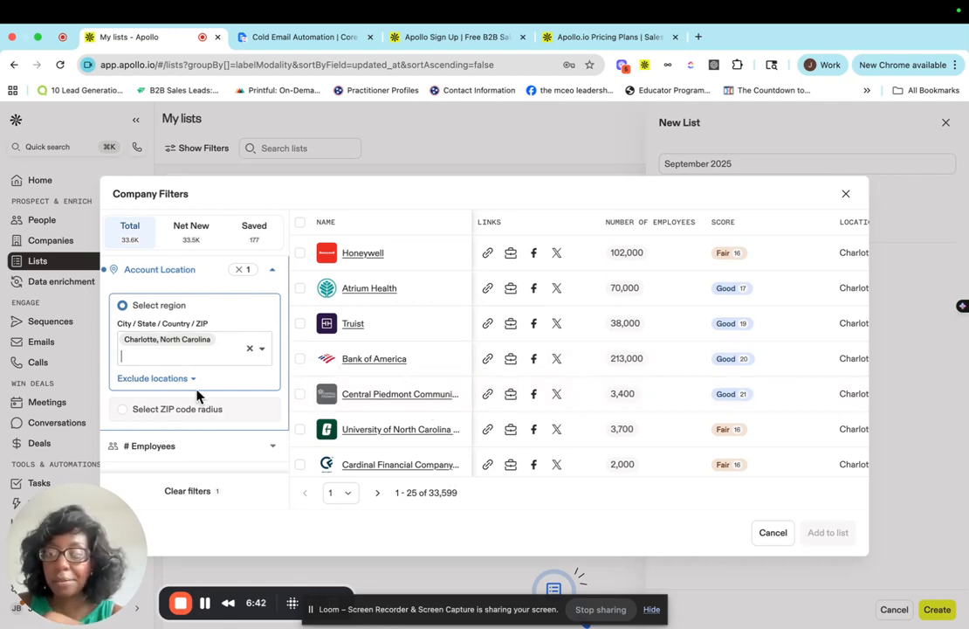
scroll(195, 396, "down", 3)
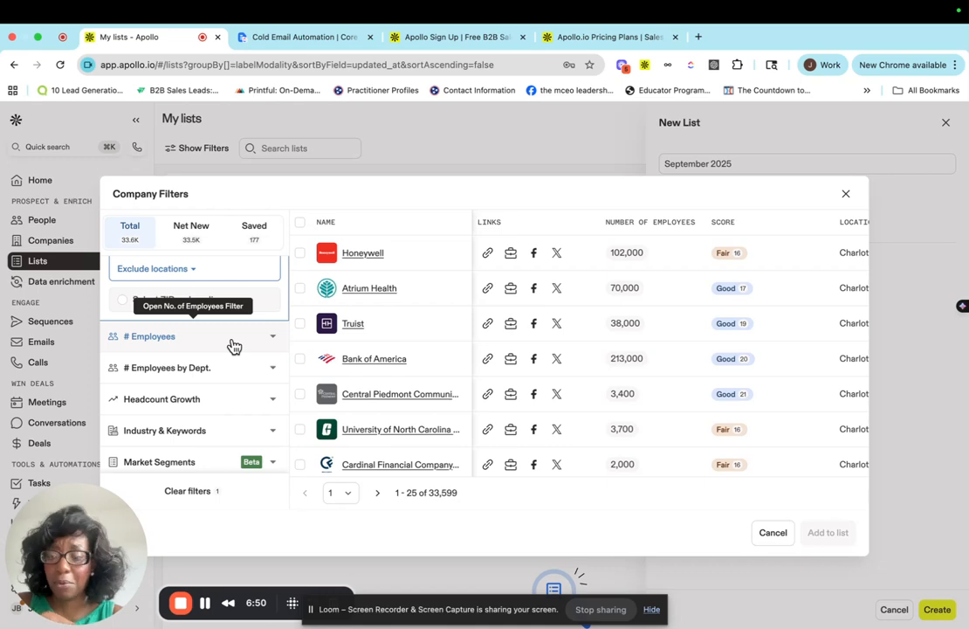
left_click(232, 345)
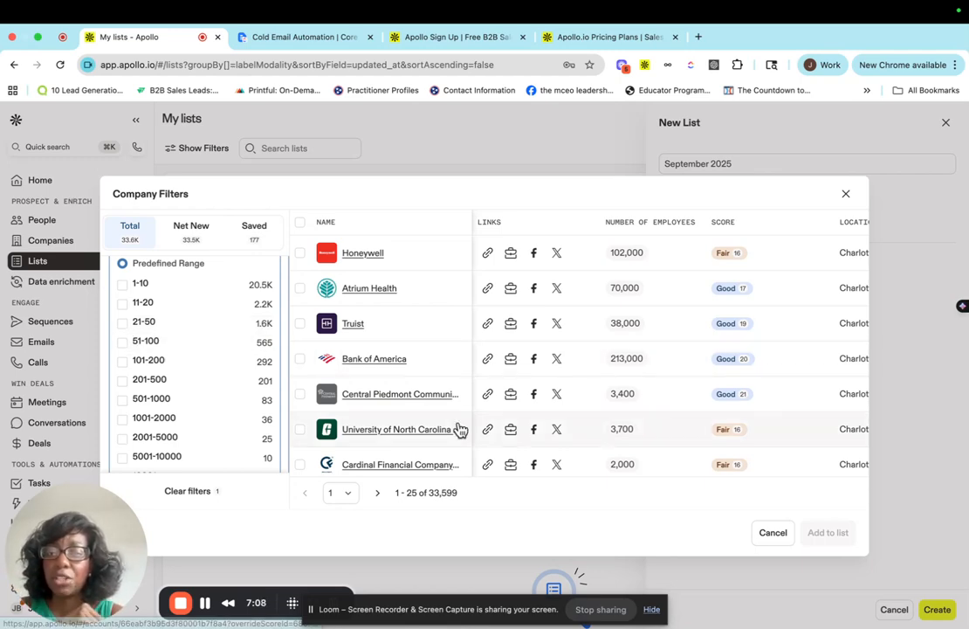
scroll(458, 430, "down", 1)
scroll(445, 333, "down", 2)
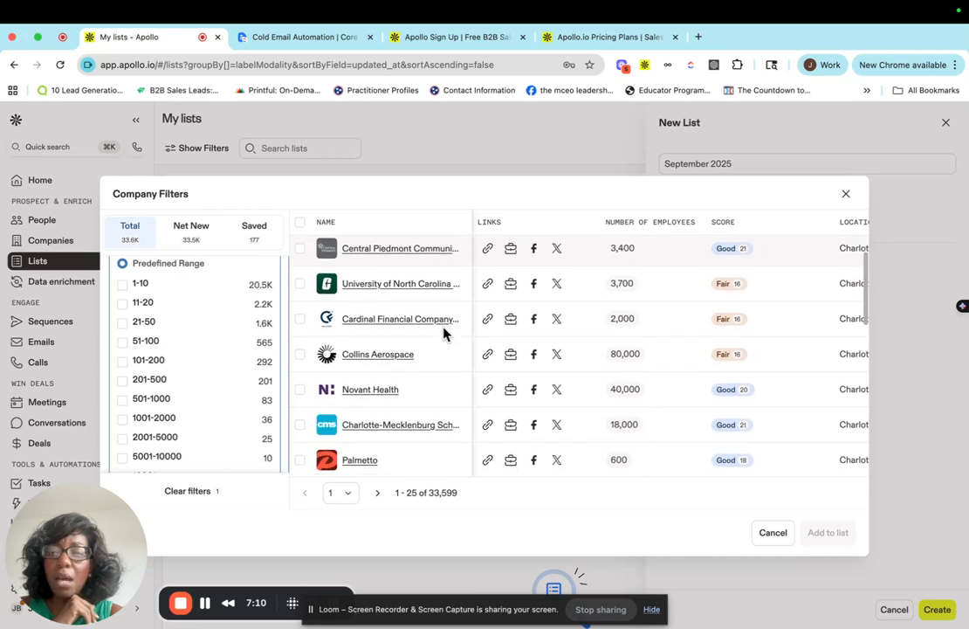
left_click(122, 303)
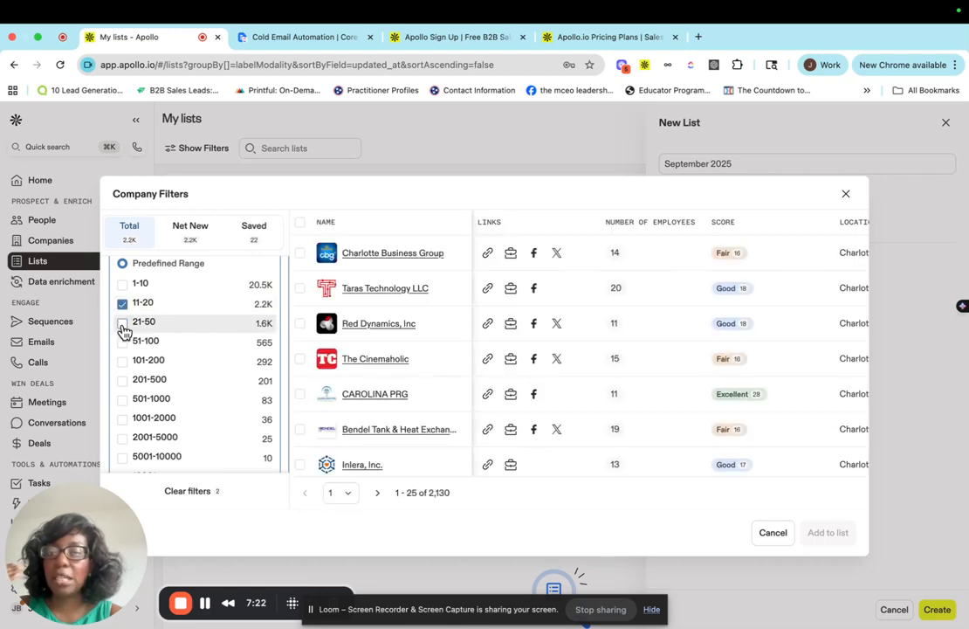
left_click(122, 323)
left_click(123, 343)
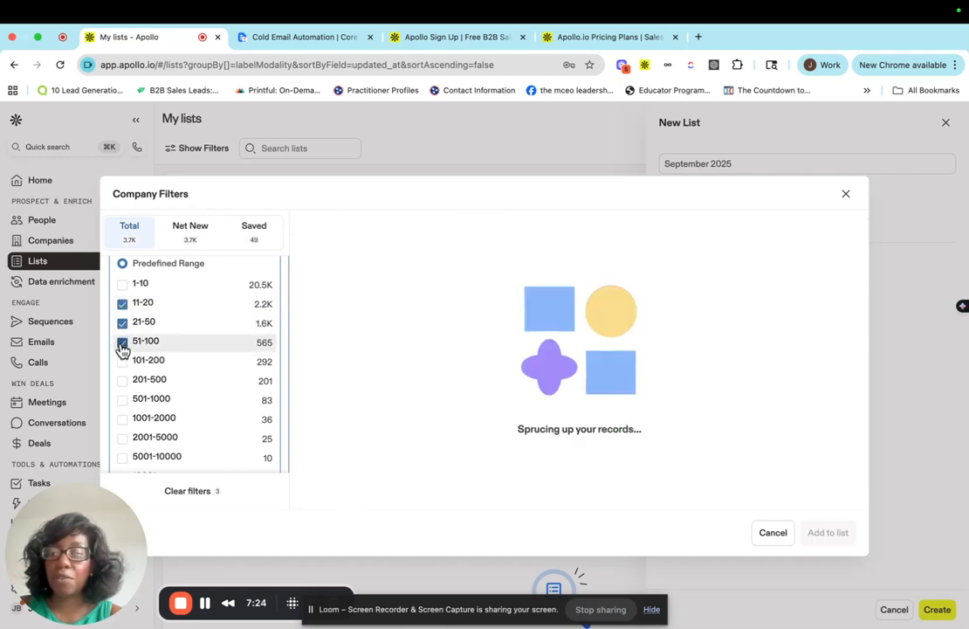
left_click(122, 362)
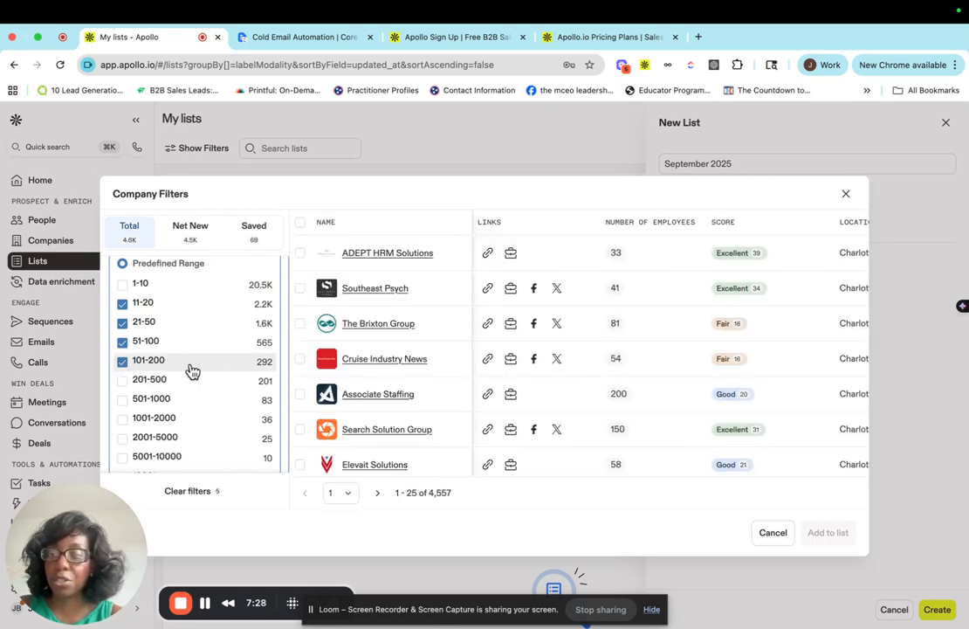
left_click(122, 362)
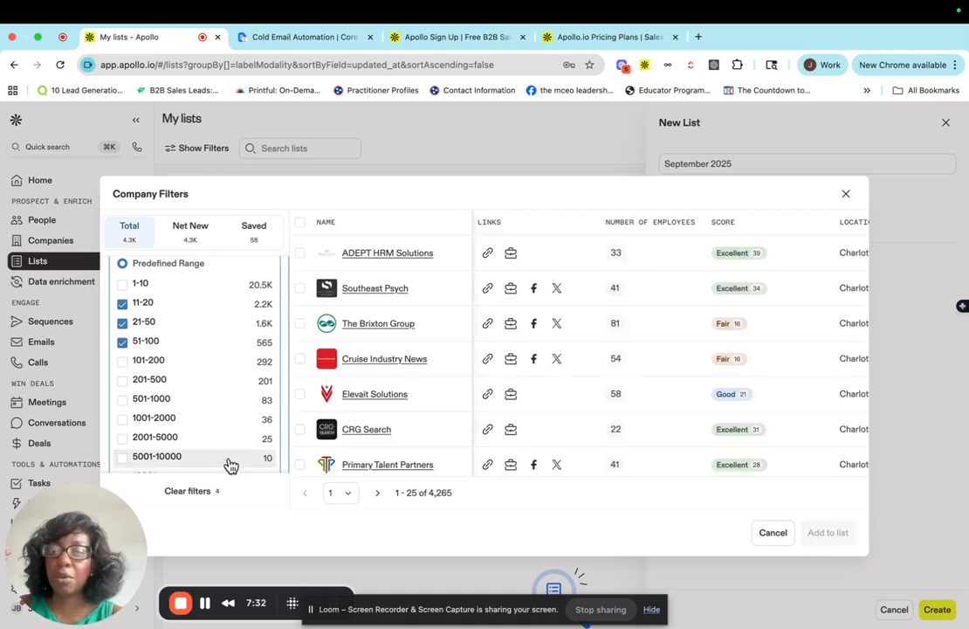
Add information technology & services to the Industry & Keywords filter.
scroll(230, 463, "down", 2)
scroll(231, 464, "down", 1)
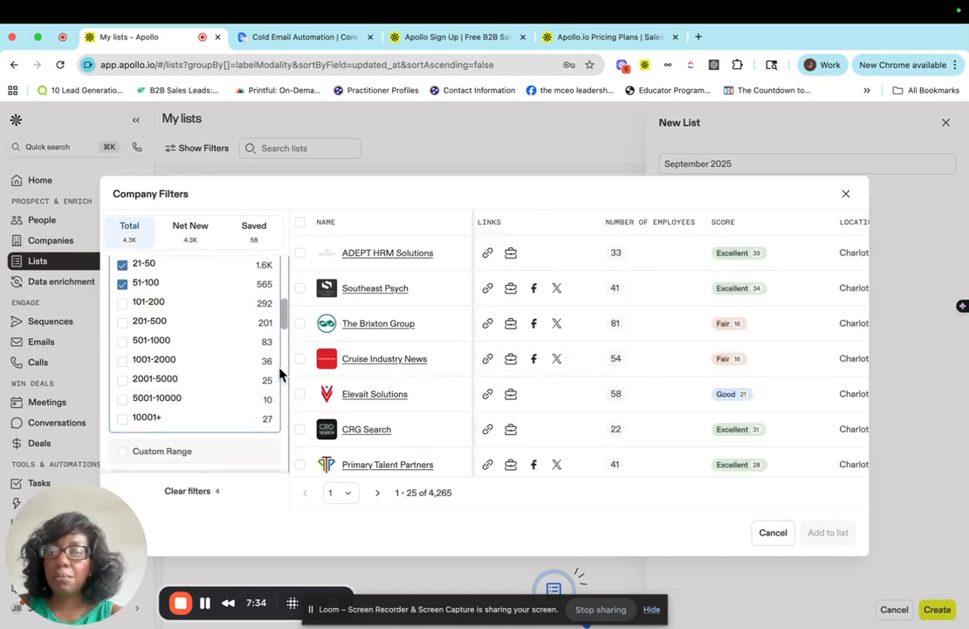
scroll(281, 372, "down", 4)
scroll(281, 374, "down", 4)
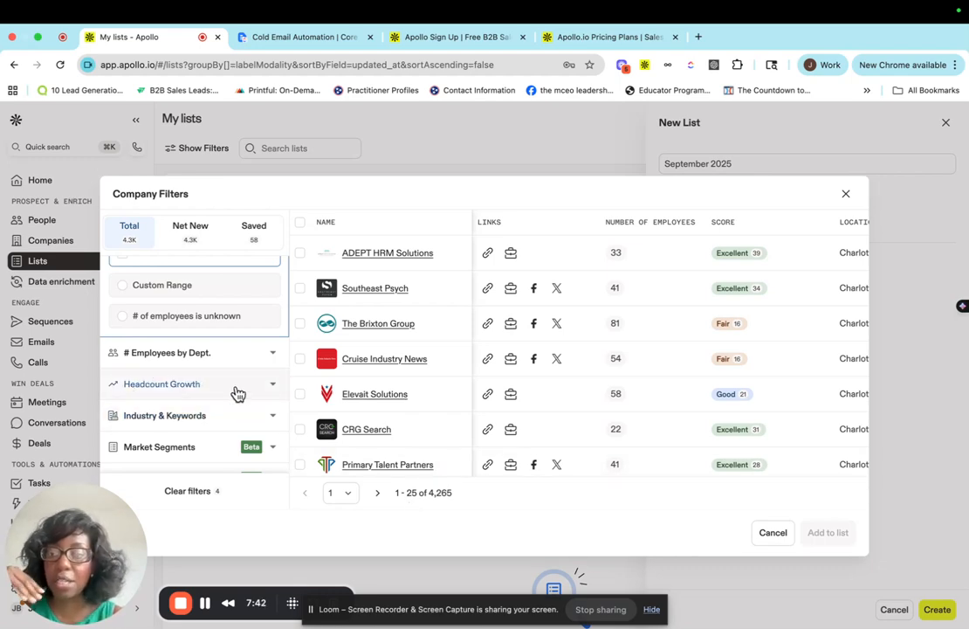
scroll(210, 426, "down", 5)
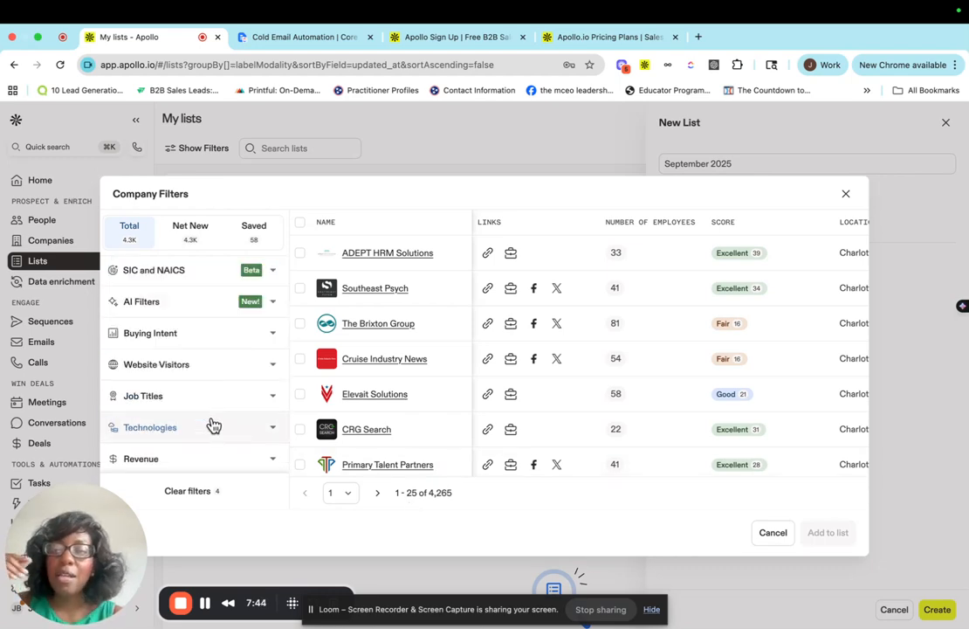
scroll(186, 427, "down", 1)
scroll(186, 426, "up", 6)
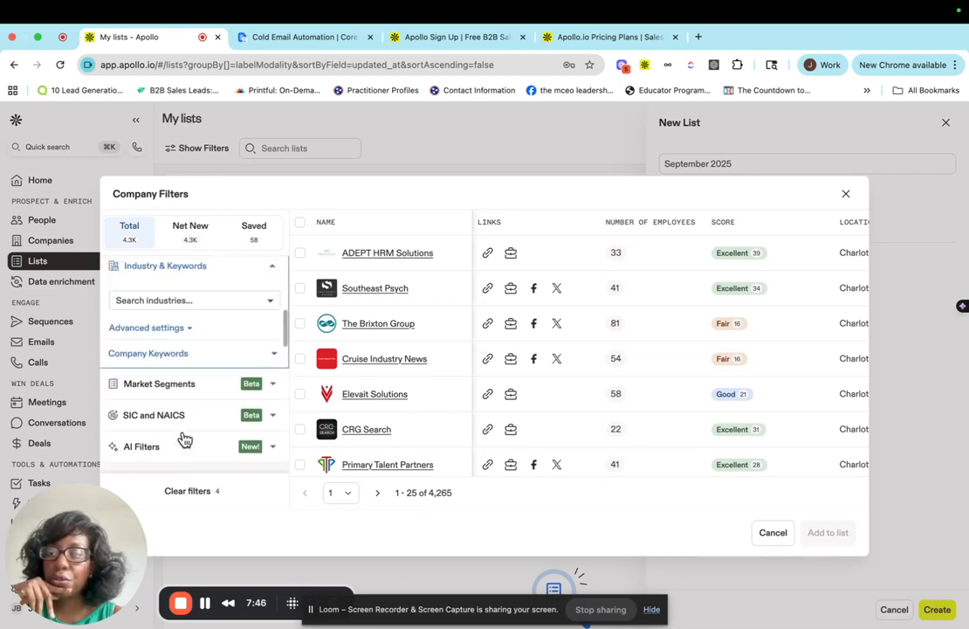
left_click(167, 395)
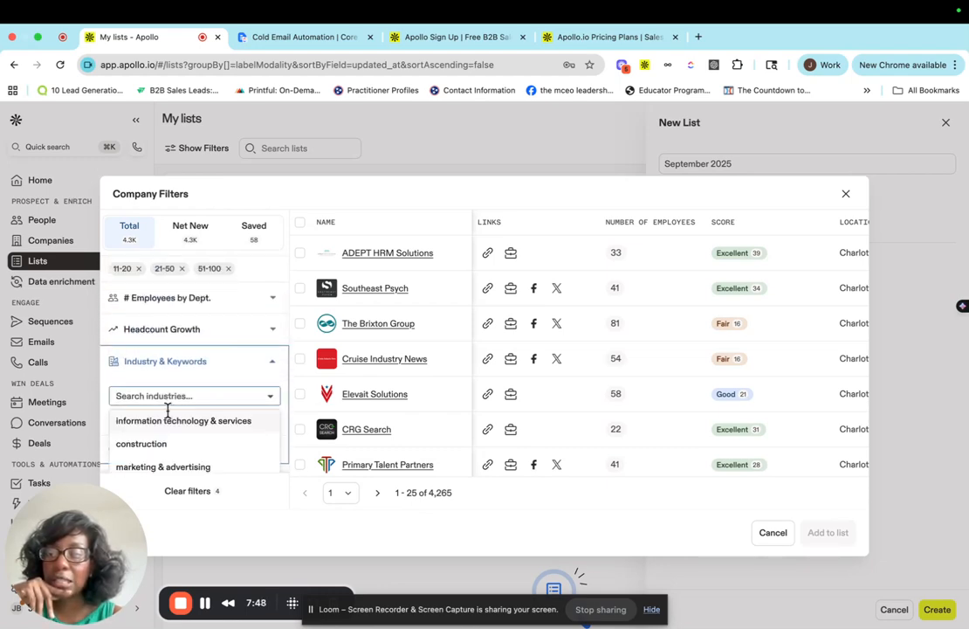
left_click(171, 428)
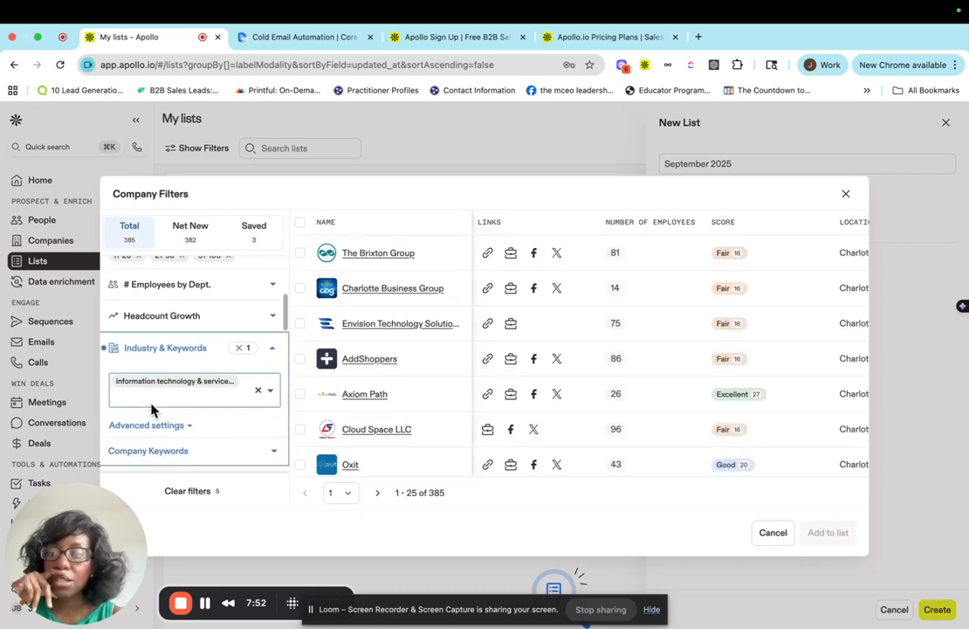
Add computer software and health, wellness & fitness to the industry filter.
left_click(154, 398)
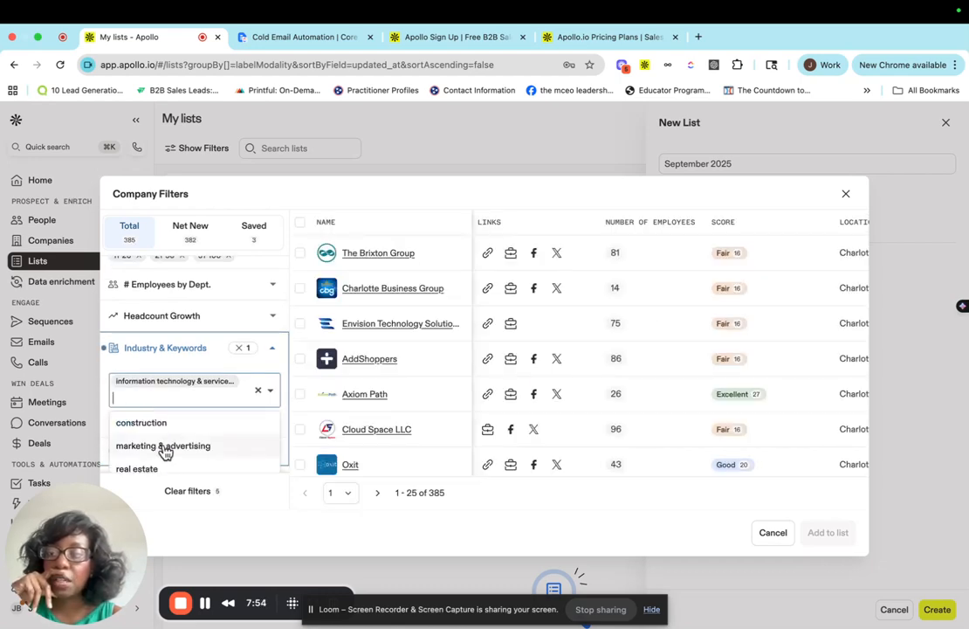
scroll(163, 441, "down", 3)
scroll(167, 440, "down", 2)
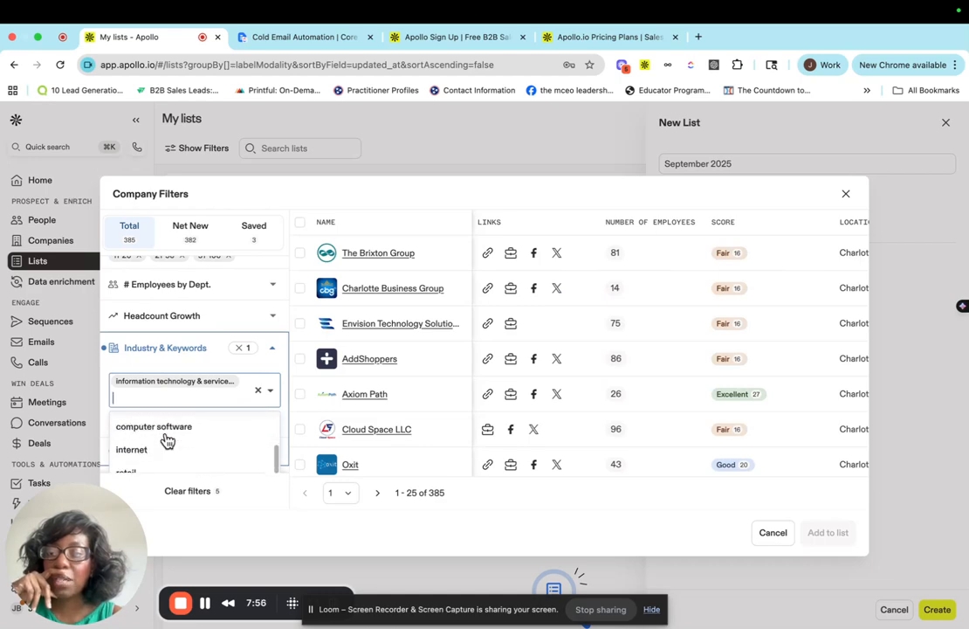
scroll(167, 440, "up", 2)
scroll(167, 440, "down", 1)
scroll(167, 440, "up", 1)
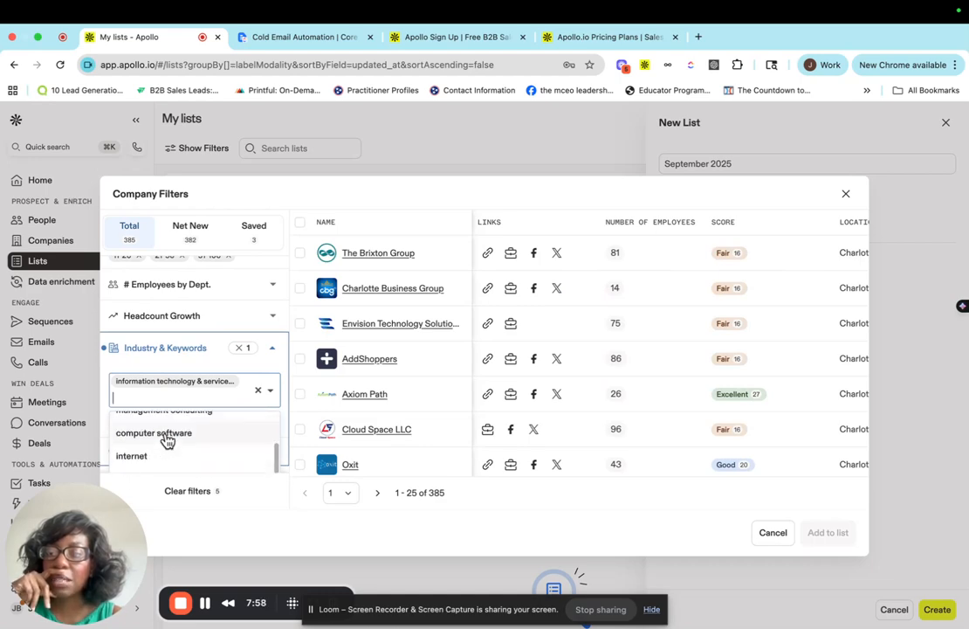
left_click(167, 434)
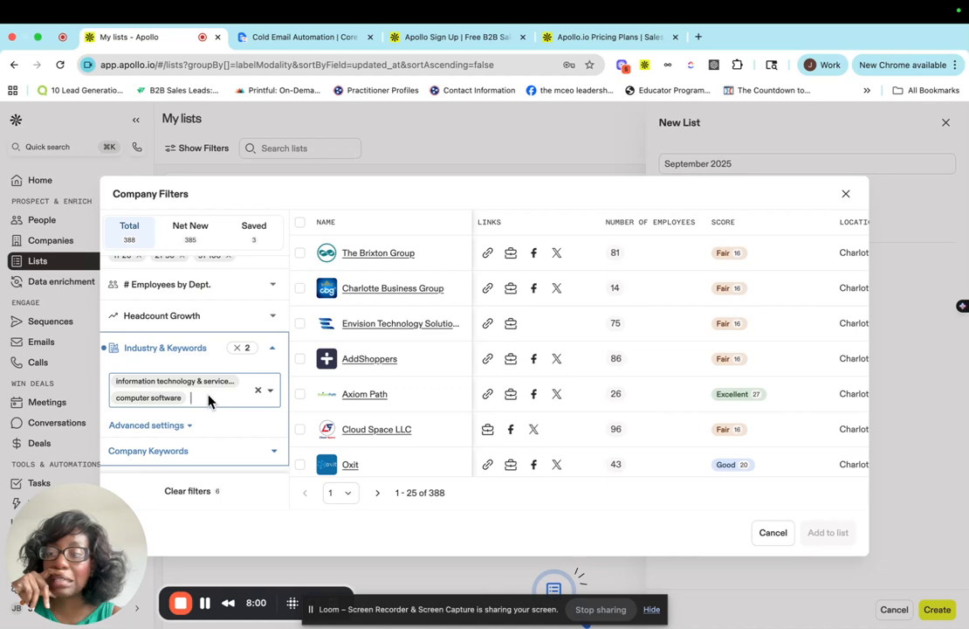
scroll(210, 396, "down", 1)
left_click(210, 385)
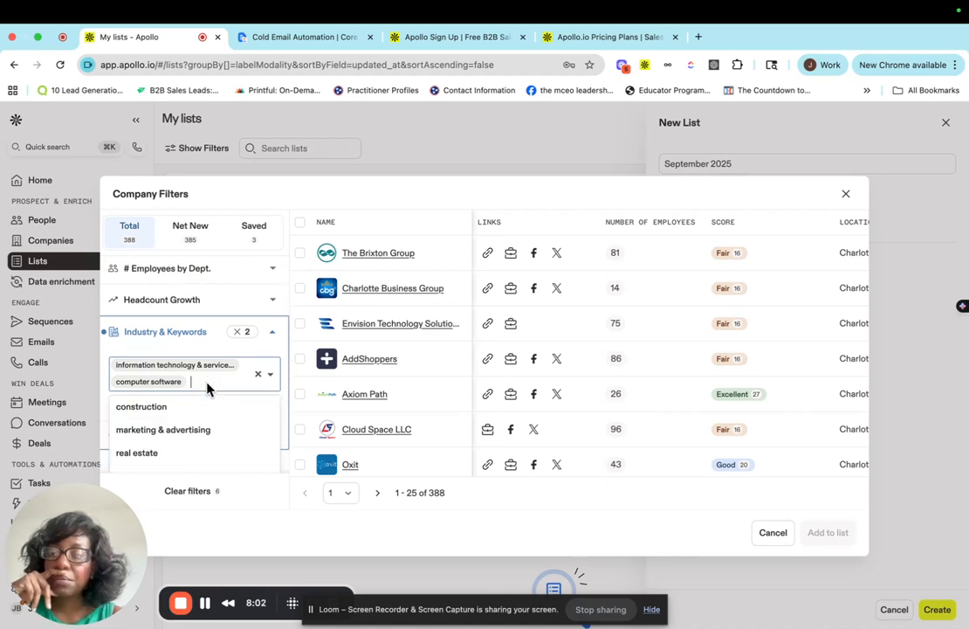
scroll(203, 441, "down", 2)
scroll(206, 450, "down", 3)
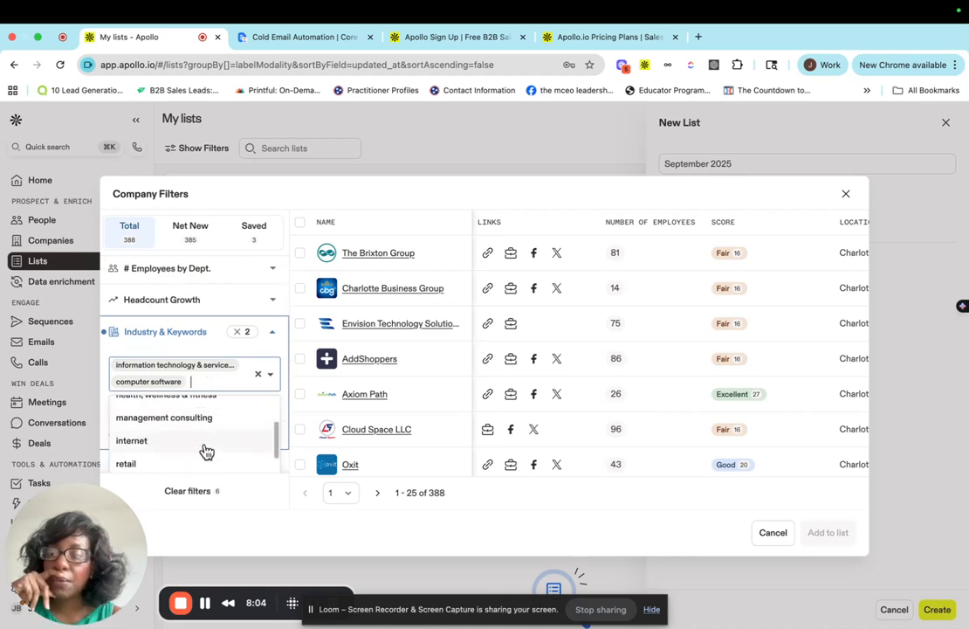
scroll(206, 450, "up", 3)
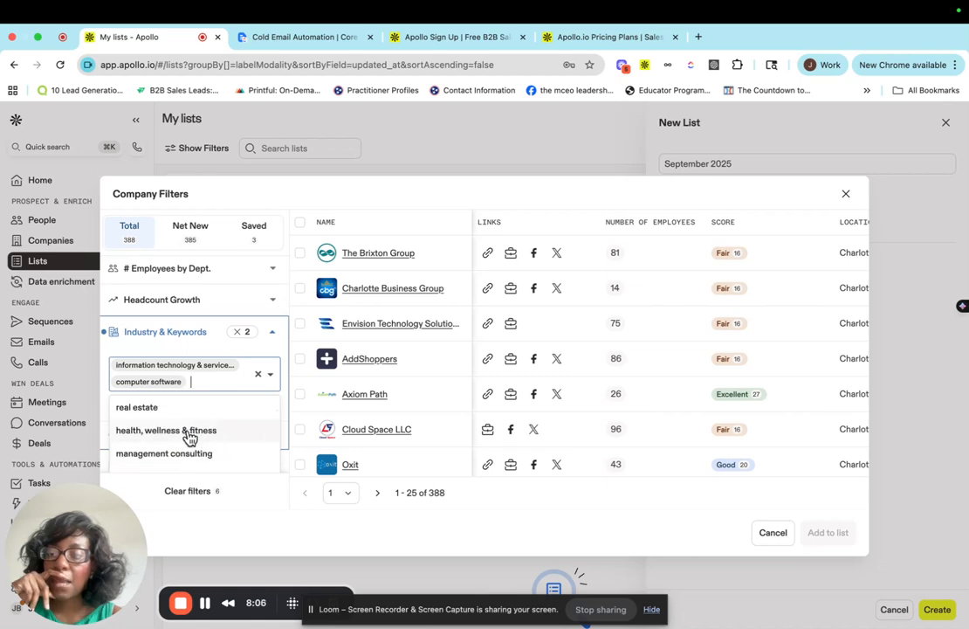
left_click(190, 434)
Browse the industry options and add education management to the industry filter.
scroll(230, 399, "down", 2)
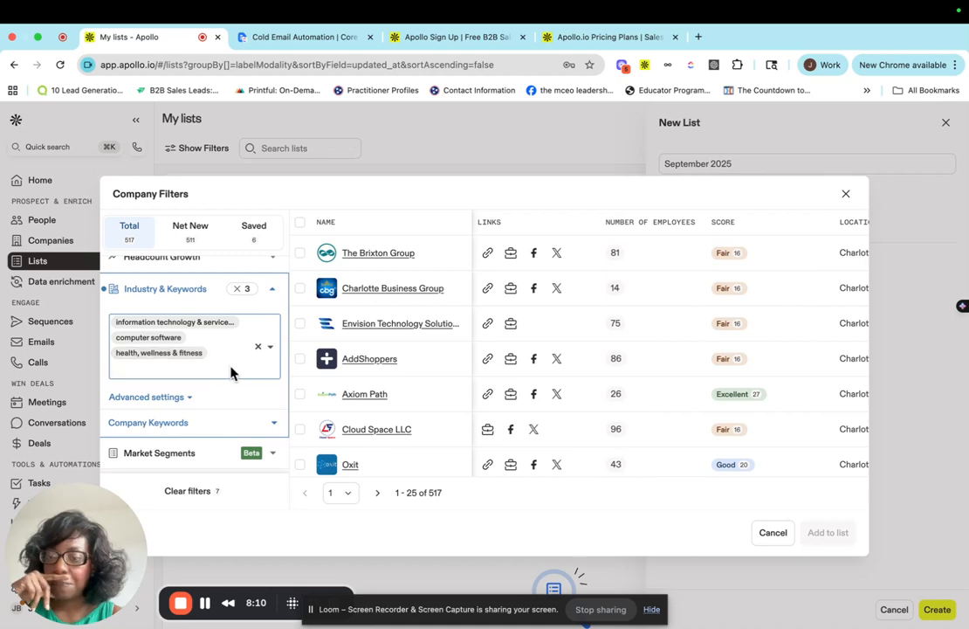
left_click(199, 370)
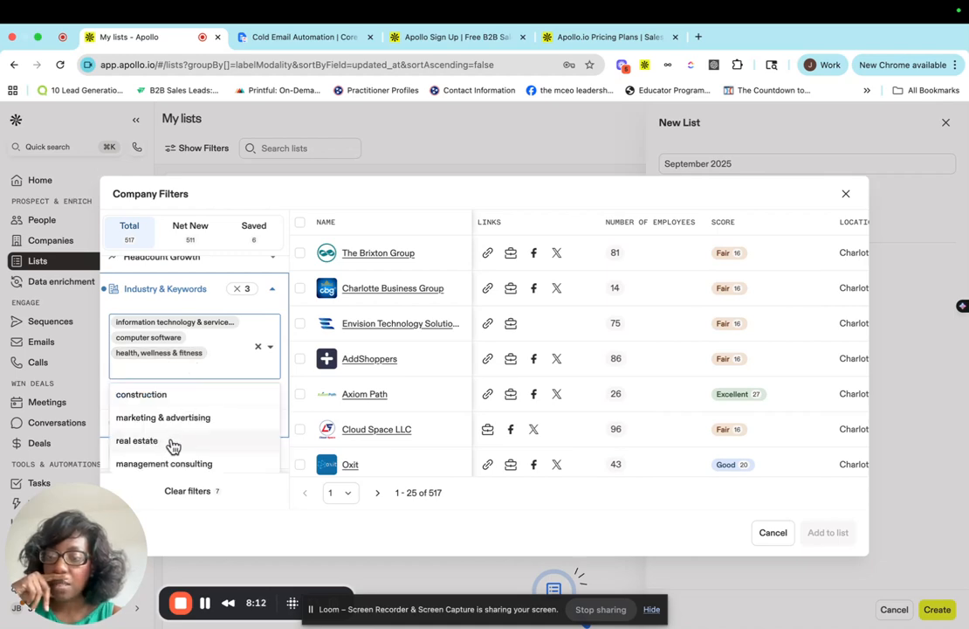
scroll(171, 444, "down", 3)
scroll(172, 443, "down", 4)
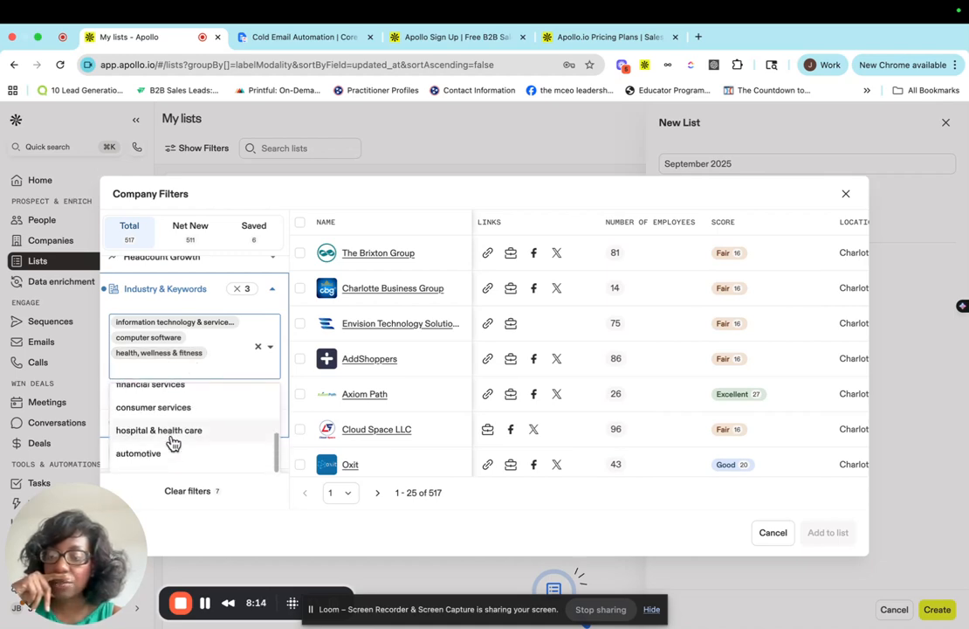
scroll(172, 442, "down", 3)
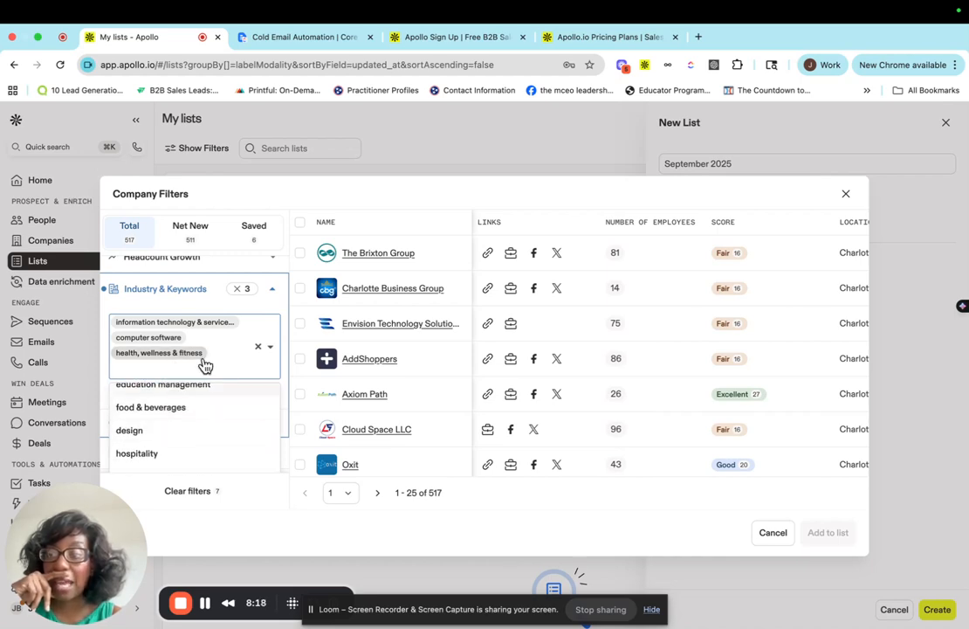
scroll(208, 441, "up", 3)
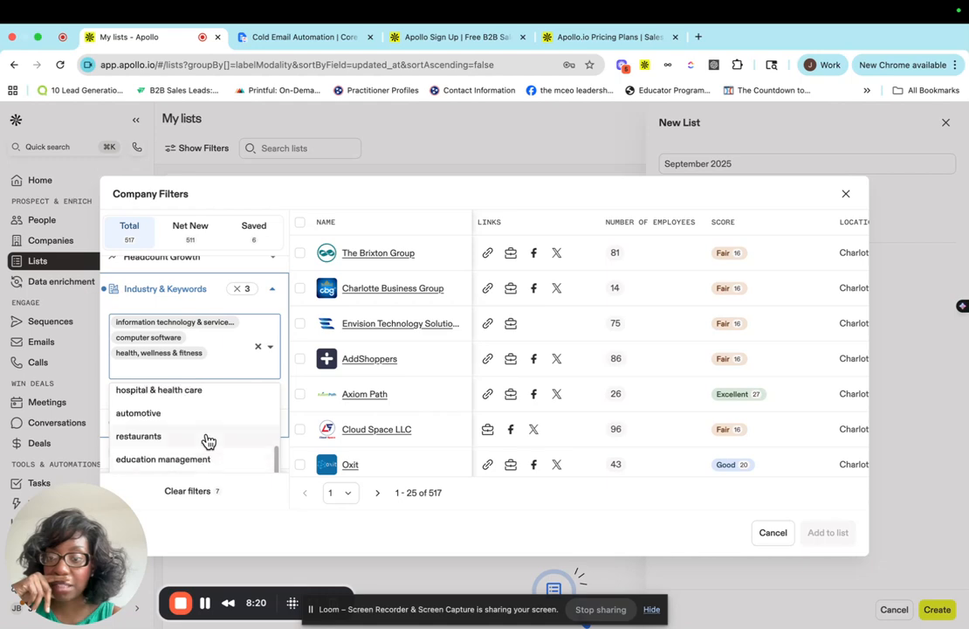
scroll(208, 441, "up", 1)
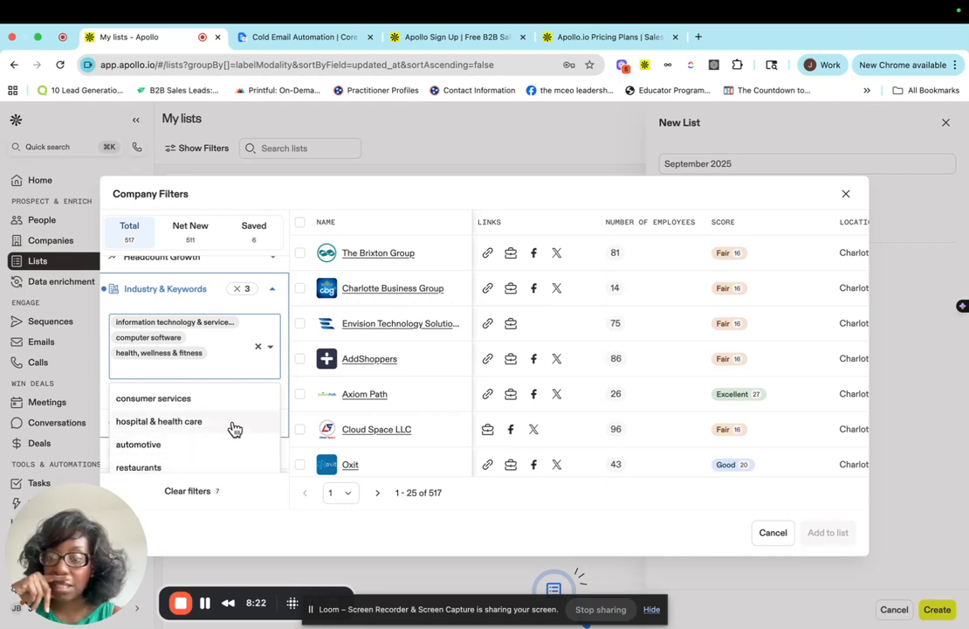
scroll(236, 429, "down", 1)
scroll(238, 429, "down", 3)
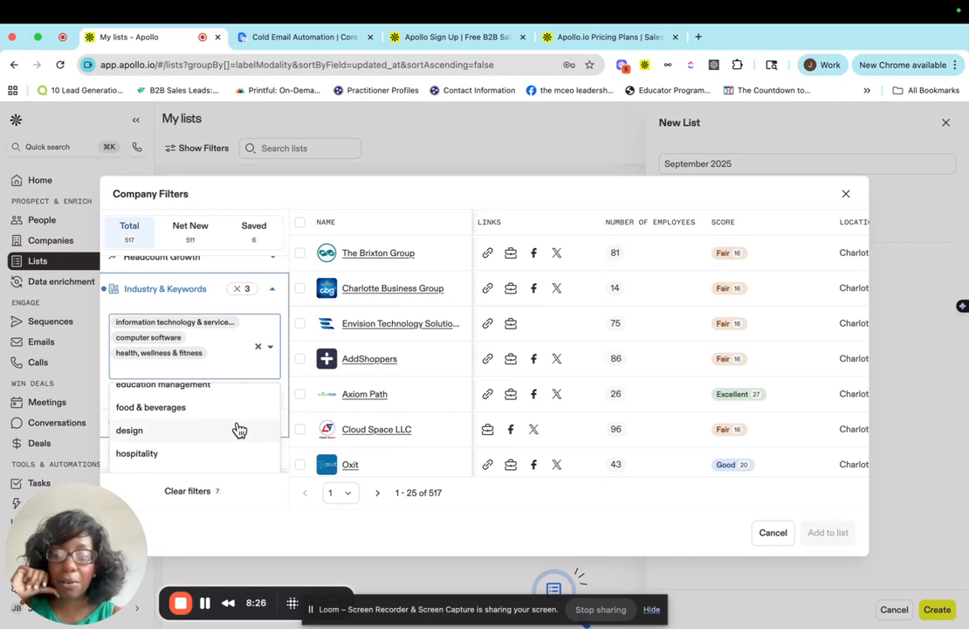
scroll(237, 428, "down", 3)
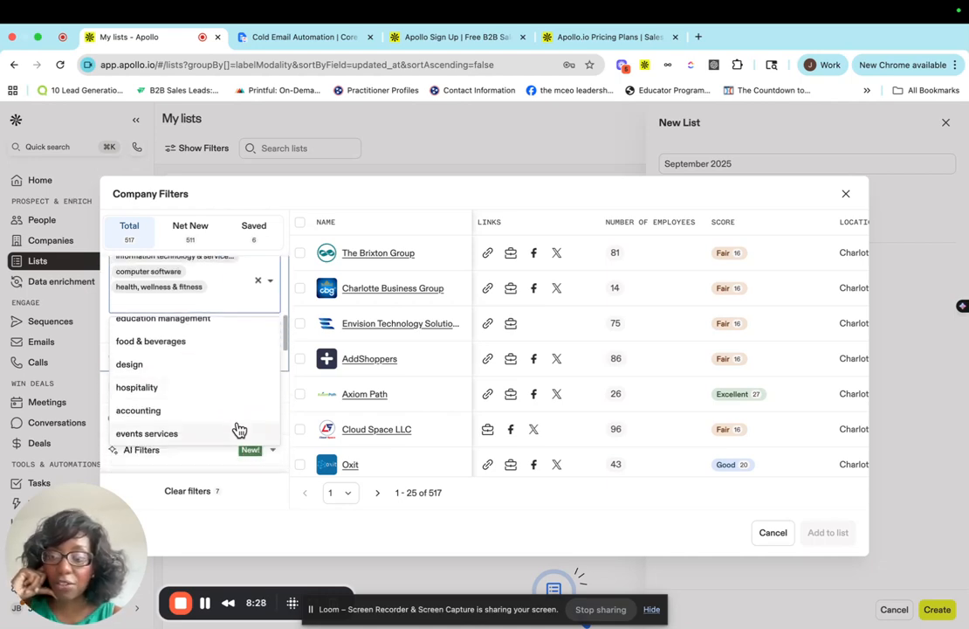
scroll(225, 417, "up", 2)
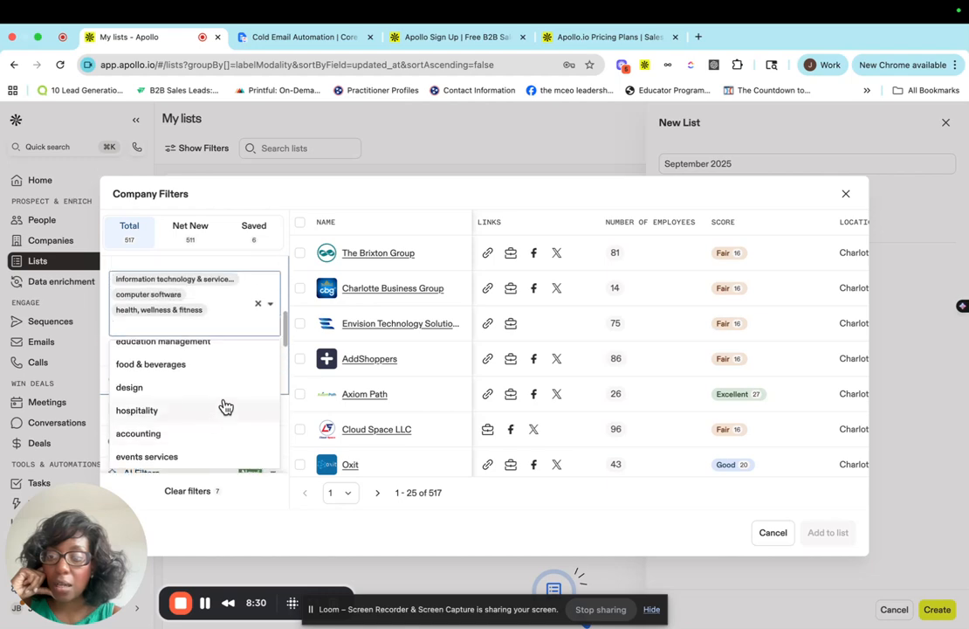
scroll(175, 381, "up", 1)
scroll(175, 381, "up", 2)
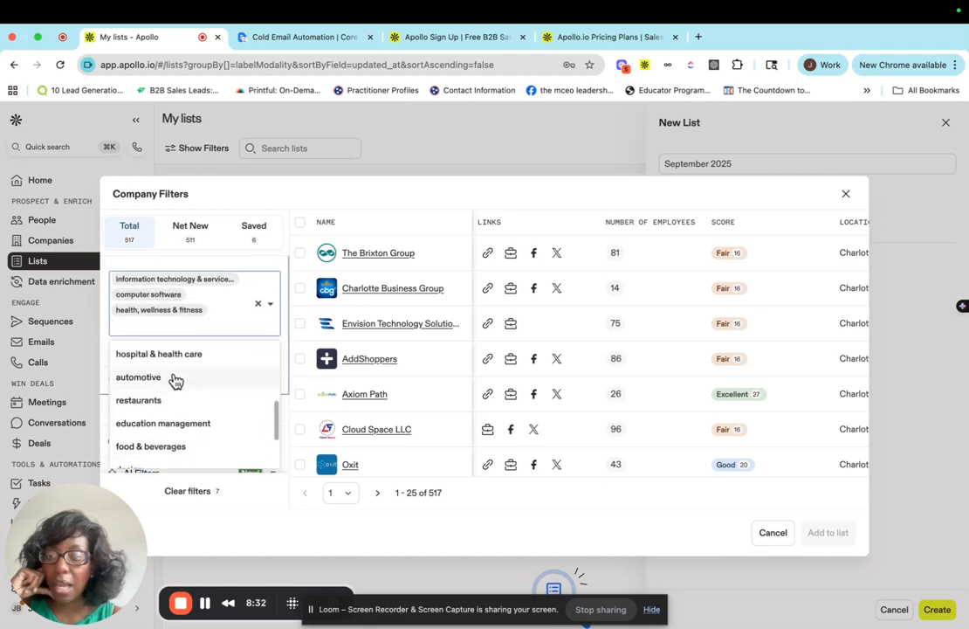
left_click(147, 425)
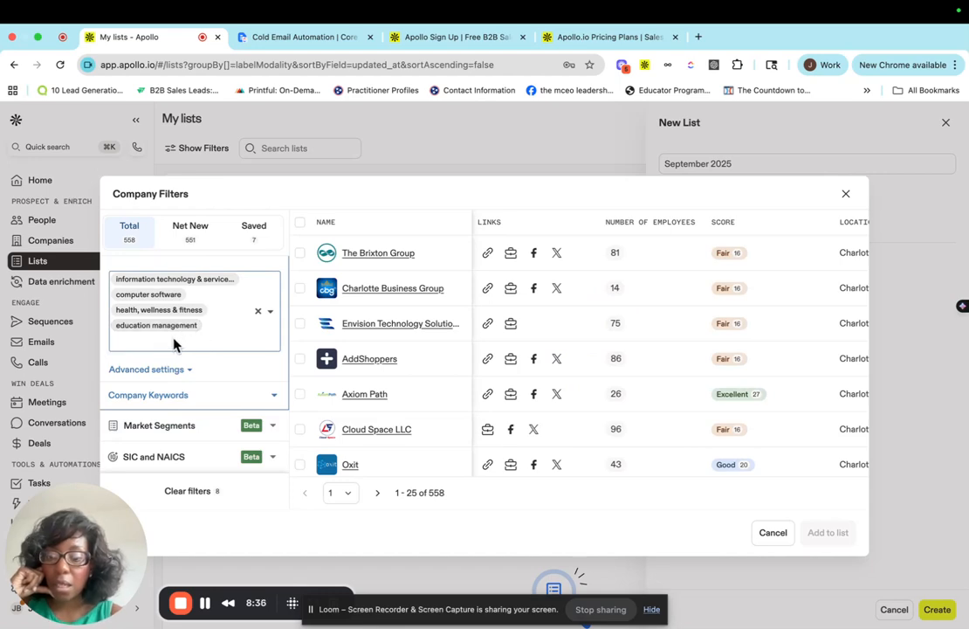
Add financial services to the industry filter and scroll through the matching companies.
type("v")
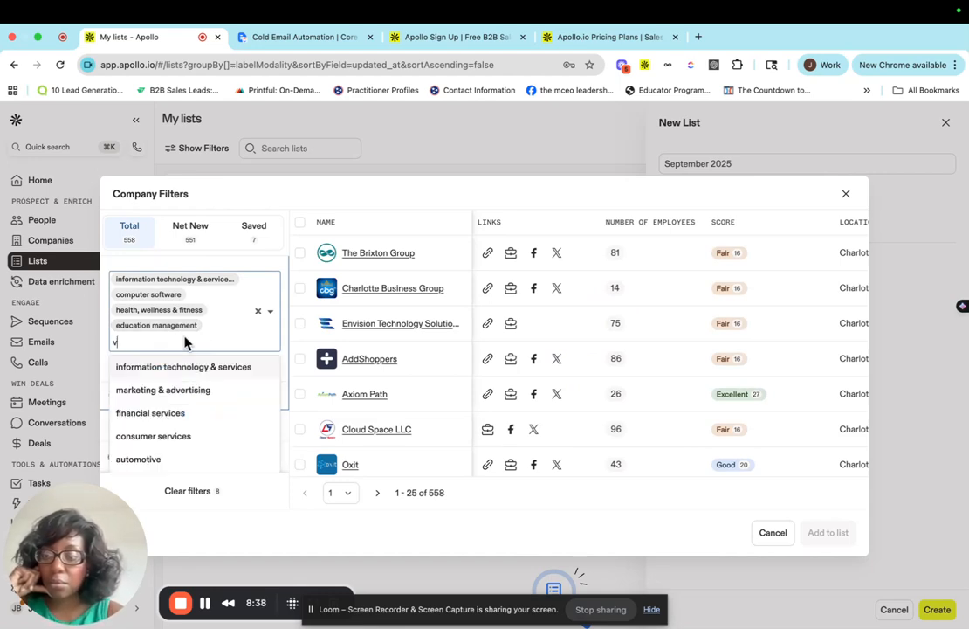
left_click(179, 416)
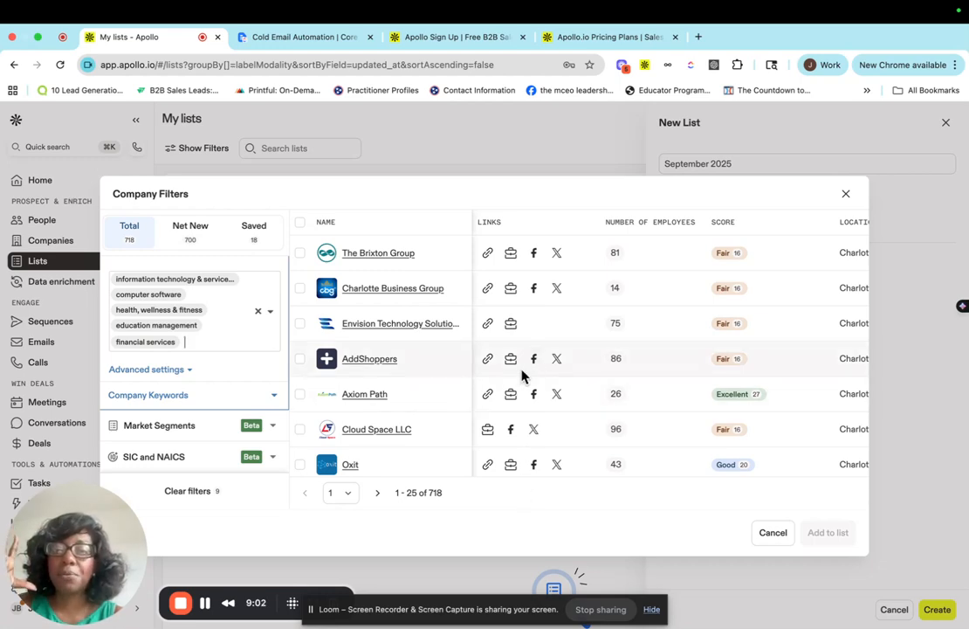
scroll(522, 376, "down", 5)
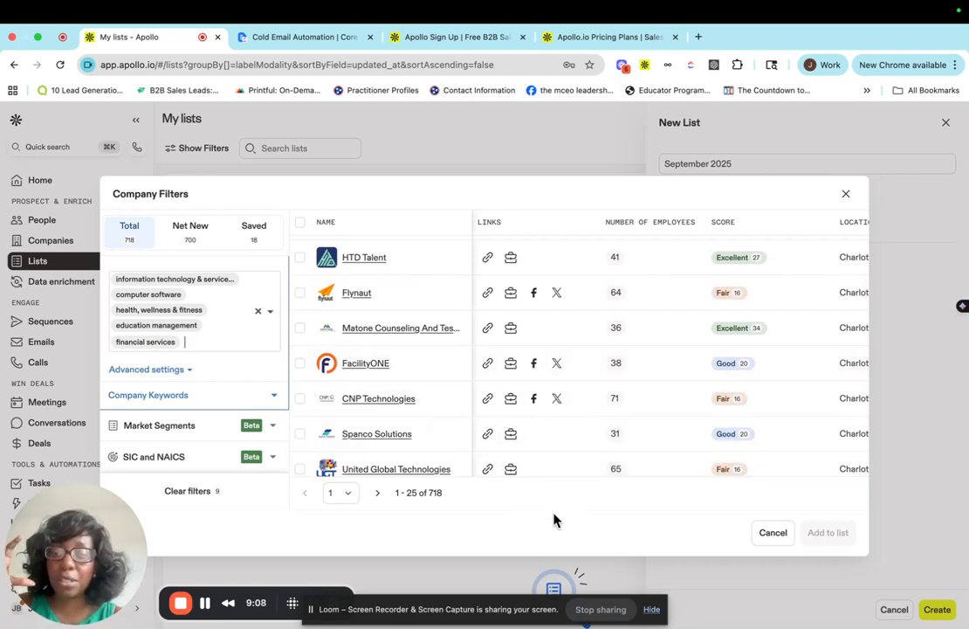
Open the Job Titles filter and include the title founder and ceo.
scroll(209, 454, "down", 4)
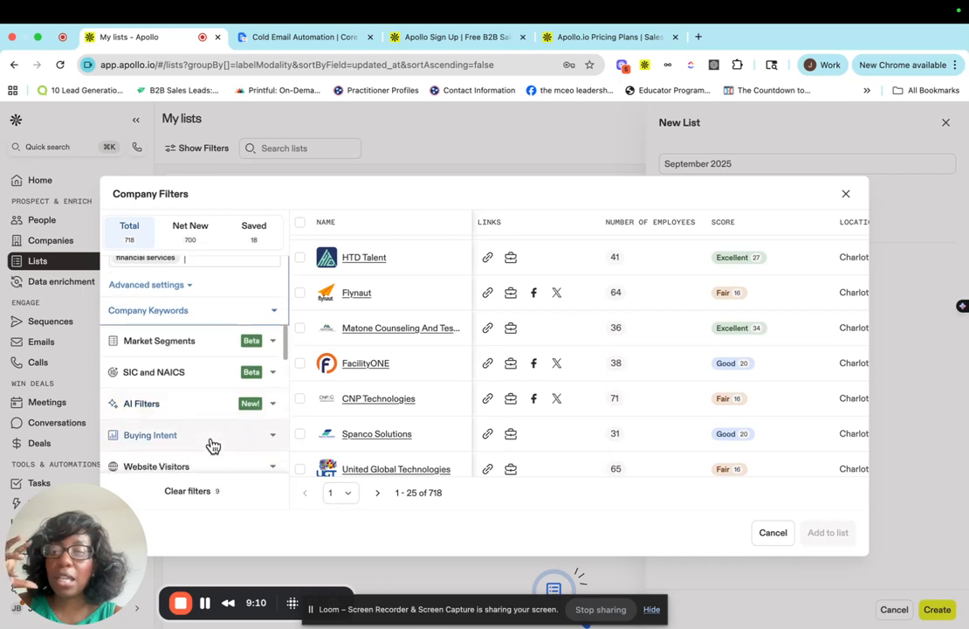
scroll(211, 445, "down", 2)
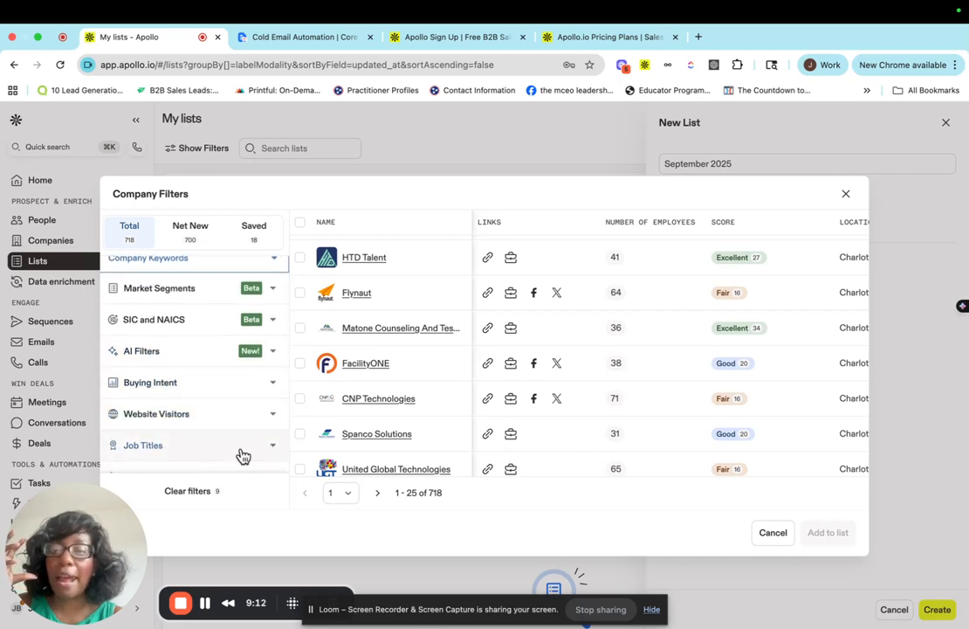
scroll(242, 455, "down", 2)
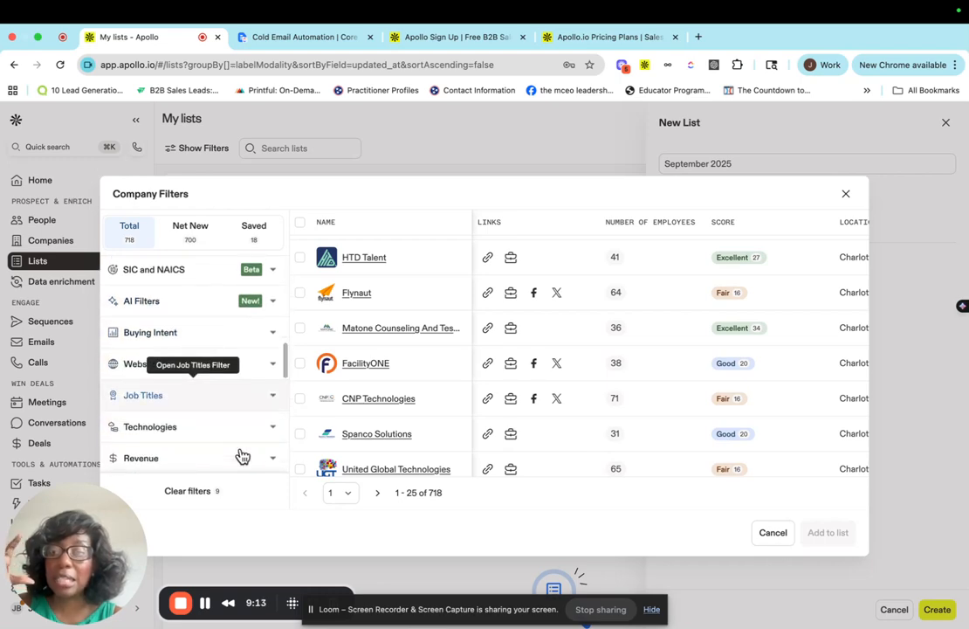
left_click(273, 401)
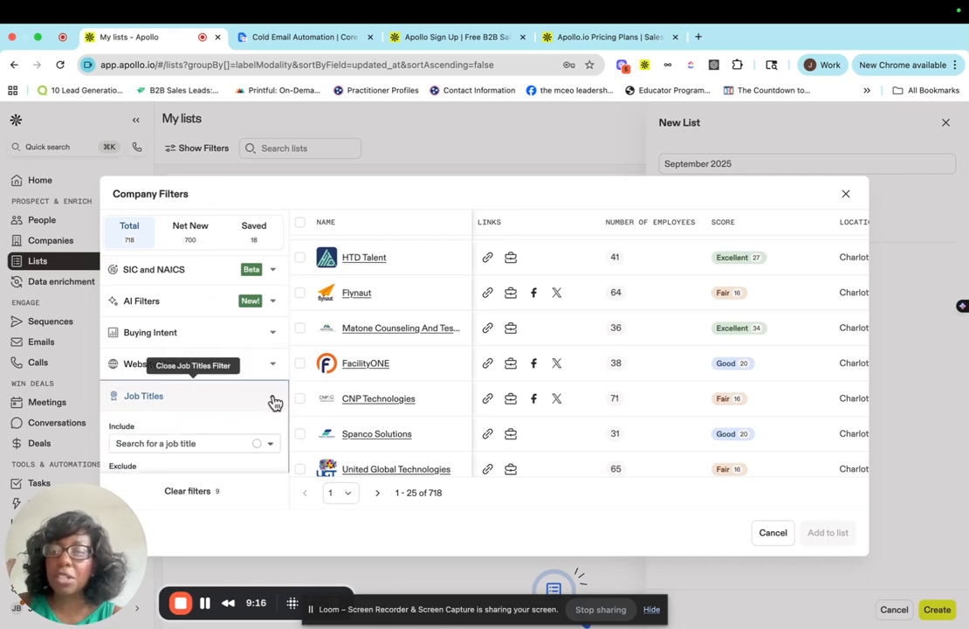
left_click(156, 443)
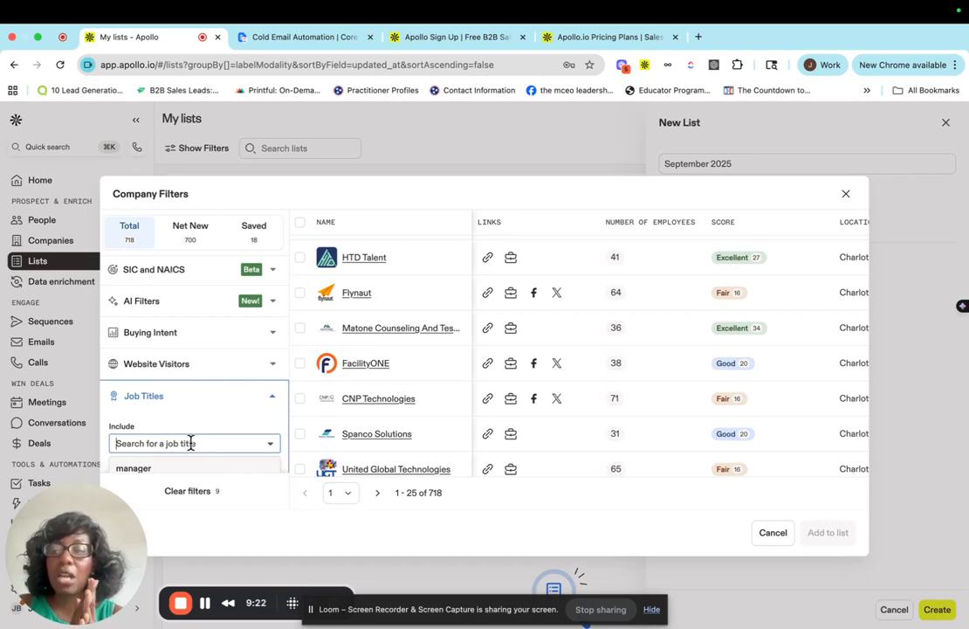
type("founder")
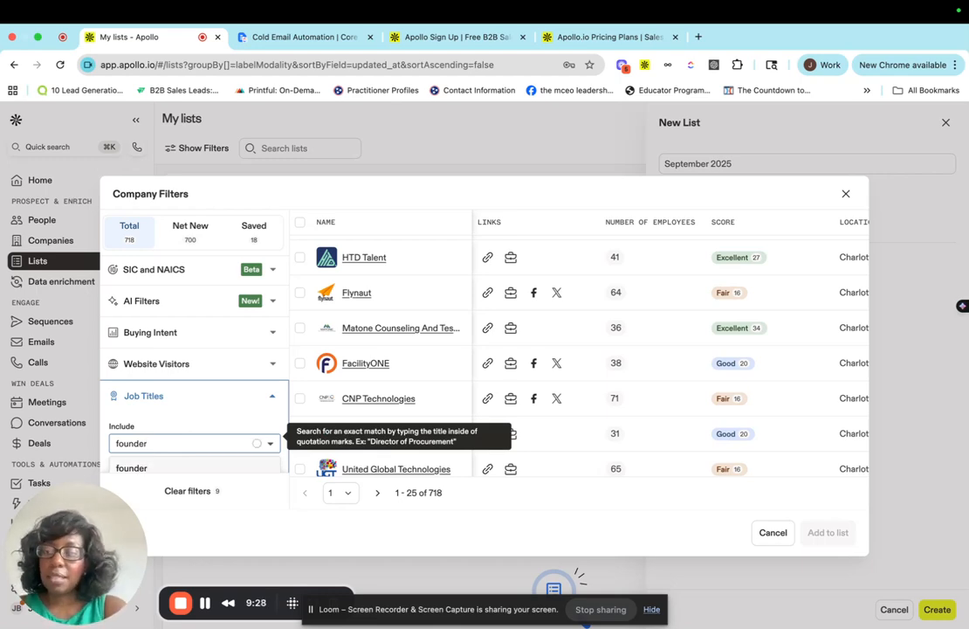
scroll(184, 434, "down", 1)
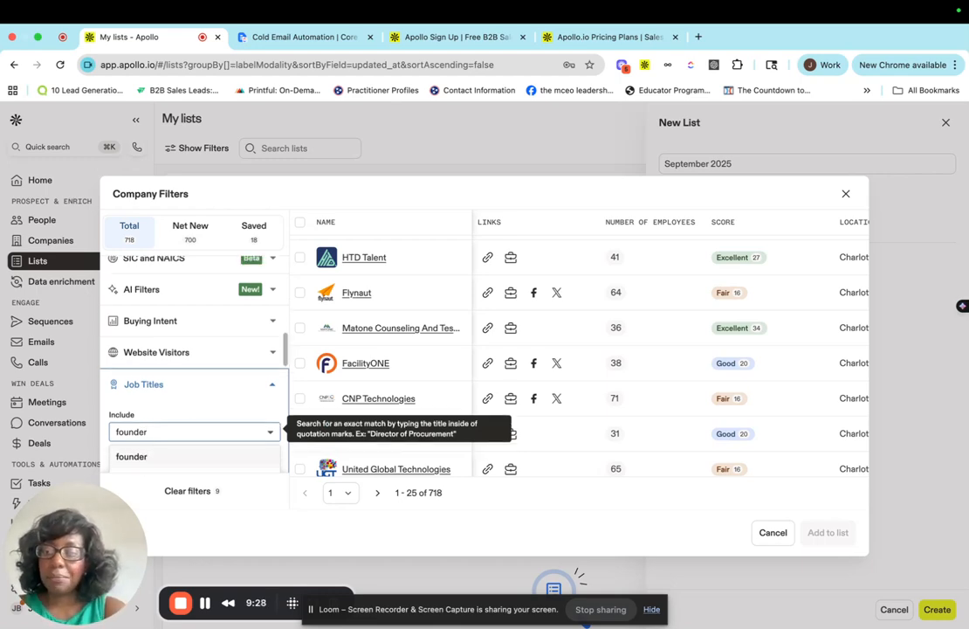
type("er")
left_click(153, 436)
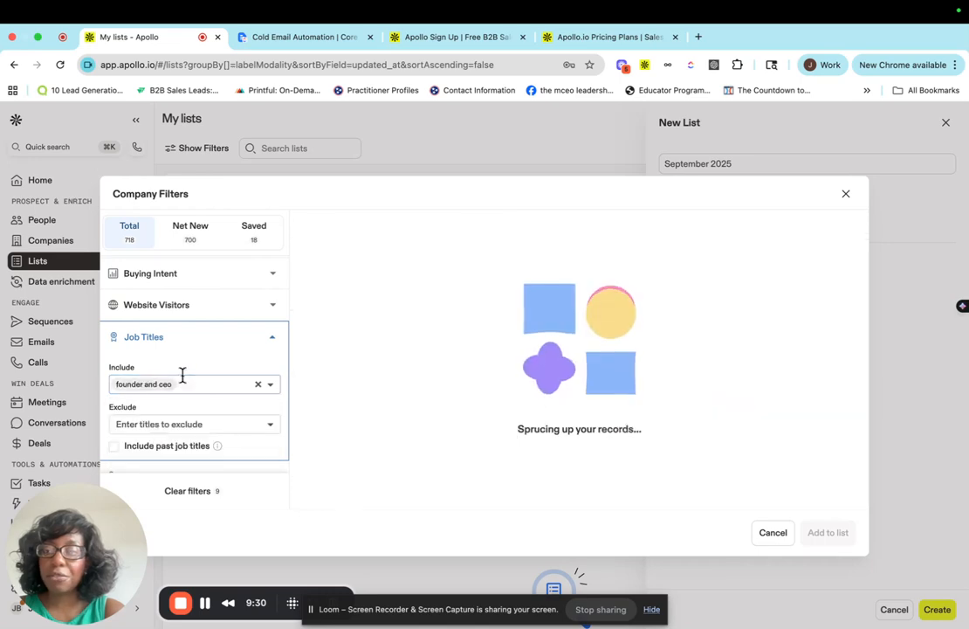
Add CEO and managing director to the included job titles.
type("CEO")
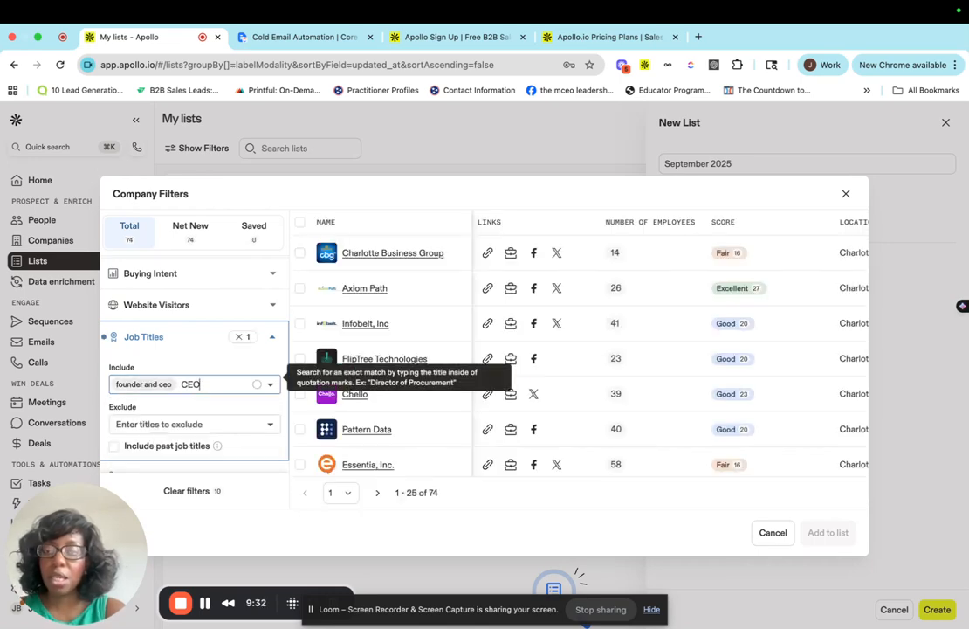
left_click(210, 406)
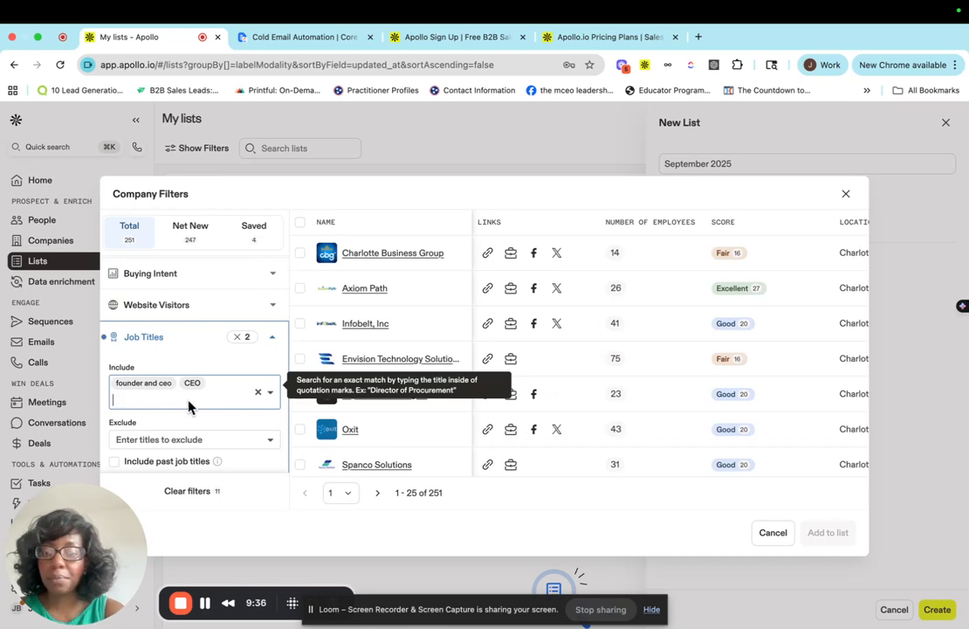
type("M")
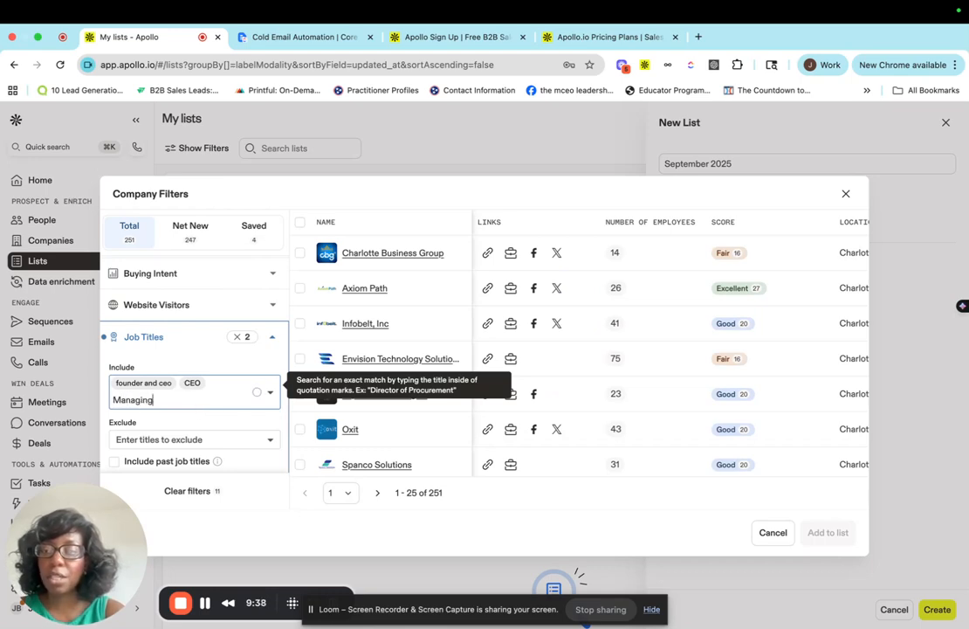
type("anaging")
left_click(180, 448)
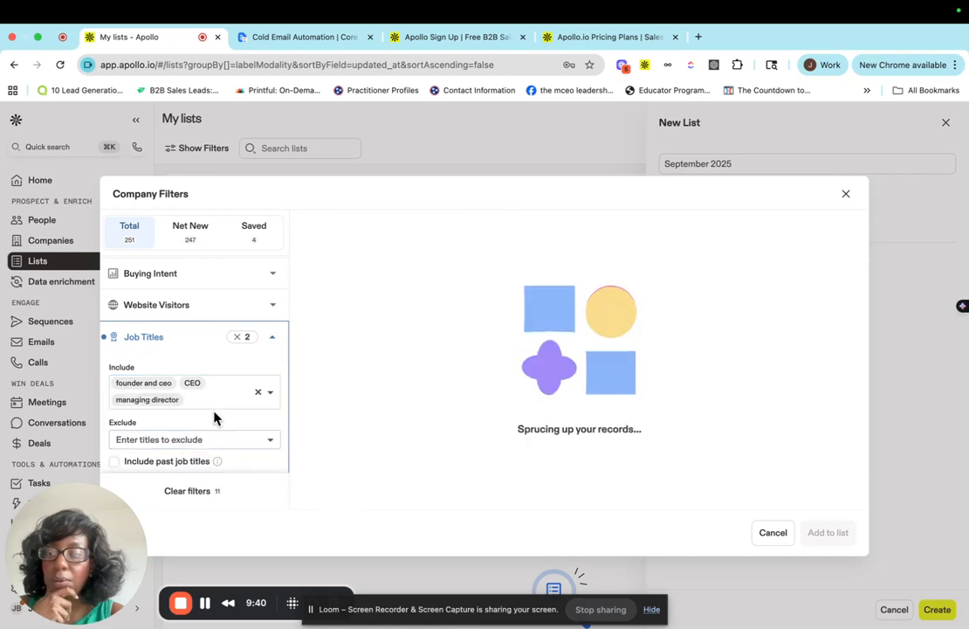
Add coo to the included job titles.
scroll(247, 418, "down", 1)
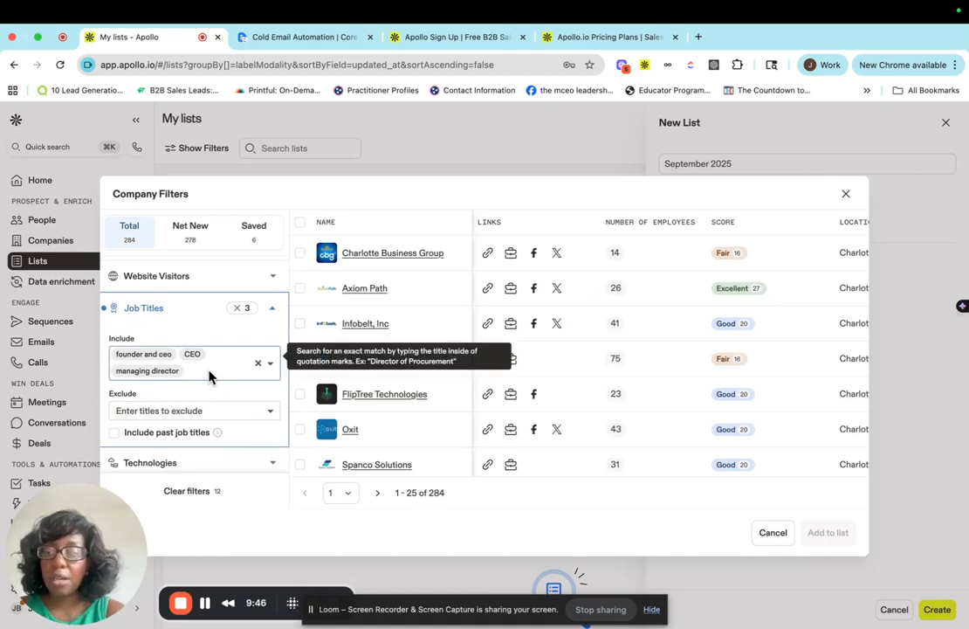
type("CO")
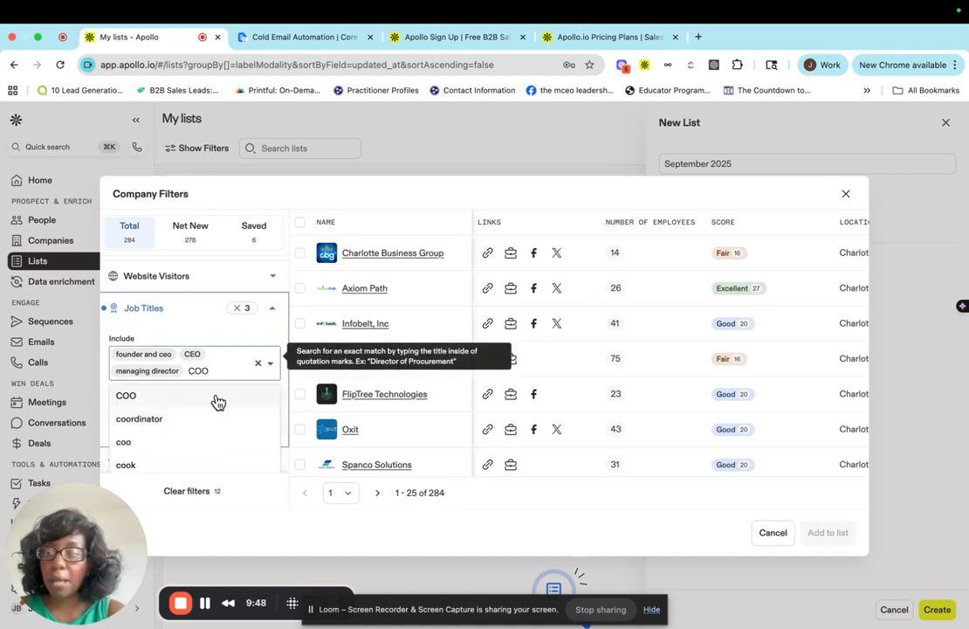
type("O")
scroll(191, 416, "down", 1)
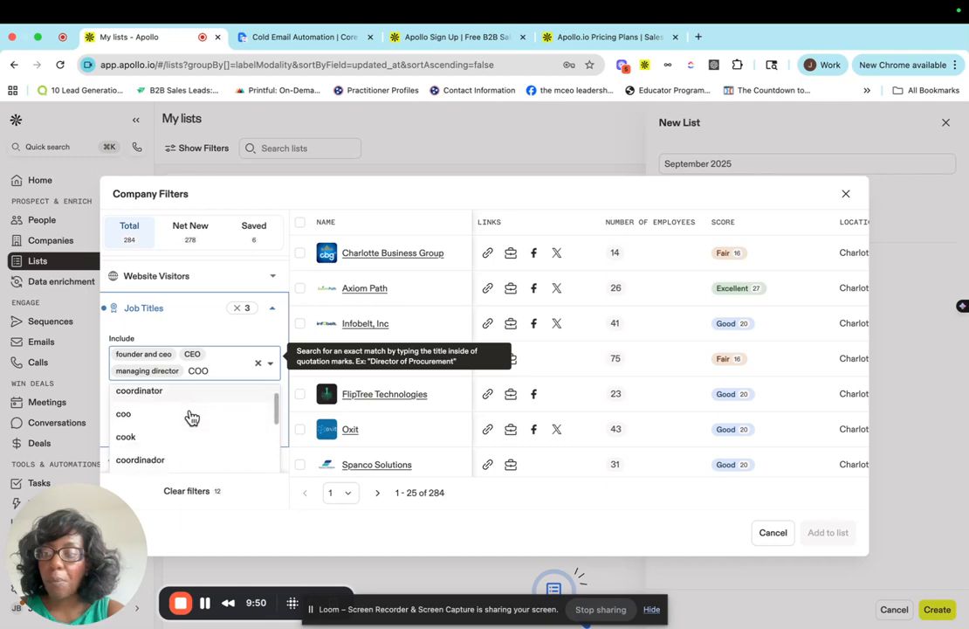
left_click(132, 418)
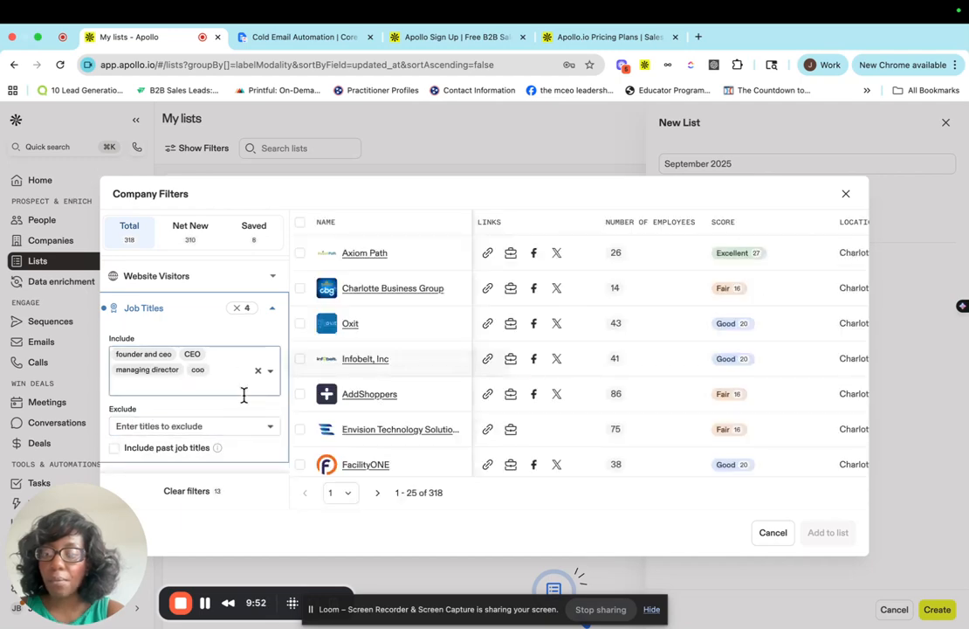
Scroll through the remaining company filter categories and back up to review the applied filters.
scroll(238, 399, "down", 2)
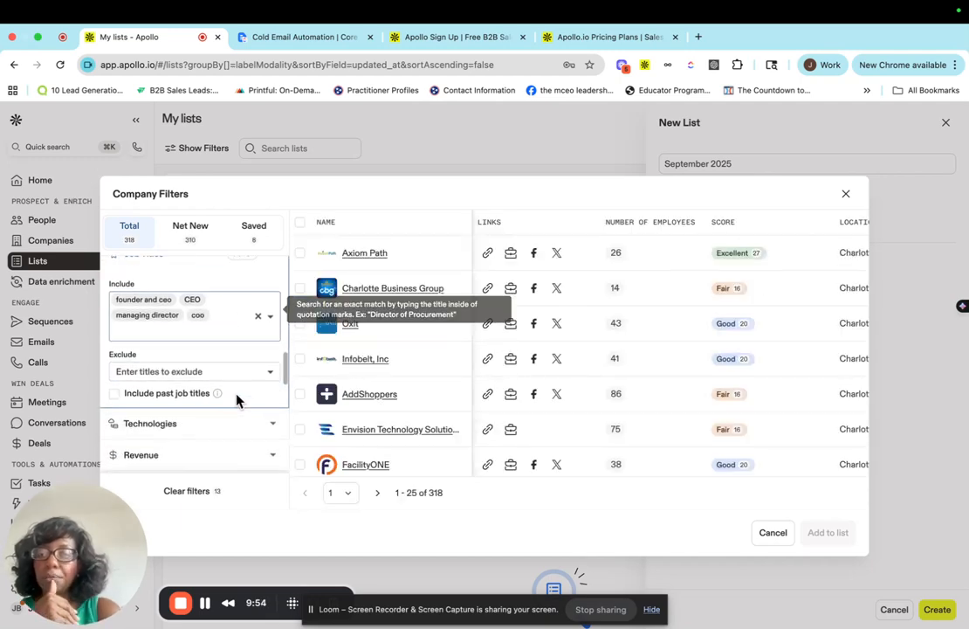
scroll(217, 428, "up", 5)
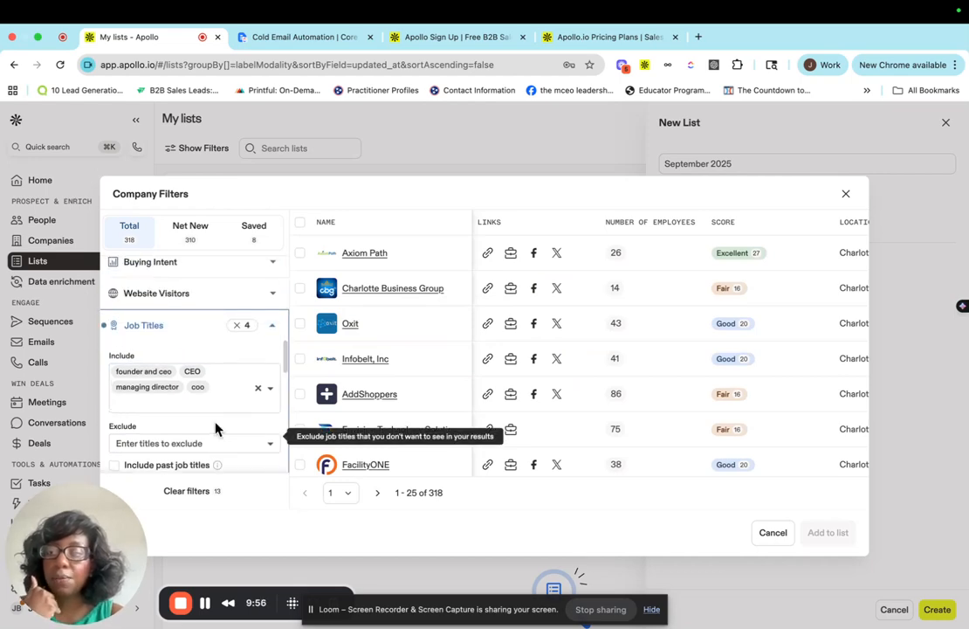
scroll(217, 427, "up", 5)
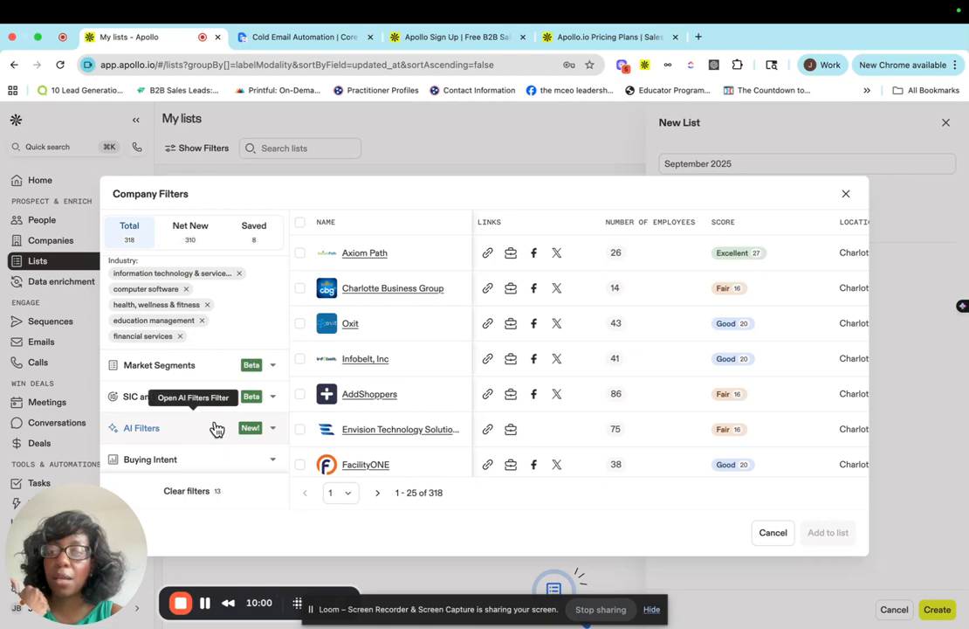
scroll(217, 428, "down", 6)
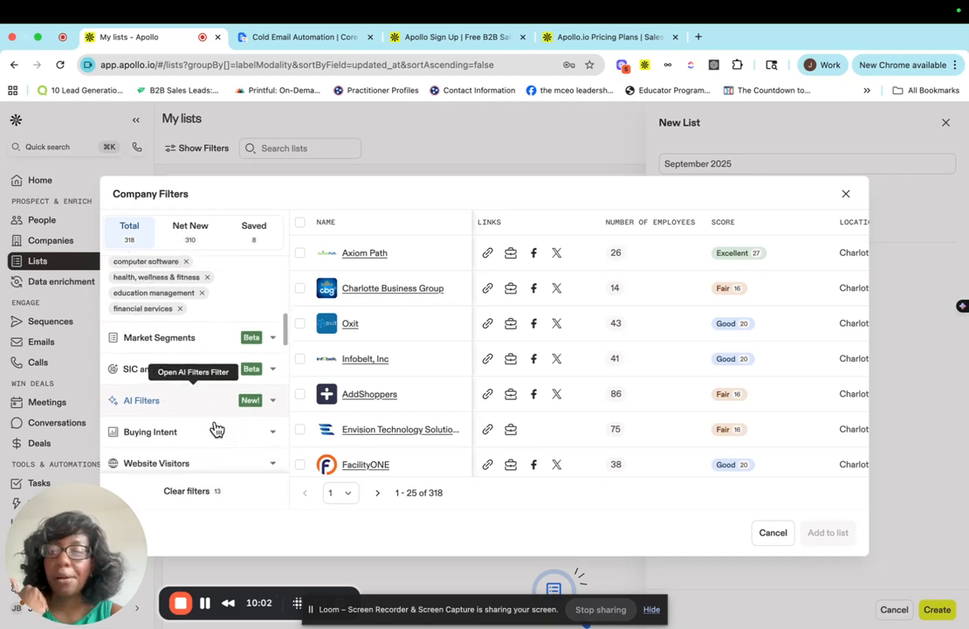
scroll(215, 422, "down", 5)
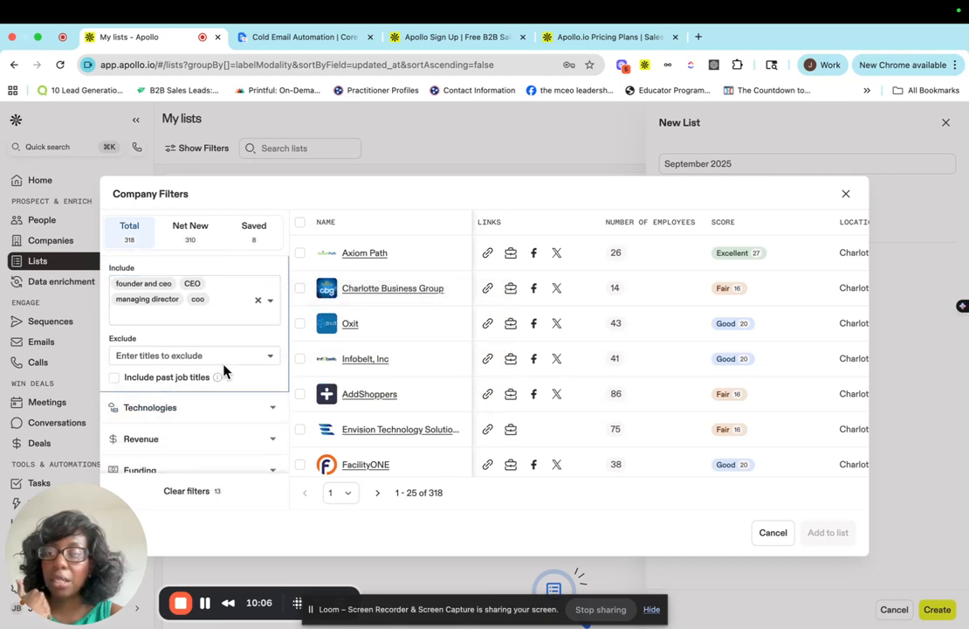
scroll(223, 363, "down", 2)
scroll(155, 434, "down", 3)
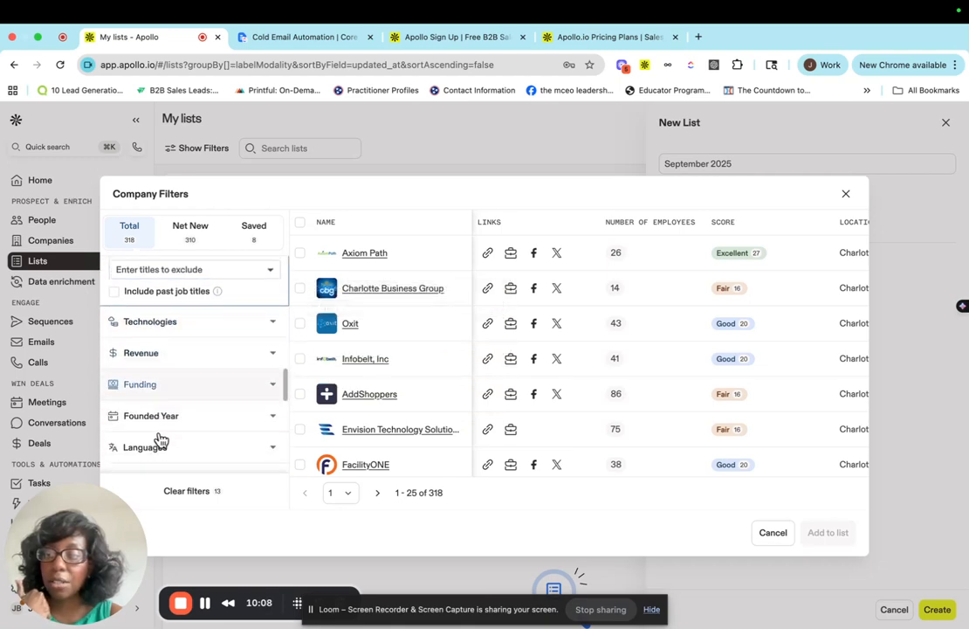
scroll(198, 407, "down", 5)
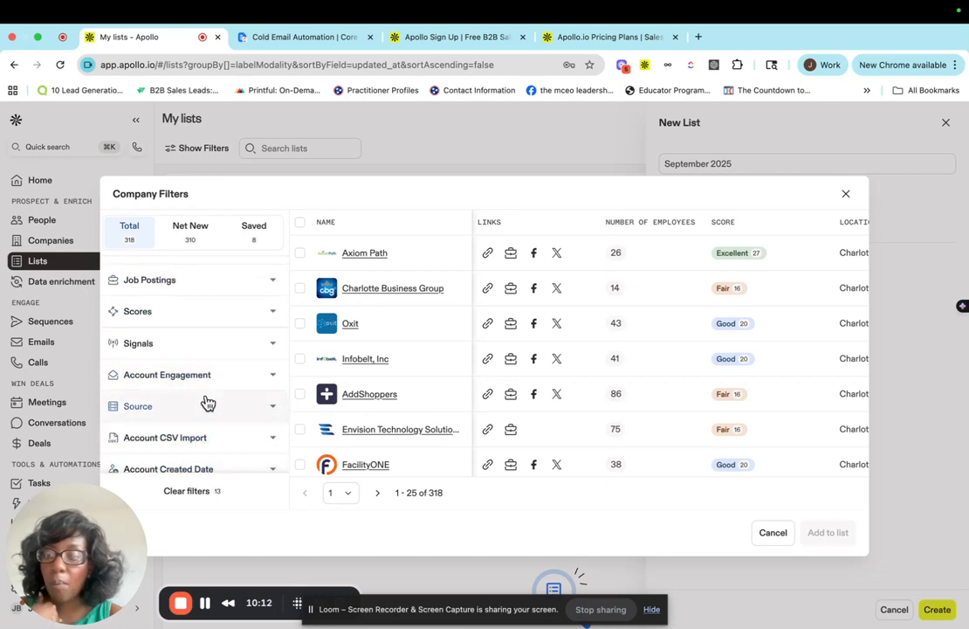
scroll(205, 403, "down", 2)
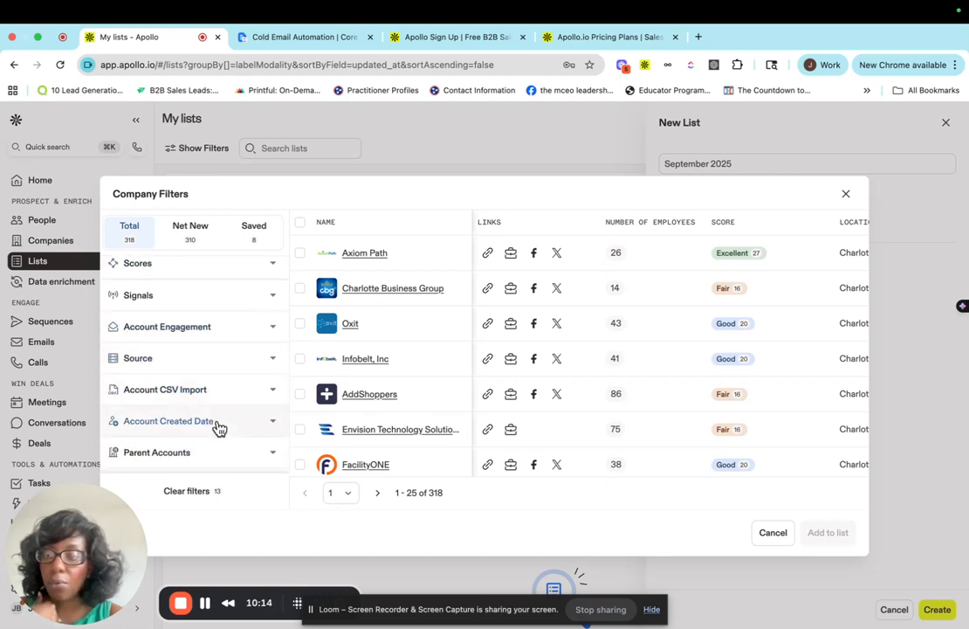
scroll(218, 427, "down", 2)
scroll(219, 427, "down", 2)
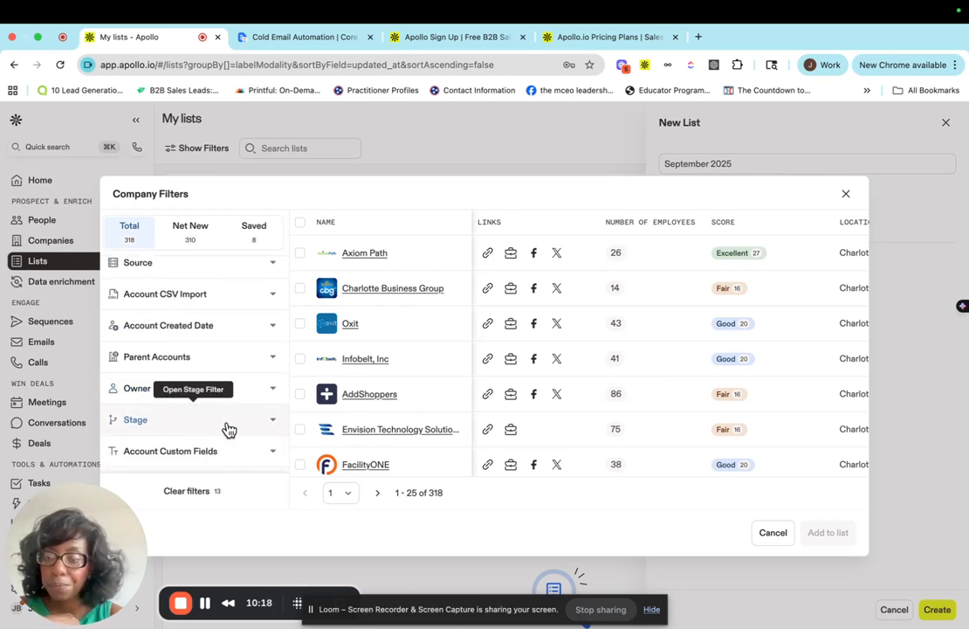
scroll(227, 427, "down", 2)
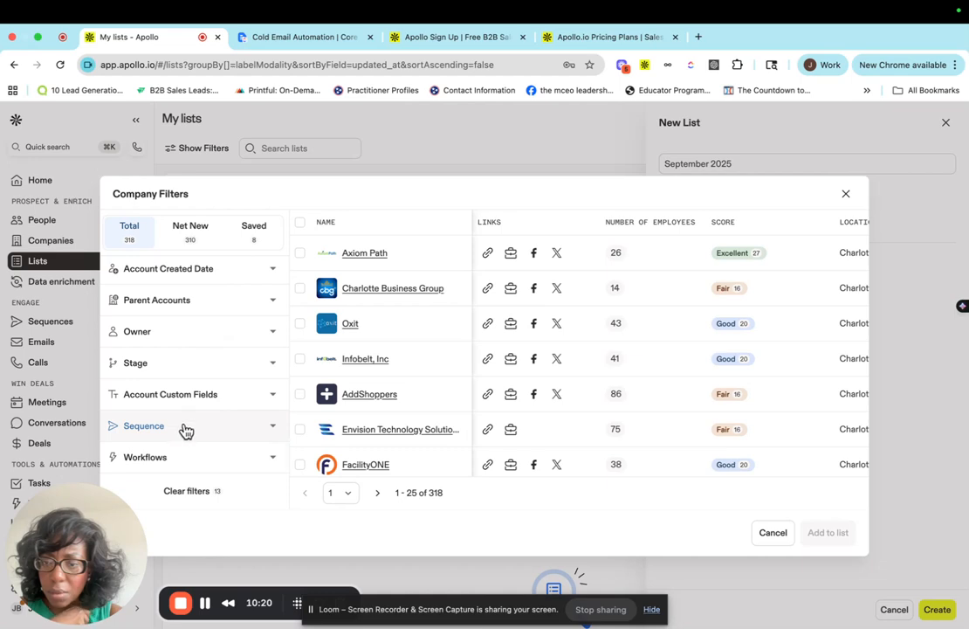
scroll(212, 361, "up", 8)
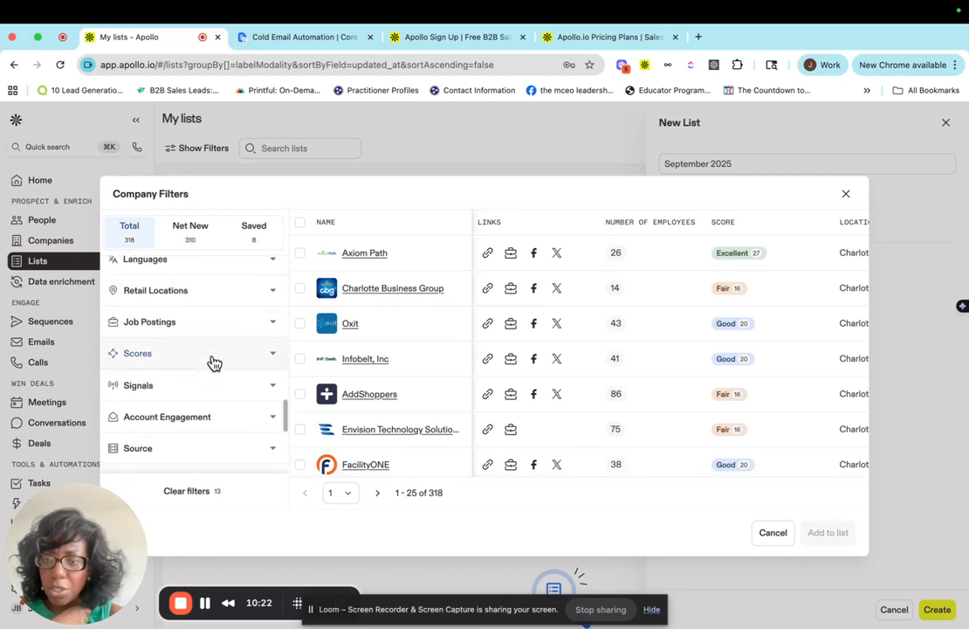
scroll(214, 362, "up", 6)
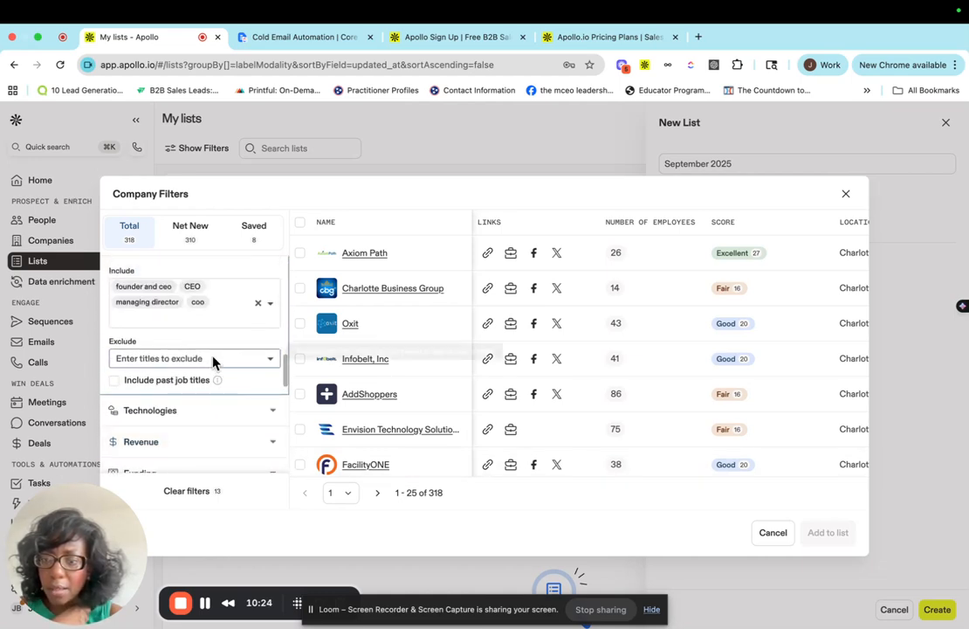
scroll(164, 362, "up", 2)
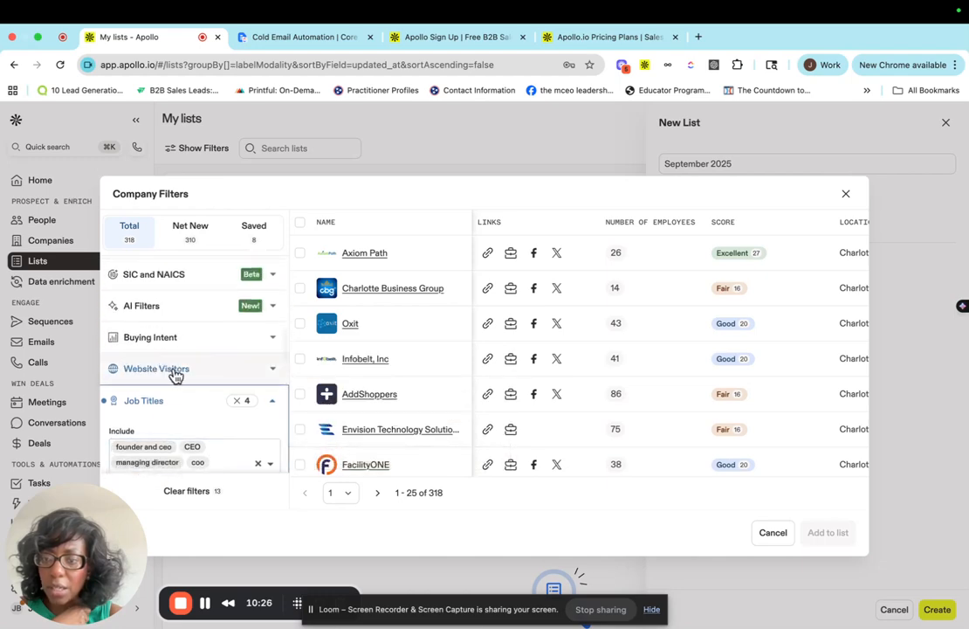
scroll(174, 373, "up", 4)
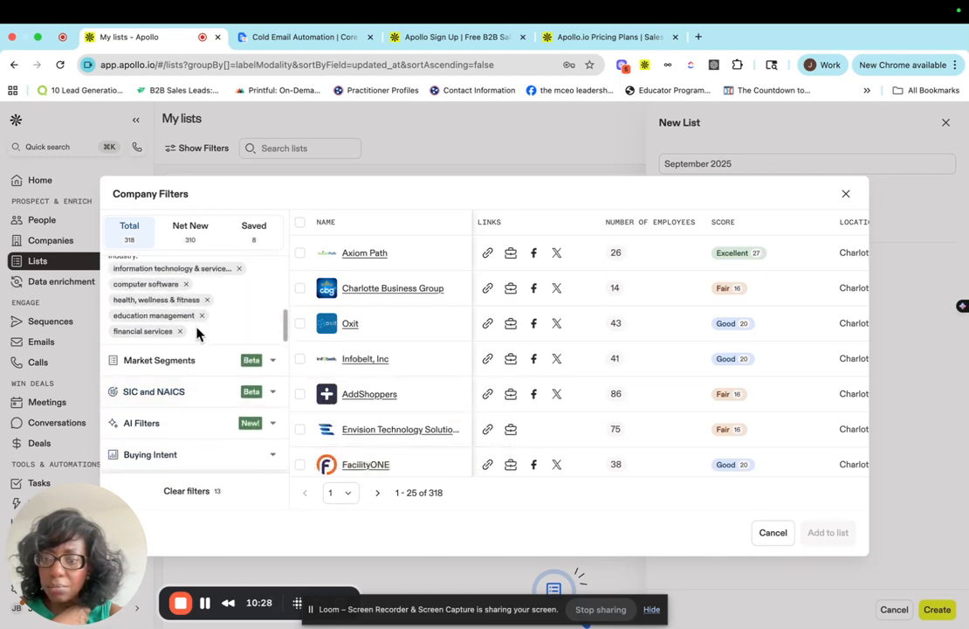
scroll(190, 372, "up", 4)
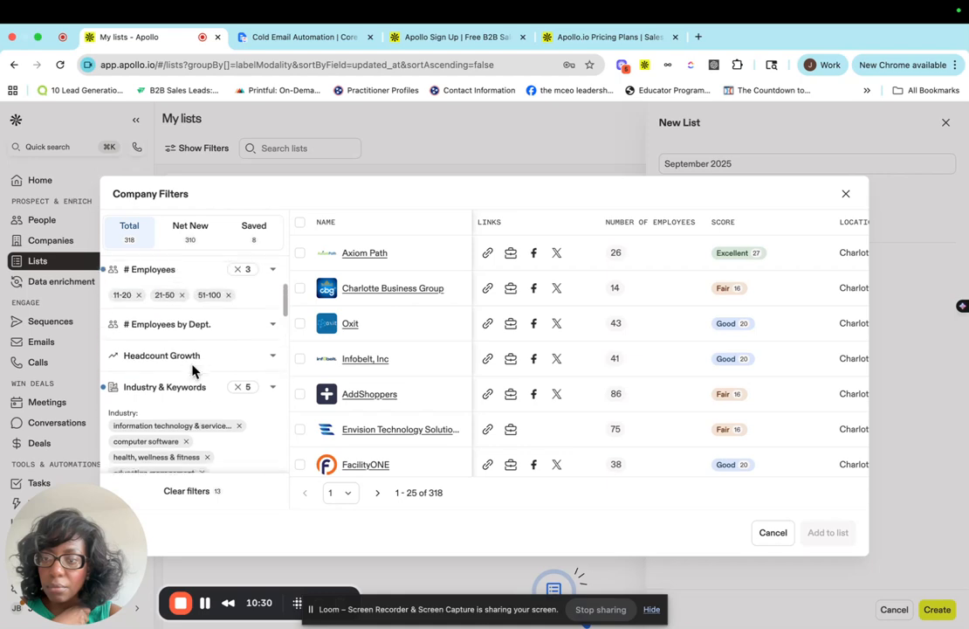
scroll(185, 349, "up", 1)
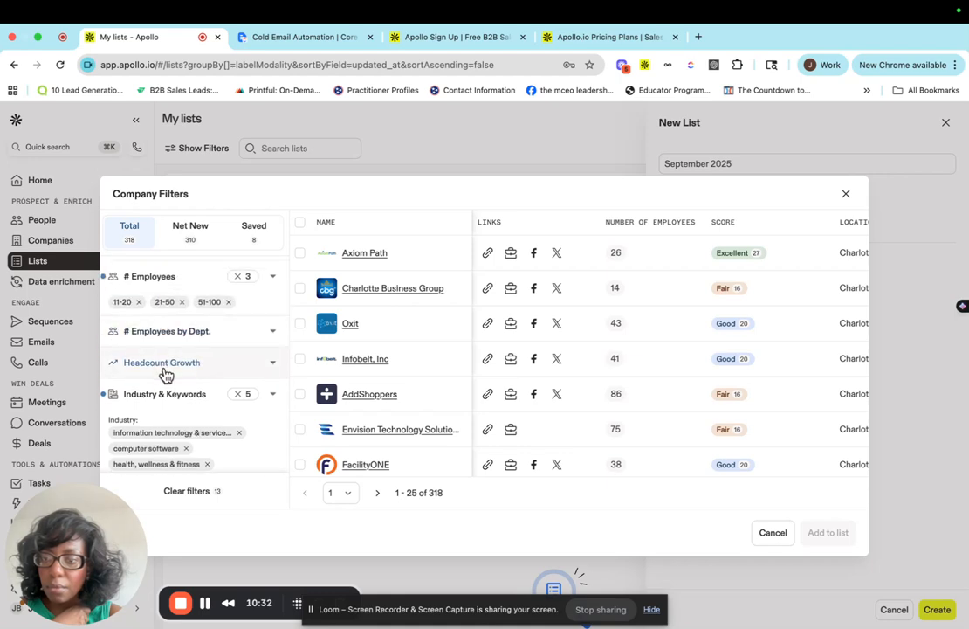
Open the Headcount Growth filter to review its growth range, timeframe and department options.
left_click(165, 364)
scroll(253, 384, "down", 3)
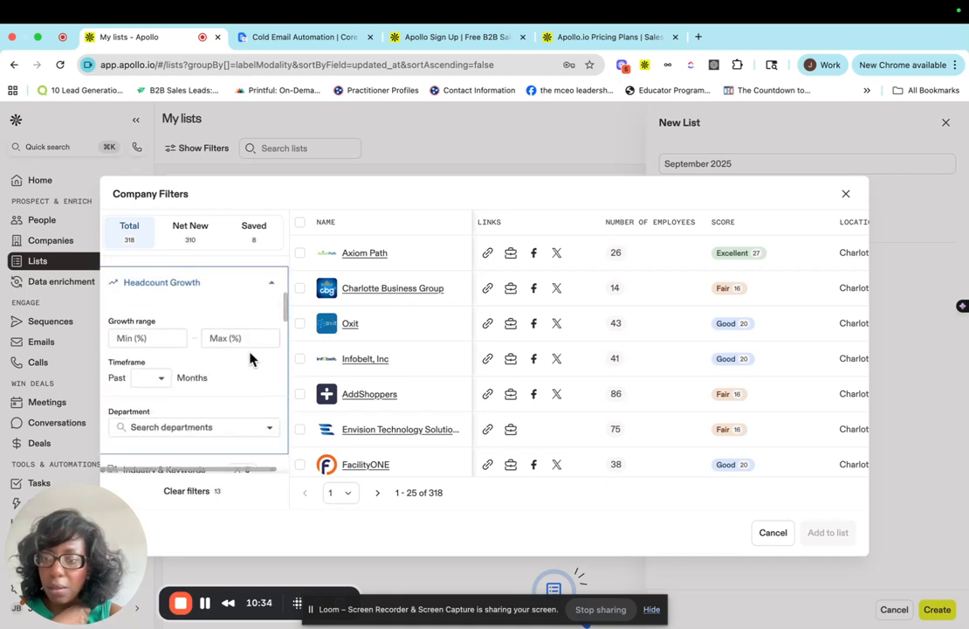
scroll(199, 381, "down", 3)
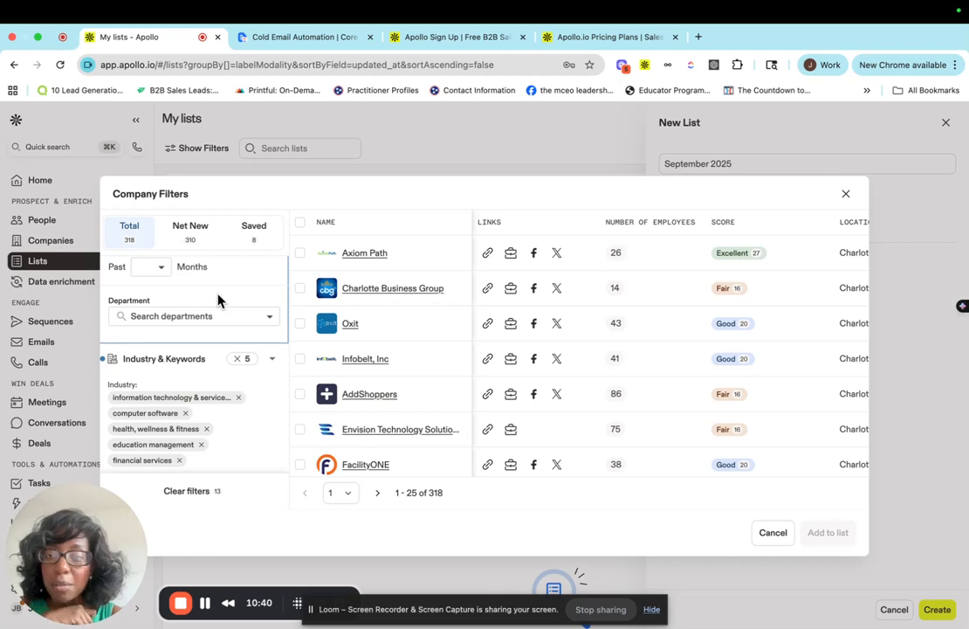
scroll(218, 297, "down", 3)
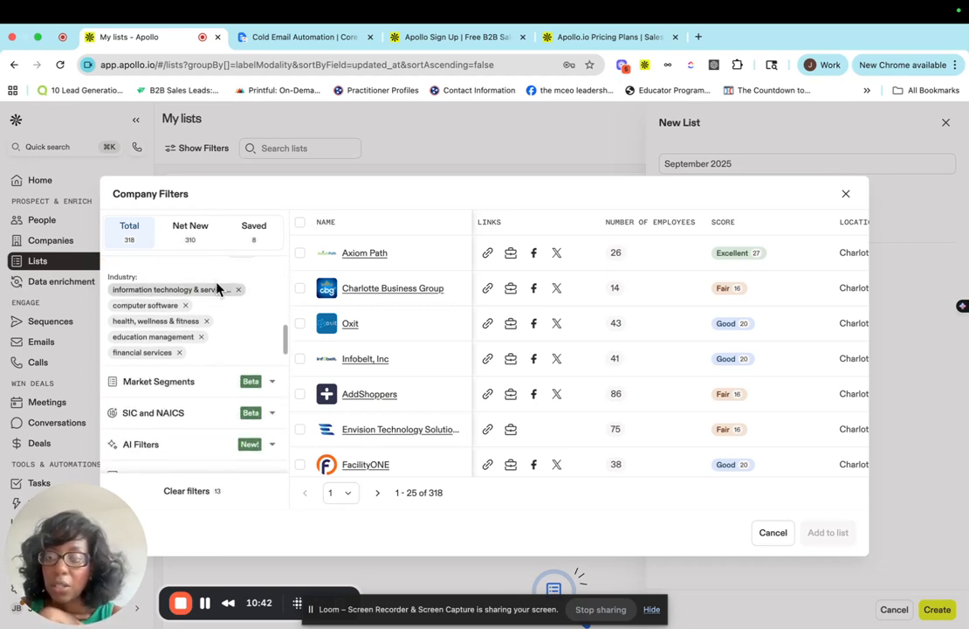
left_click(179, 393)
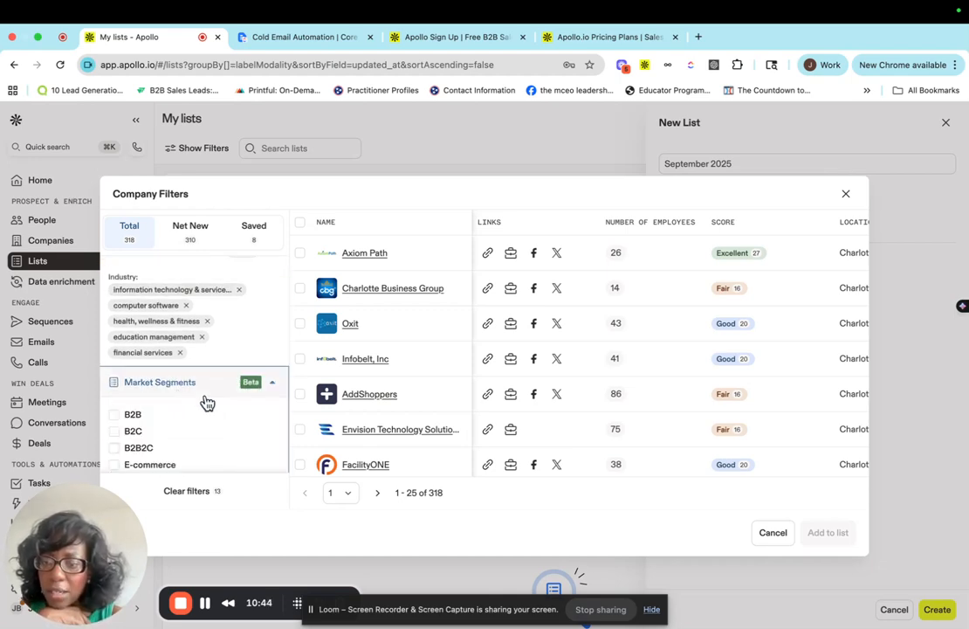
scroll(212, 409, "down", 1)
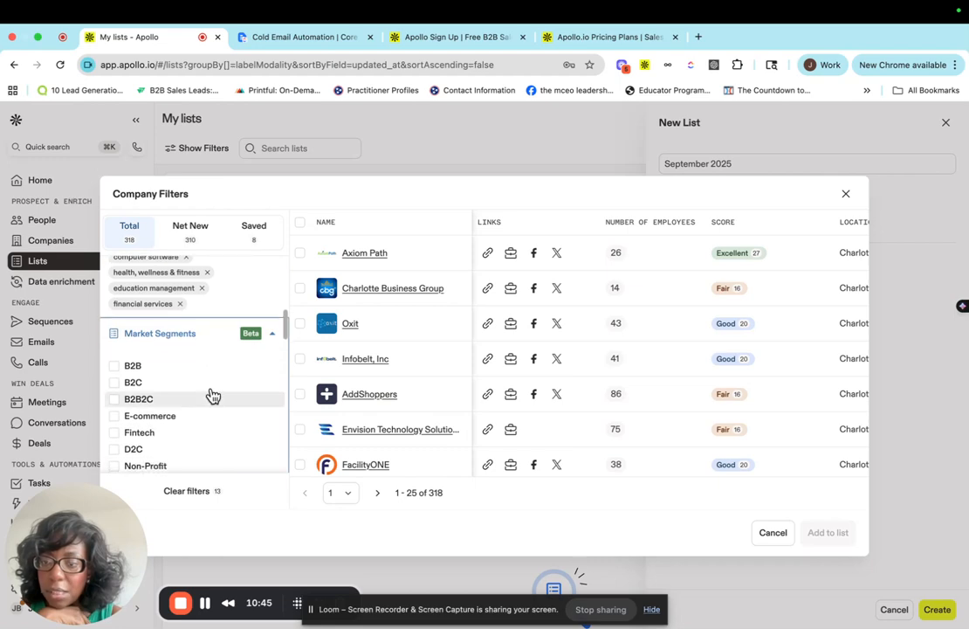
left_click(114, 367)
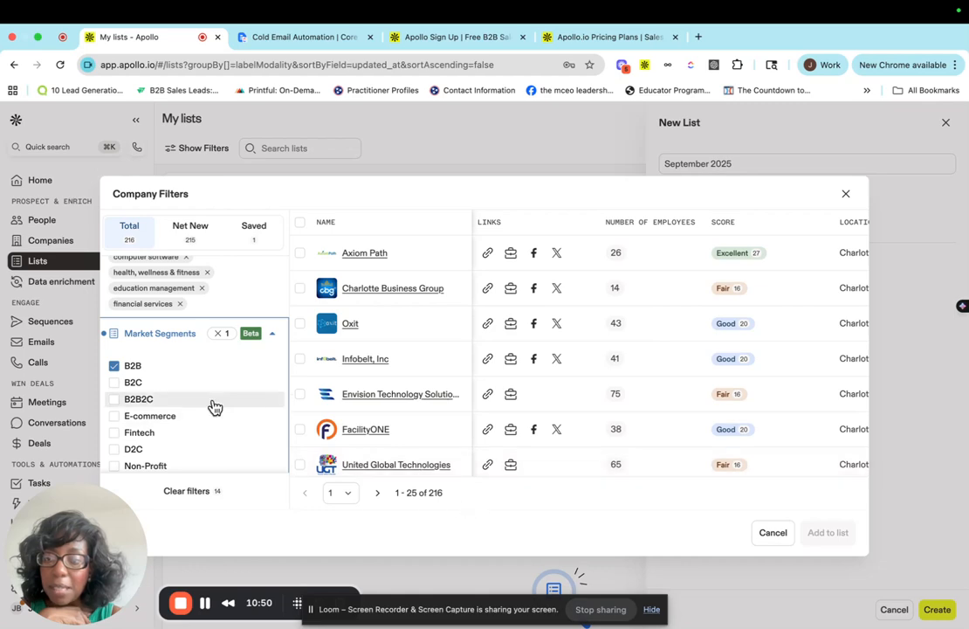
scroll(212, 397, "down", 1)
left_click(115, 384)
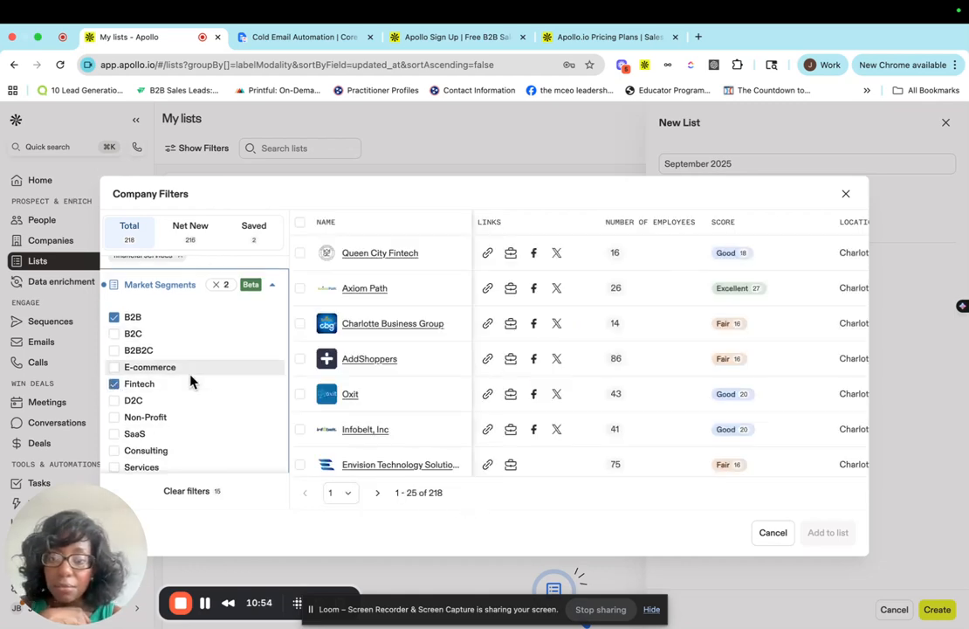
scroll(123, 394, "down", 1)
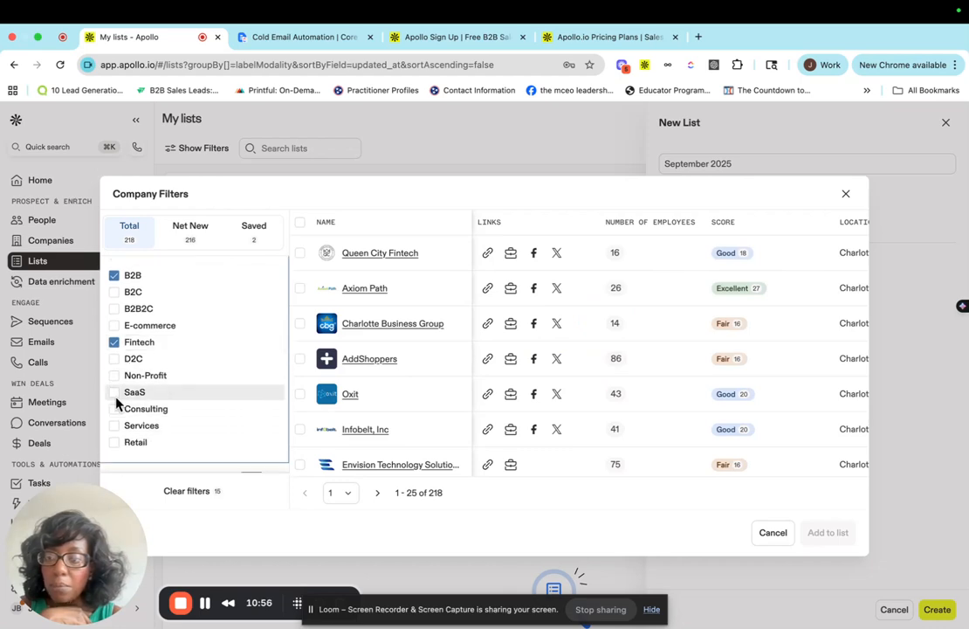
left_click(114, 393)
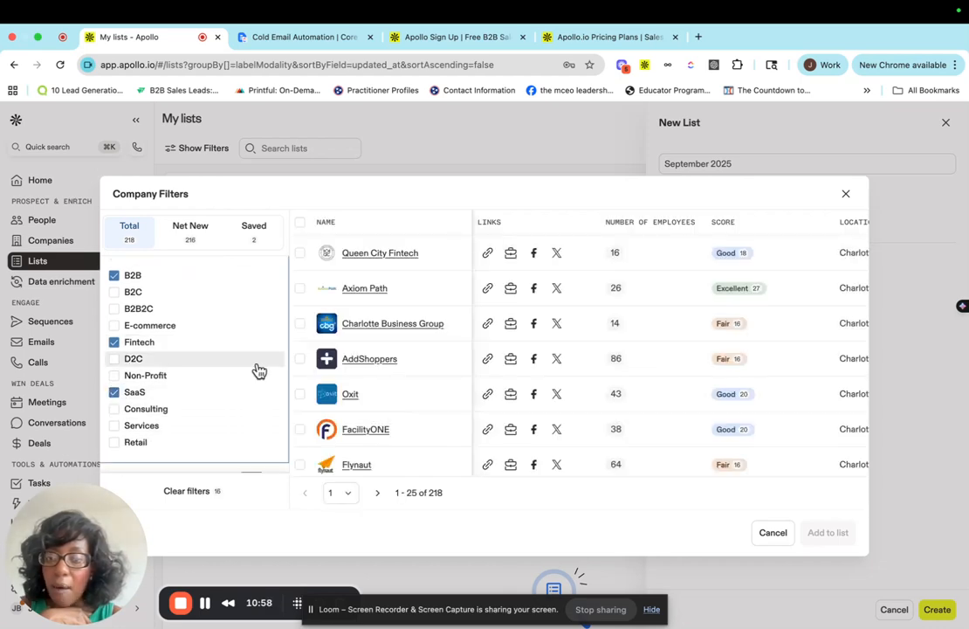
left_click(114, 411)
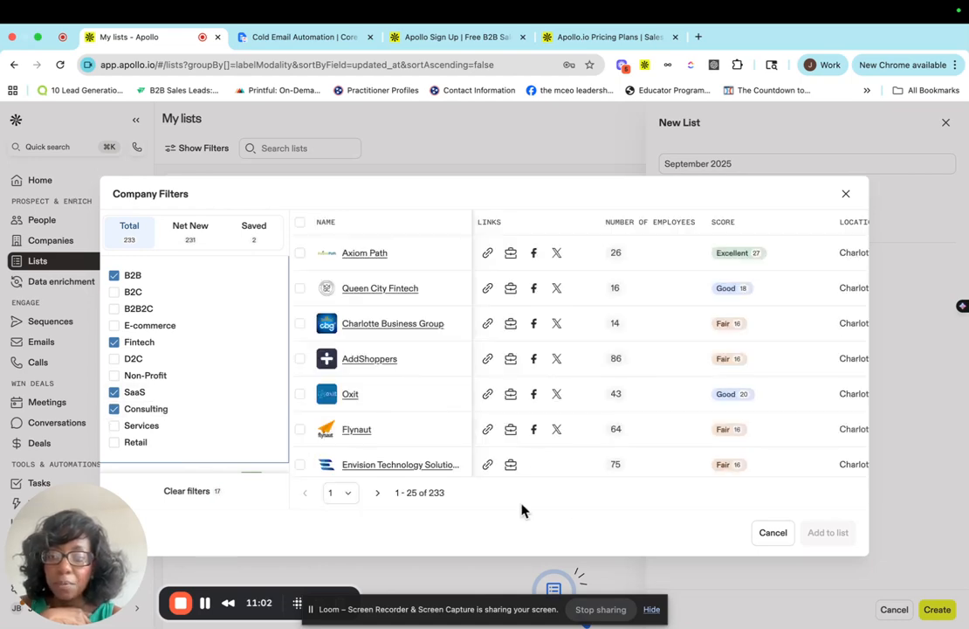
left_click(114, 409)
left_click(114, 392)
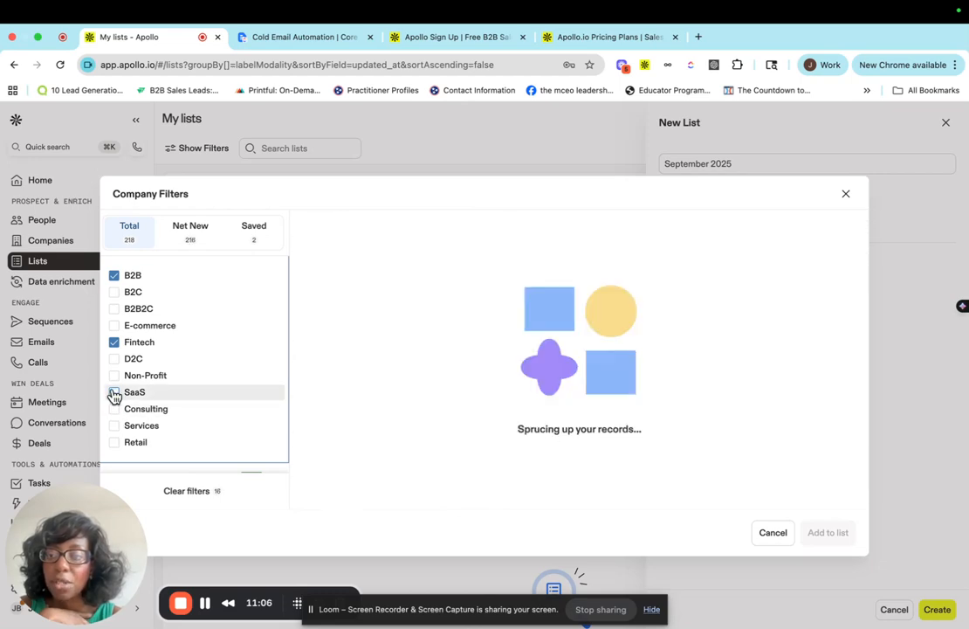
left_click(114, 343)
left_click(114, 276)
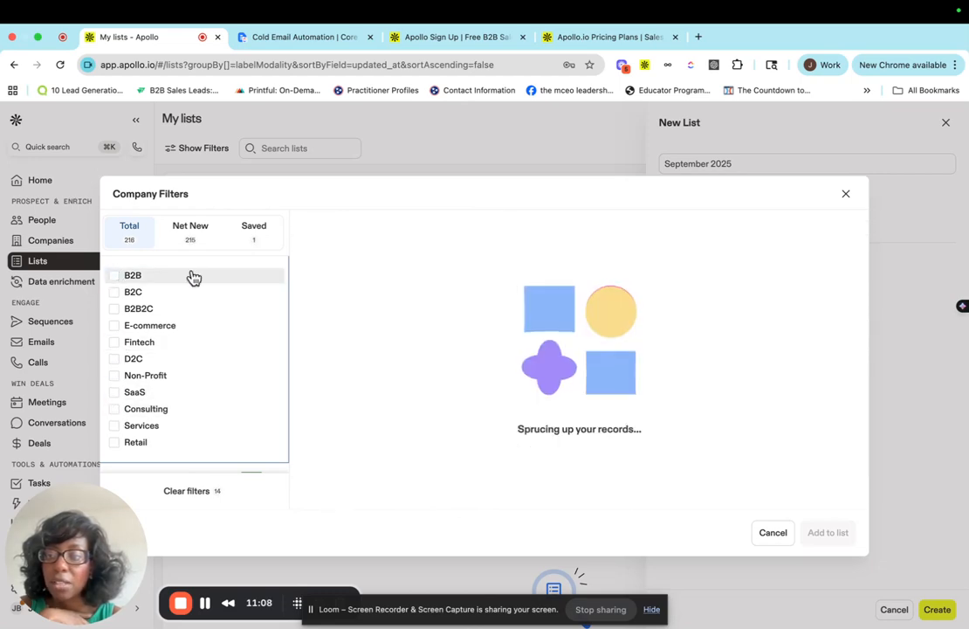
Remove coo from the included job titles.
scroll(260, 302, "up", 10)
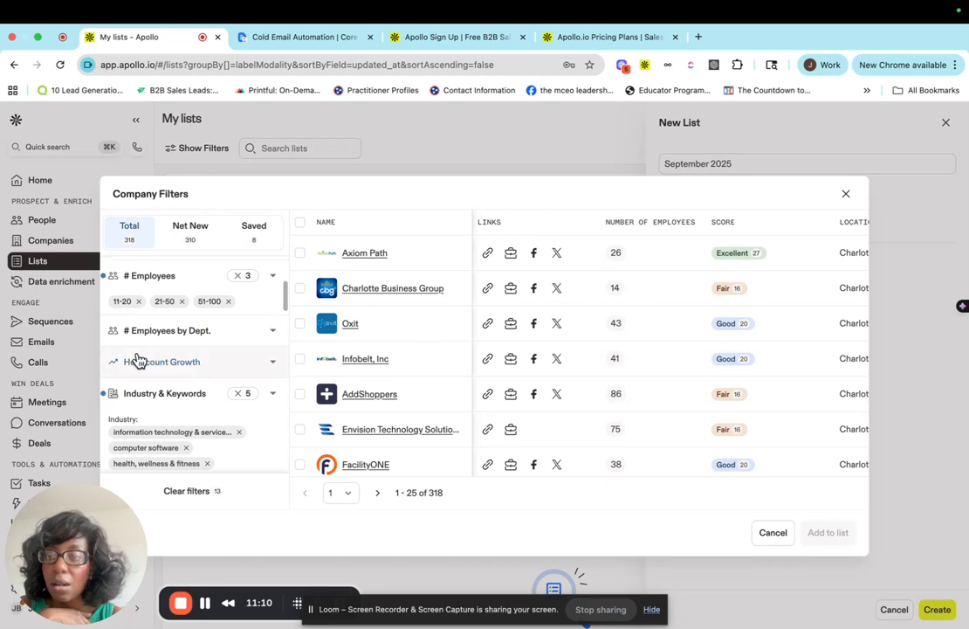
scroll(210, 338, "down", 10)
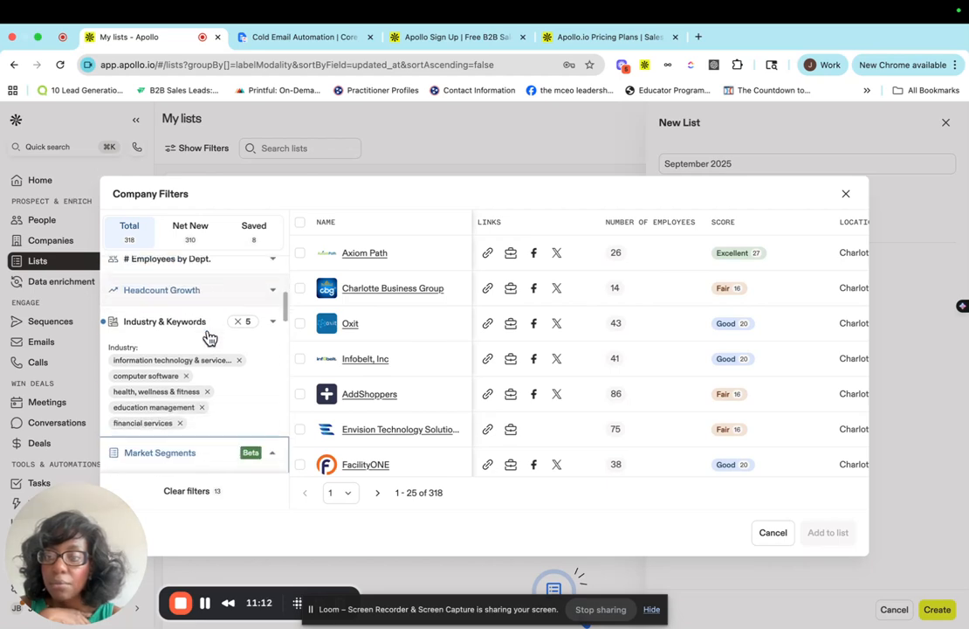
scroll(210, 338, "down", 1)
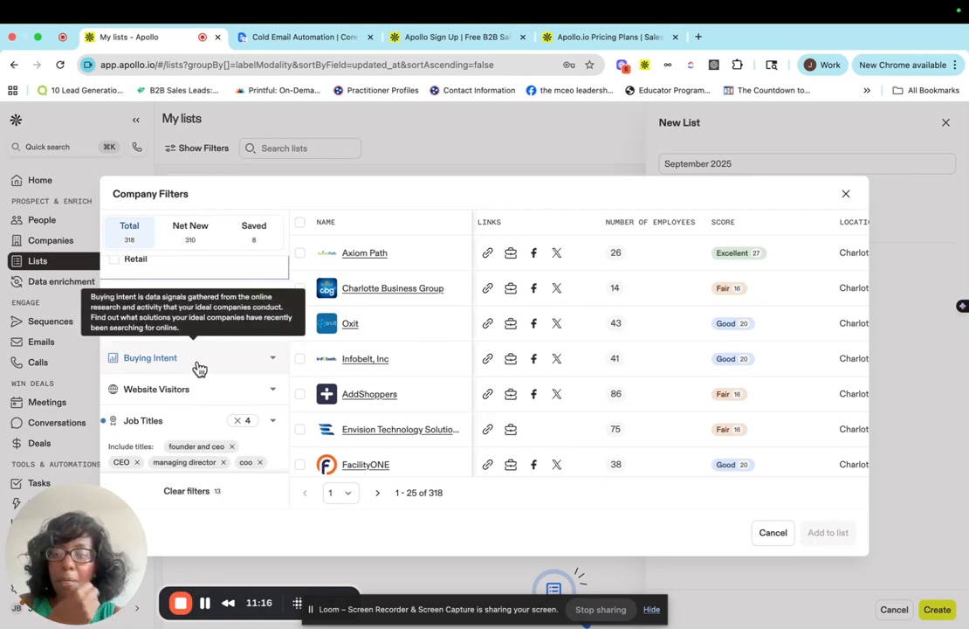
scroll(172, 396, "down", 2)
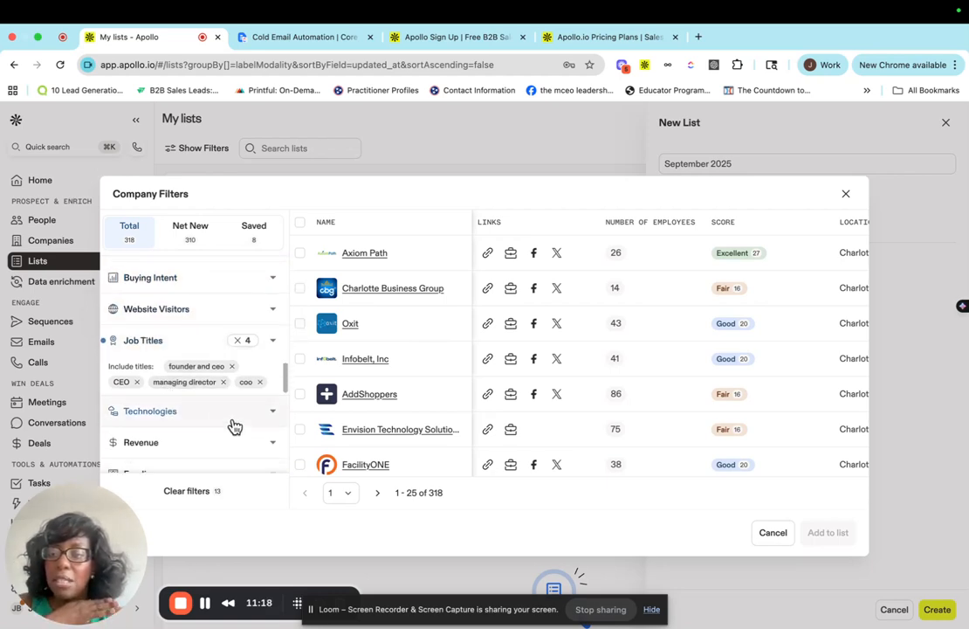
left_click(260, 382)
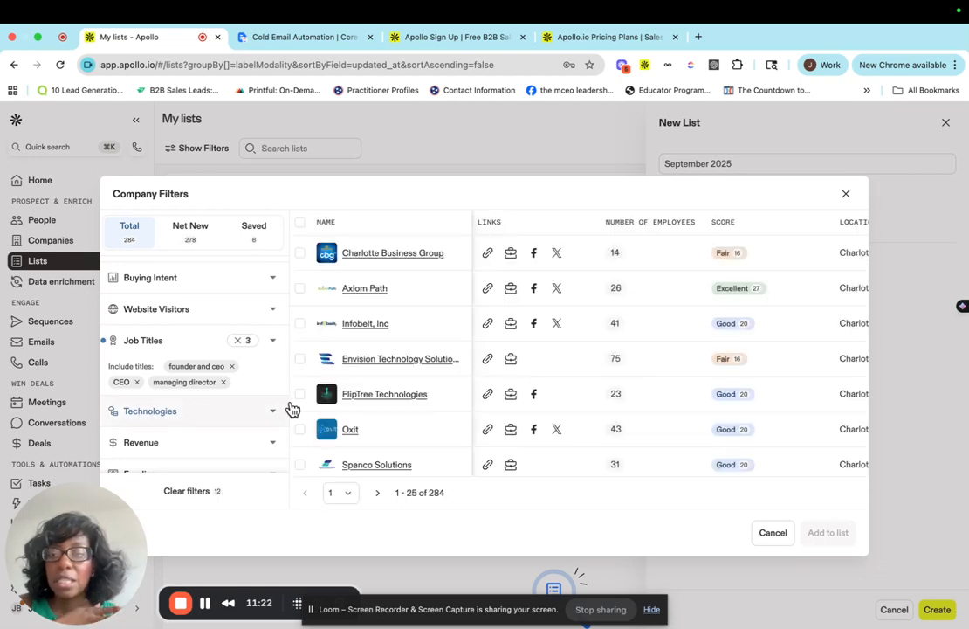
Scroll through the filtered company results to review them.
scroll(446, 441, "down", 10)
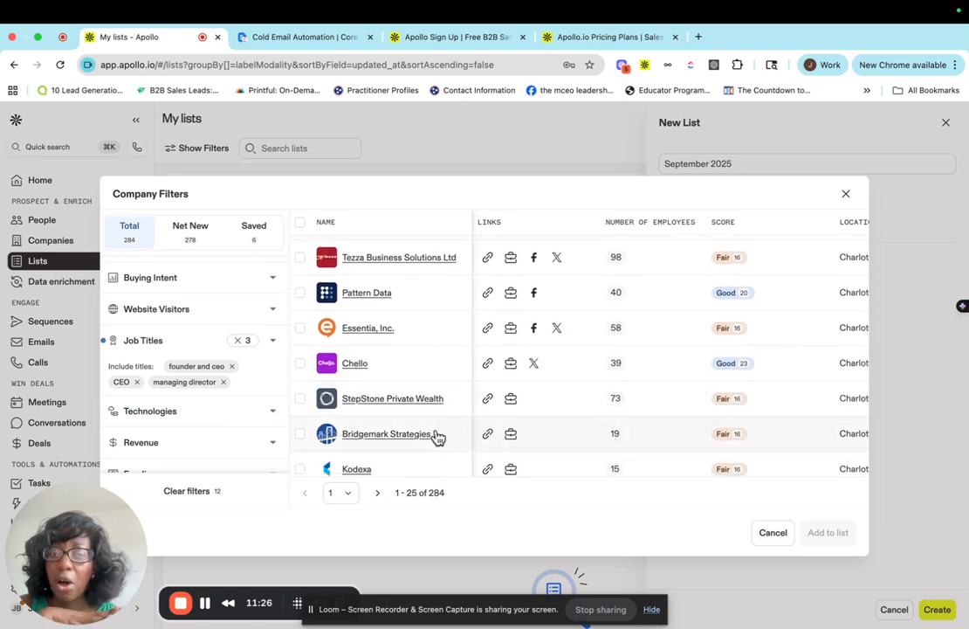
scroll(483, 457, "down", 1)
scroll(480, 463, "up", 9)
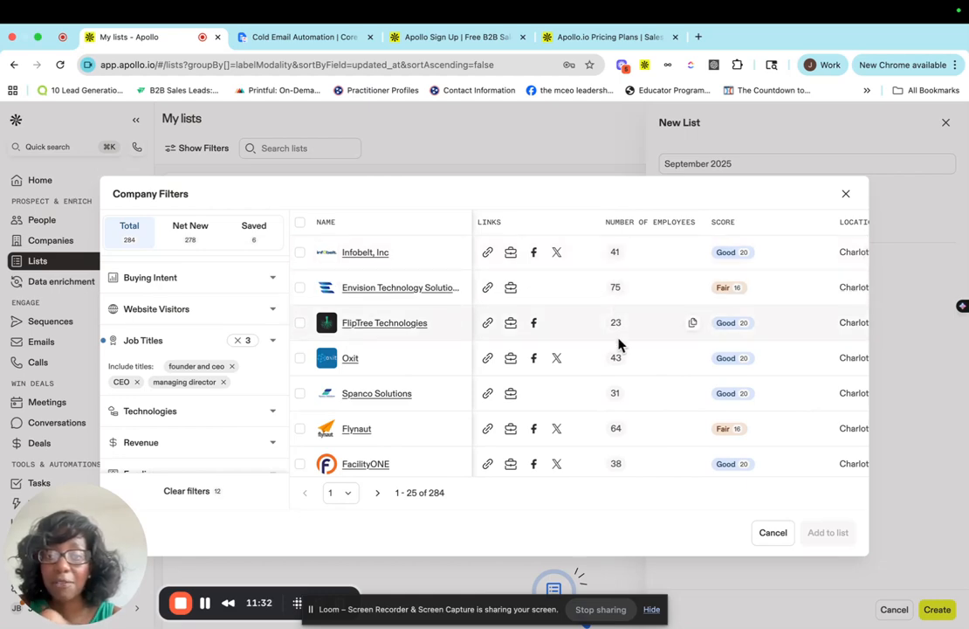
scroll(623, 397, "down", 3)
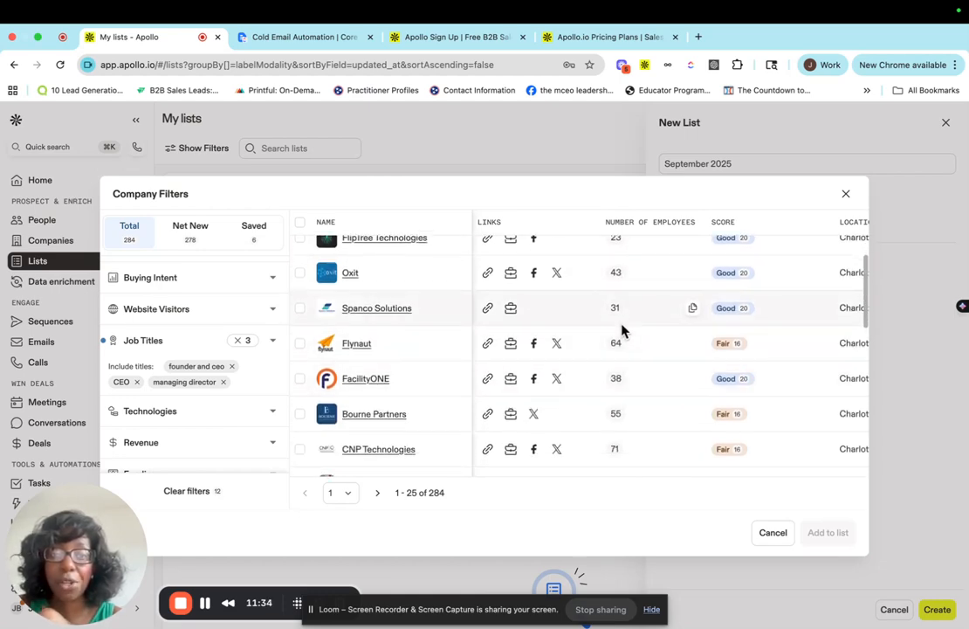
scroll(627, 418, "down", 5)
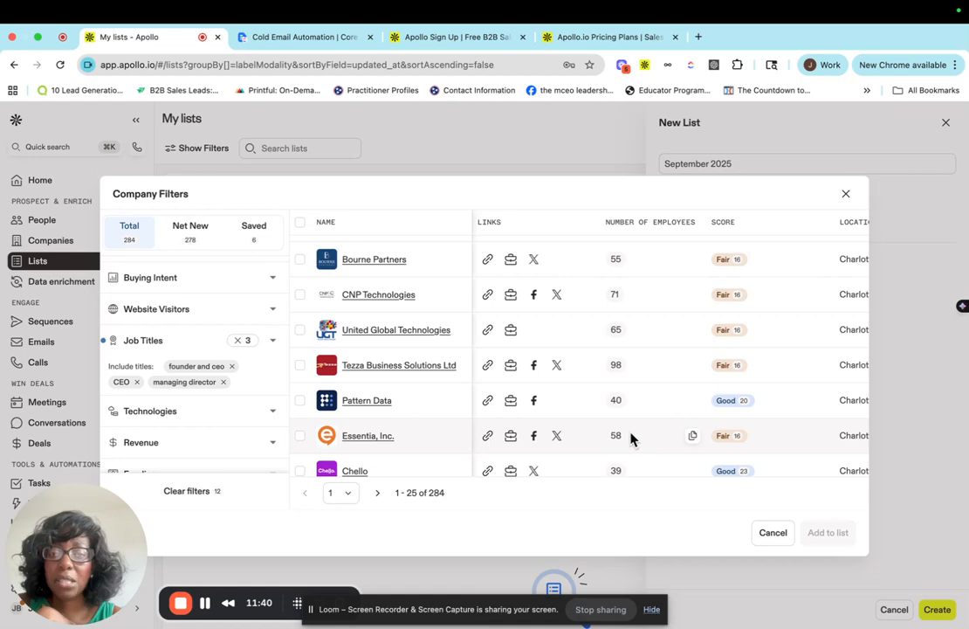
scroll(630, 437, "down", 5)
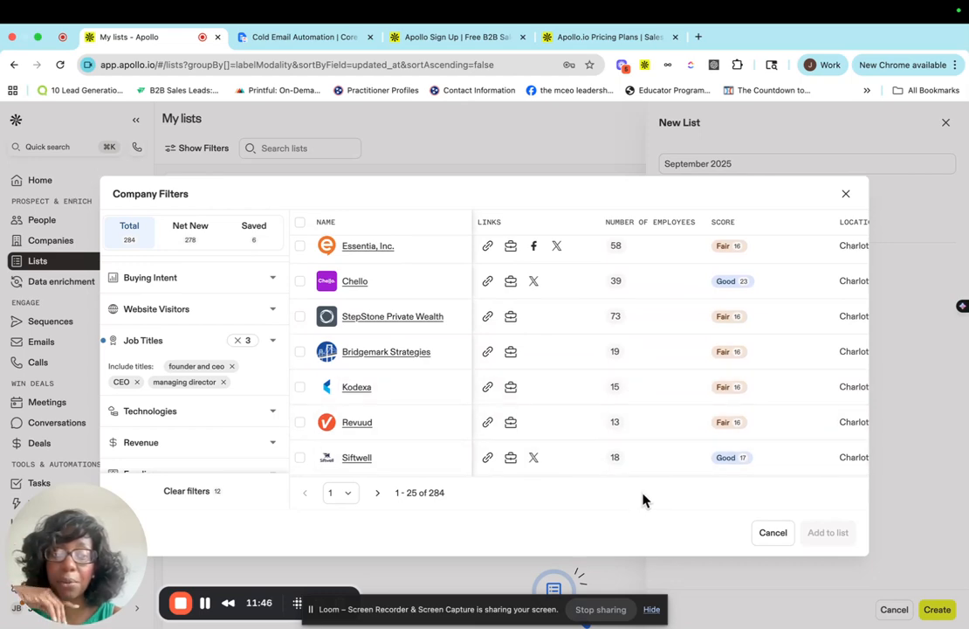
scroll(582, 430, "down", 4)
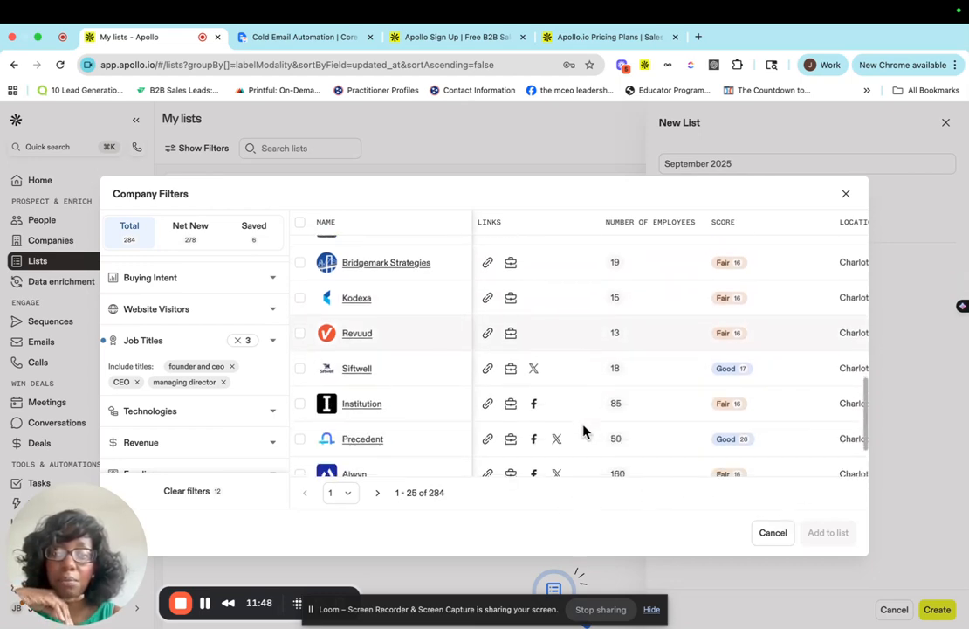
Try the Sequence filter with In Any Sequence, then clear that selection.
scroll(162, 439, "down", 10)
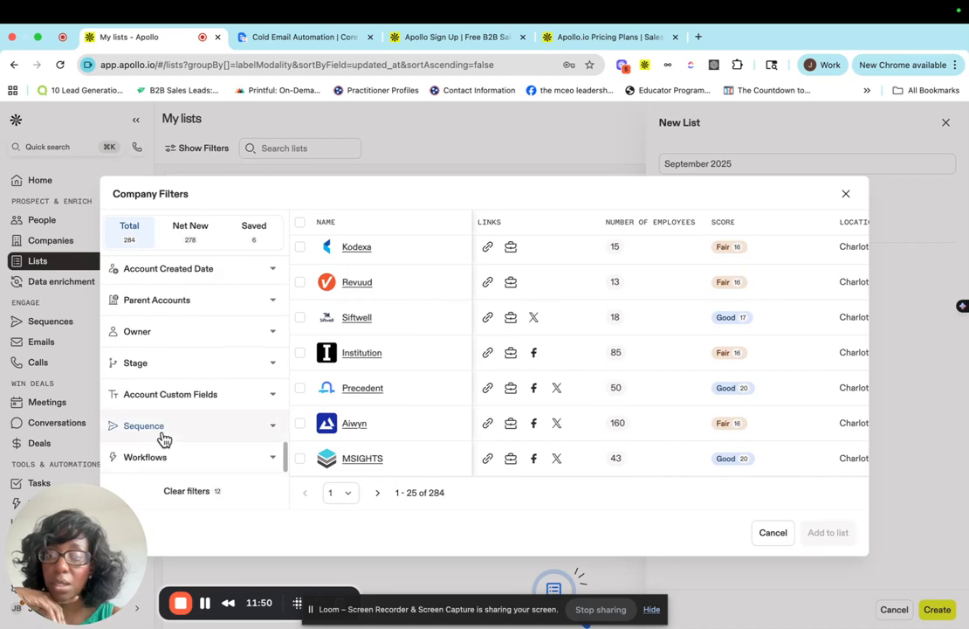
left_click(137, 430)
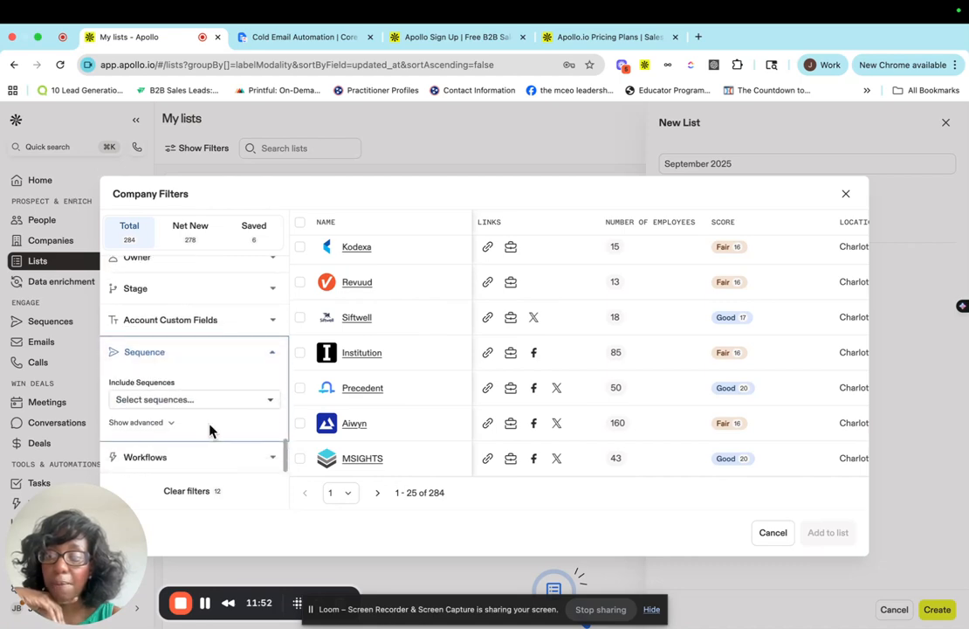
left_click(191, 402)
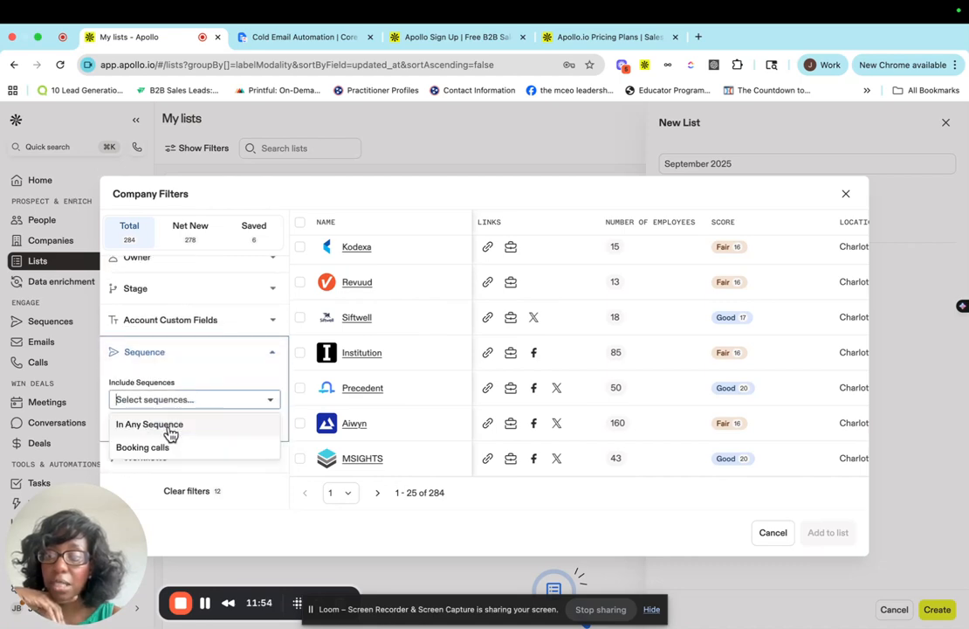
left_click(157, 424)
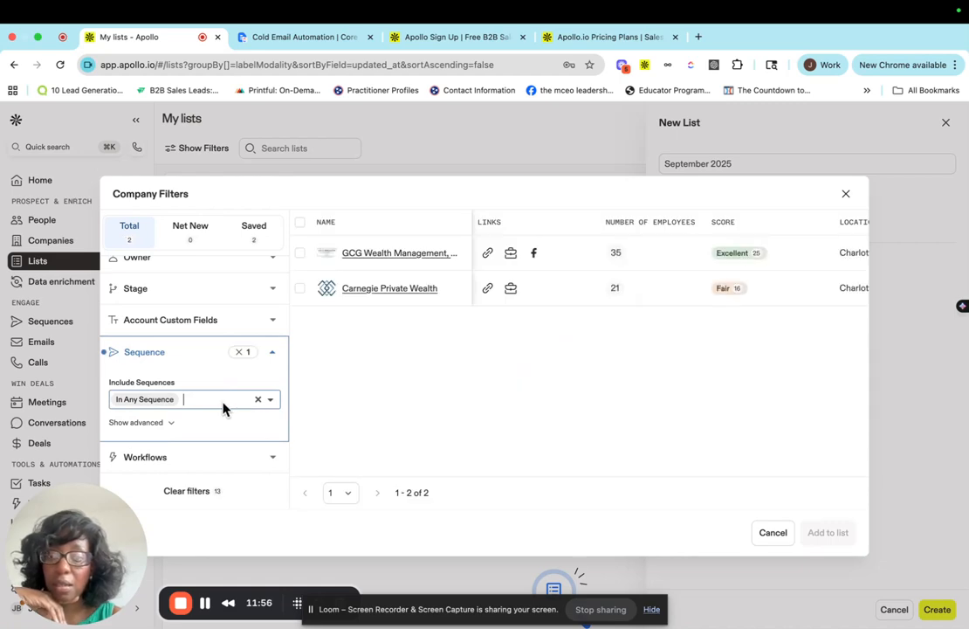
left_click(222, 408)
left_click(258, 399)
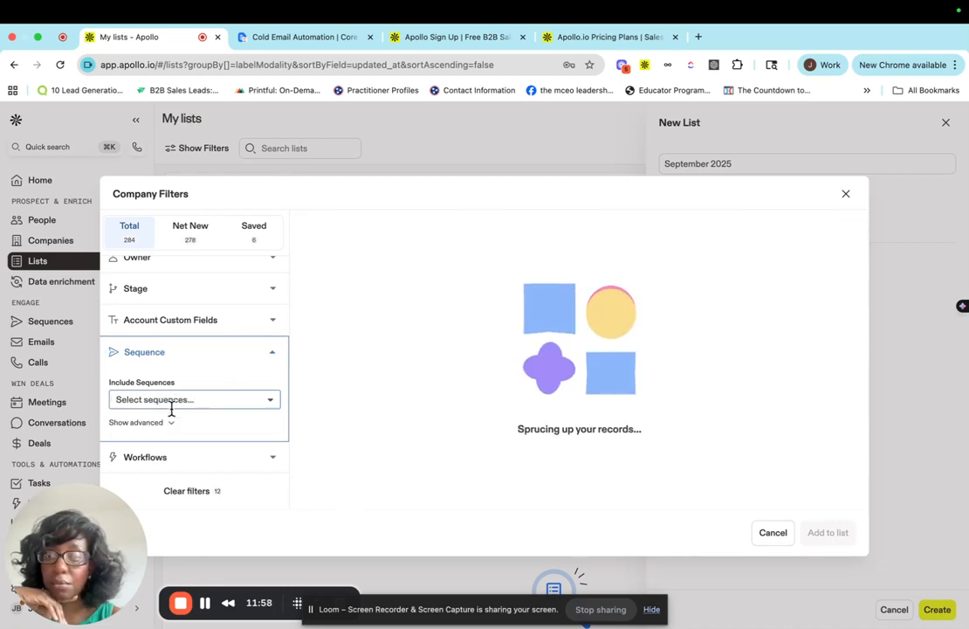
Open the Lookalikes and Company filters to review their options.
scroll(201, 392, "up", 3)
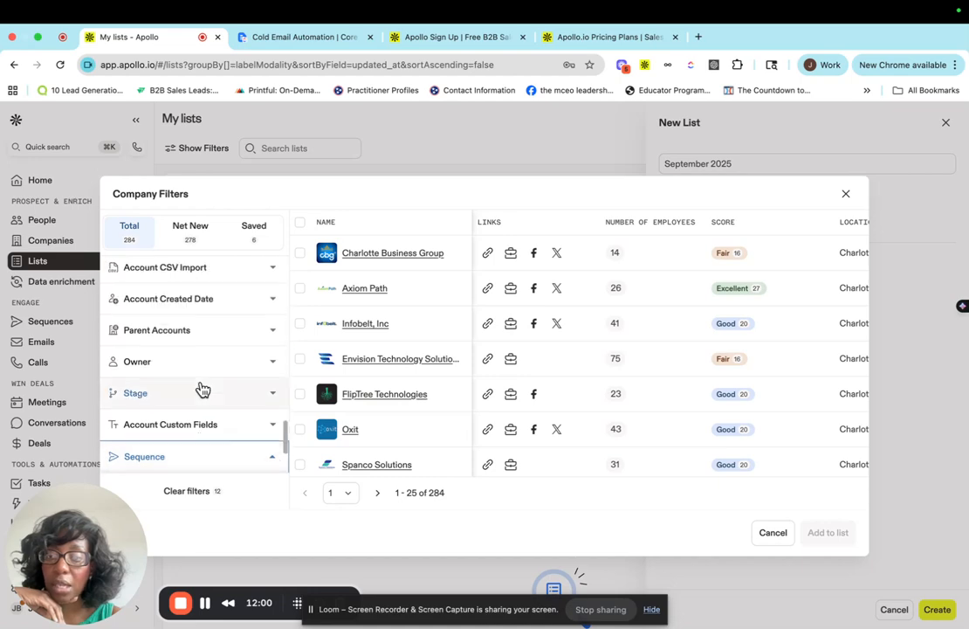
scroll(208, 370, "up", 5)
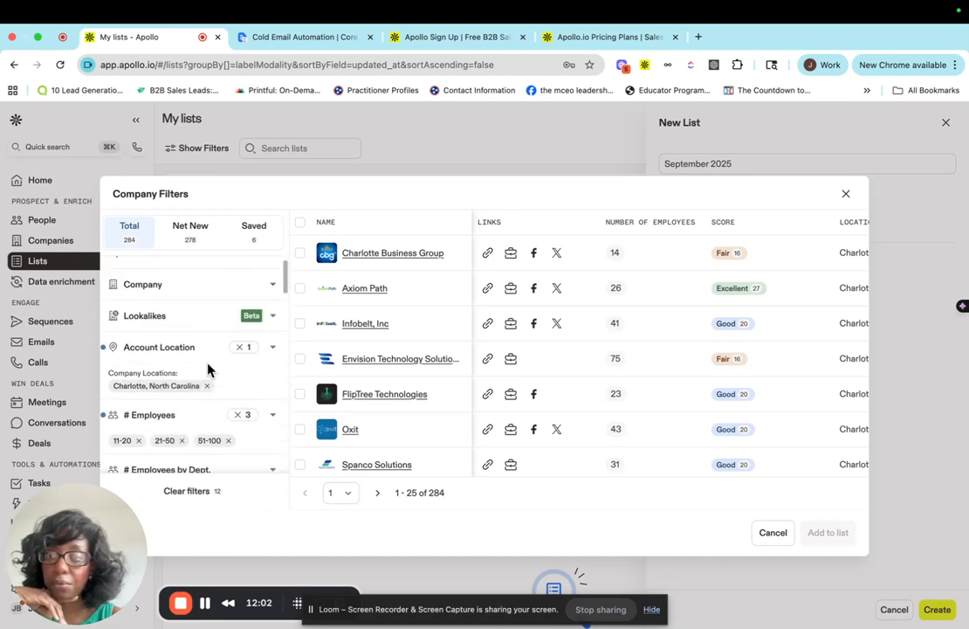
left_click(185, 318)
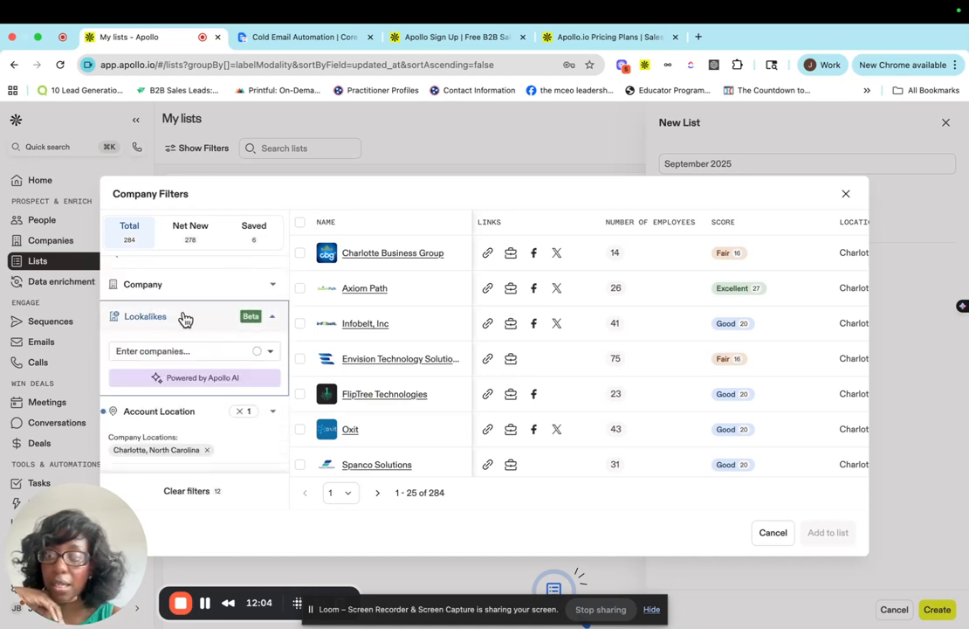
scroll(202, 310, "up", 2)
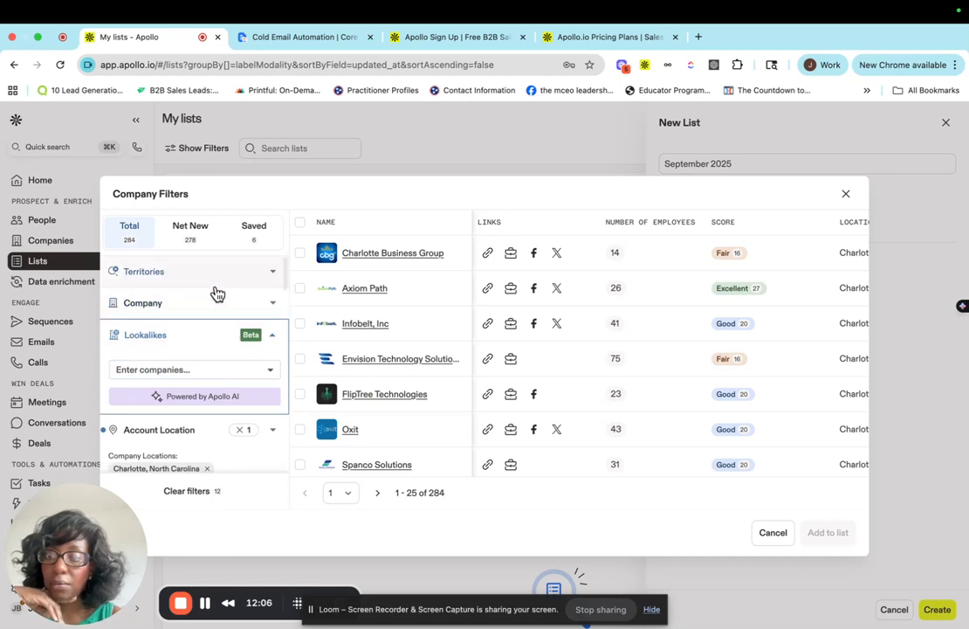
left_click(219, 302)
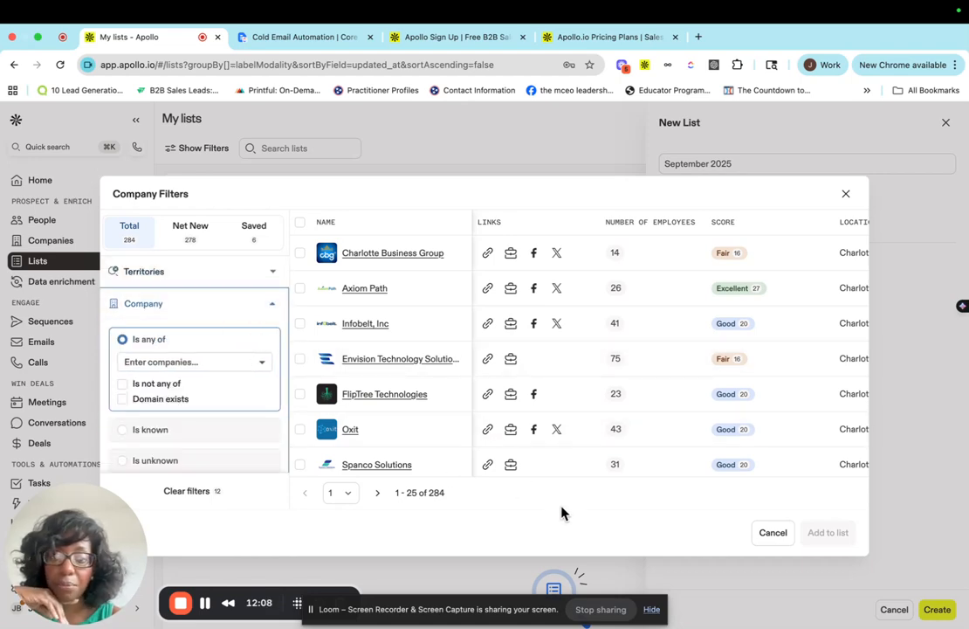
Select all filtered companies in the results, not just the first page.
left_click(300, 223)
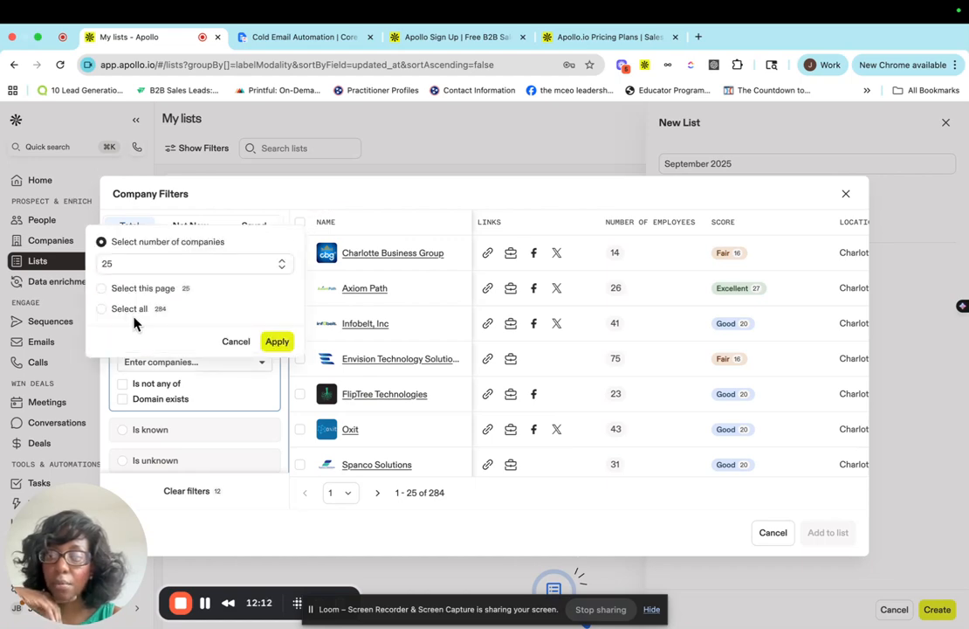
left_click(102, 309)
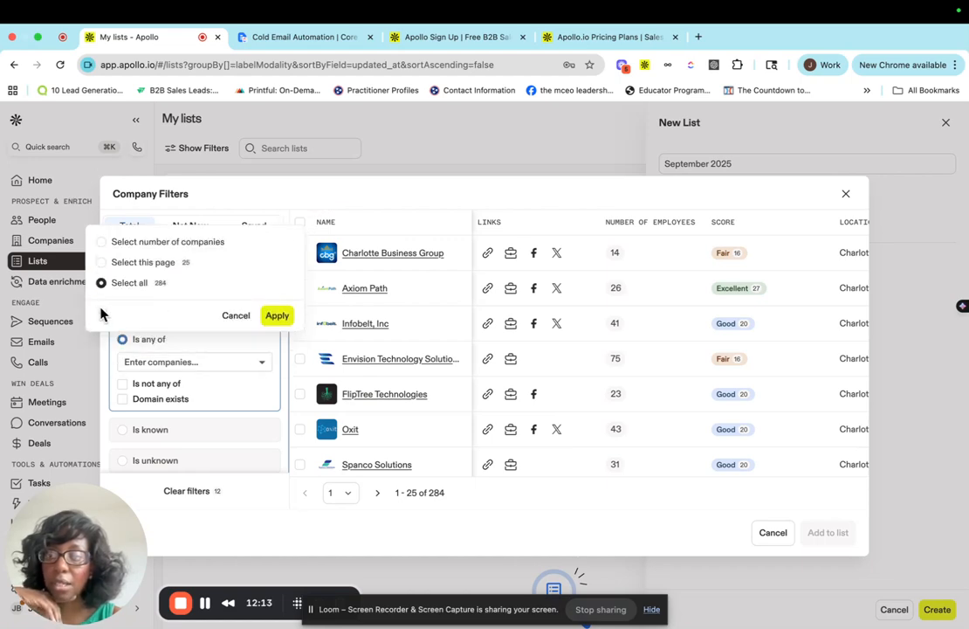
left_click(278, 316)
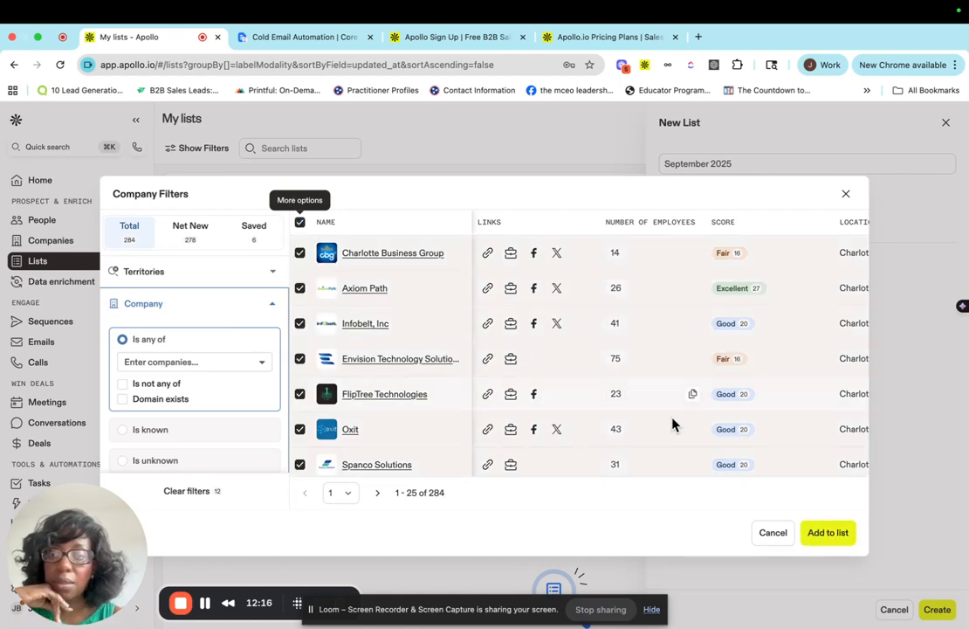
Add the selected companies to the list and create the September 2025 list.
left_click(830, 535)
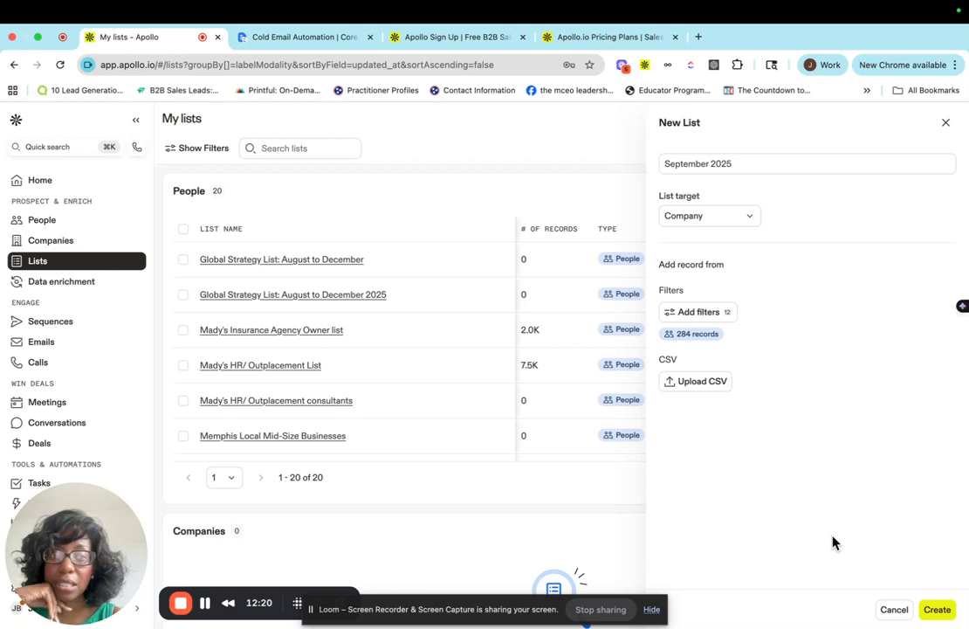
left_click(936, 612)
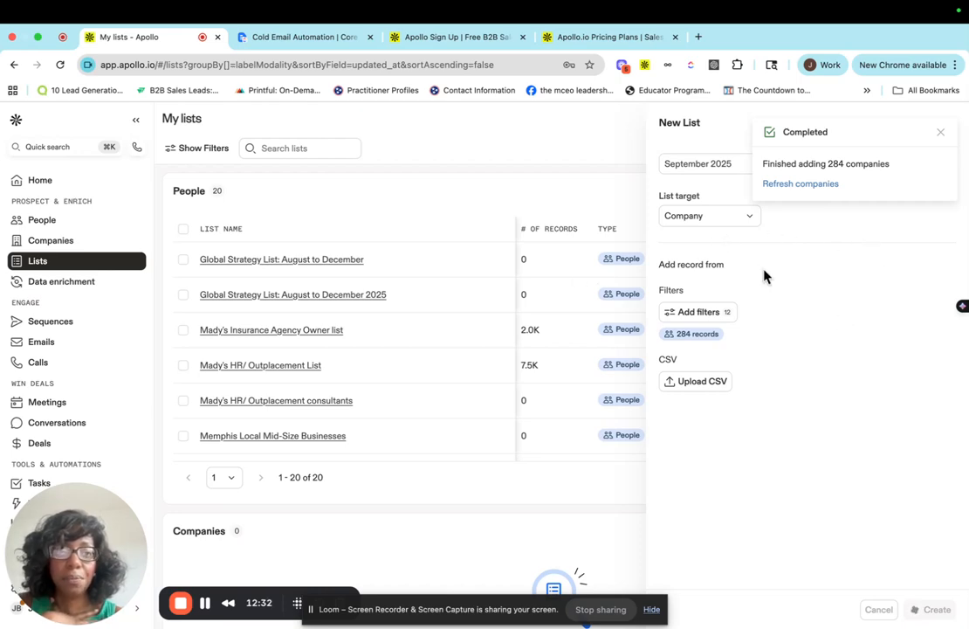
Close the new-list panel and scroll through the saved lists to locate the new company list.
left_click(940, 138)
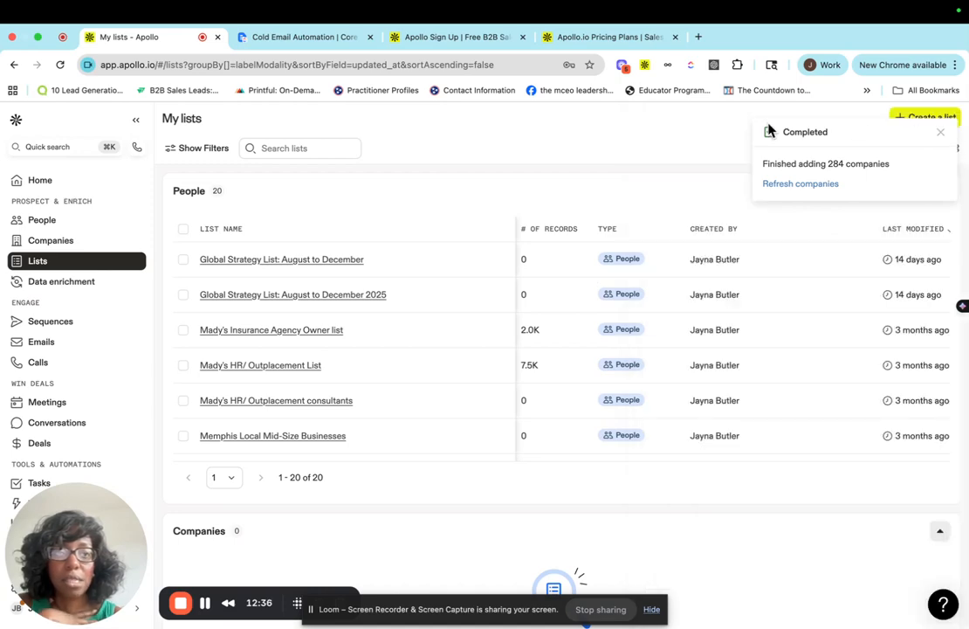
scroll(329, 365, "down", 1)
scroll(329, 364, "down", 8)
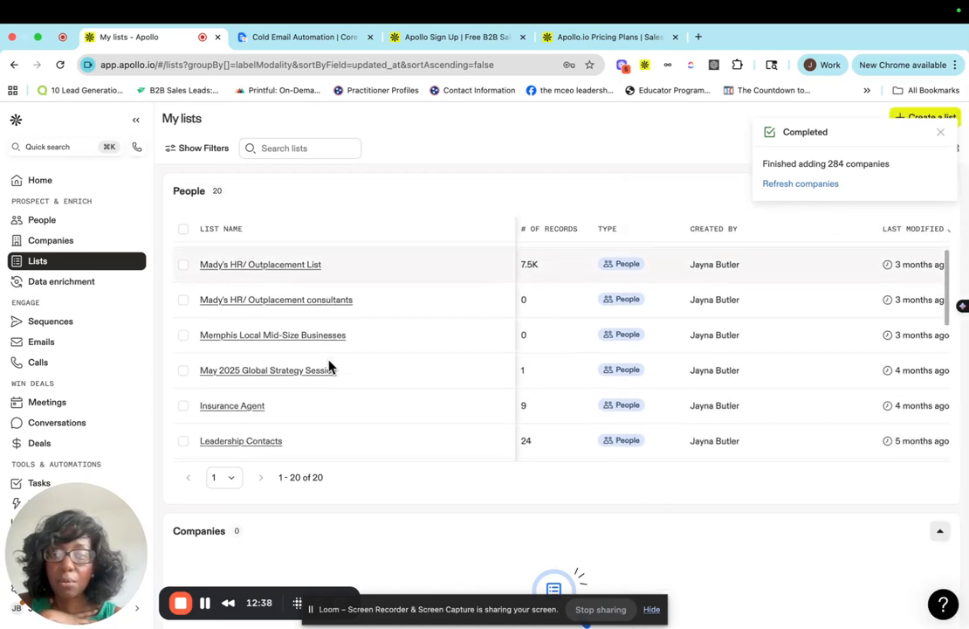
scroll(329, 365, "down", 2)
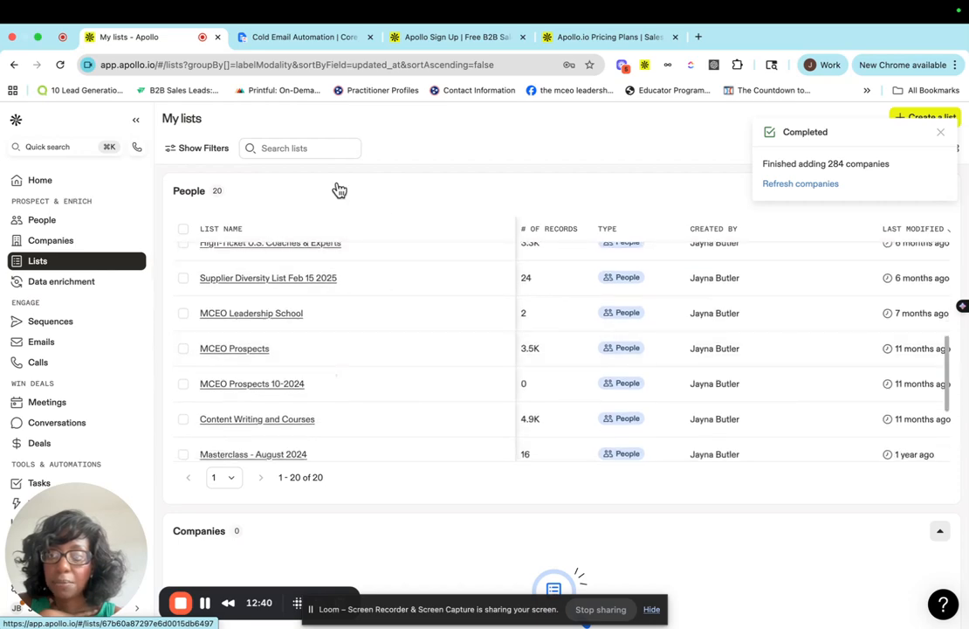
left_click(62, 262)
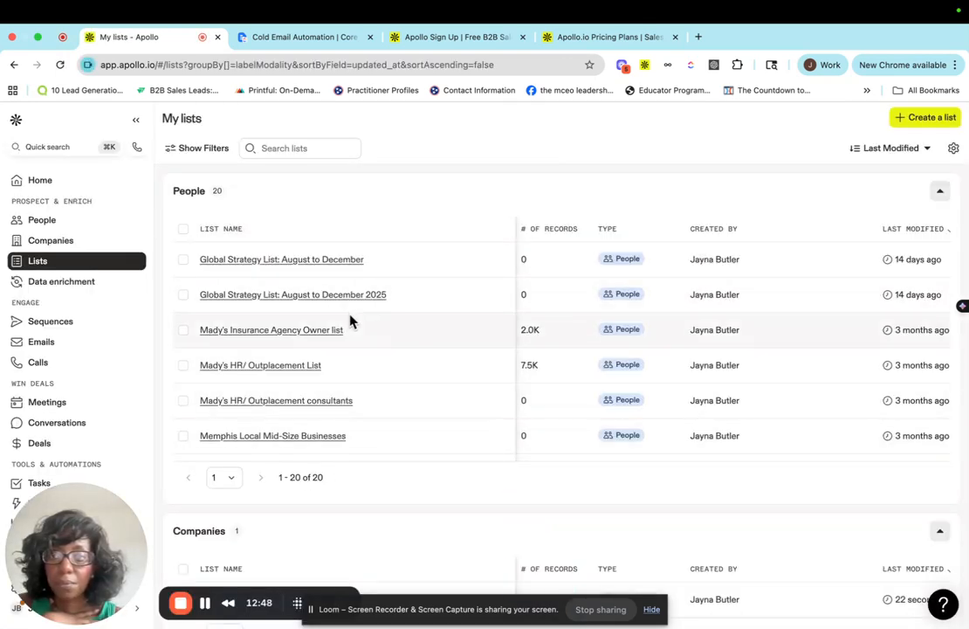
scroll(350, 321, "down", 10)
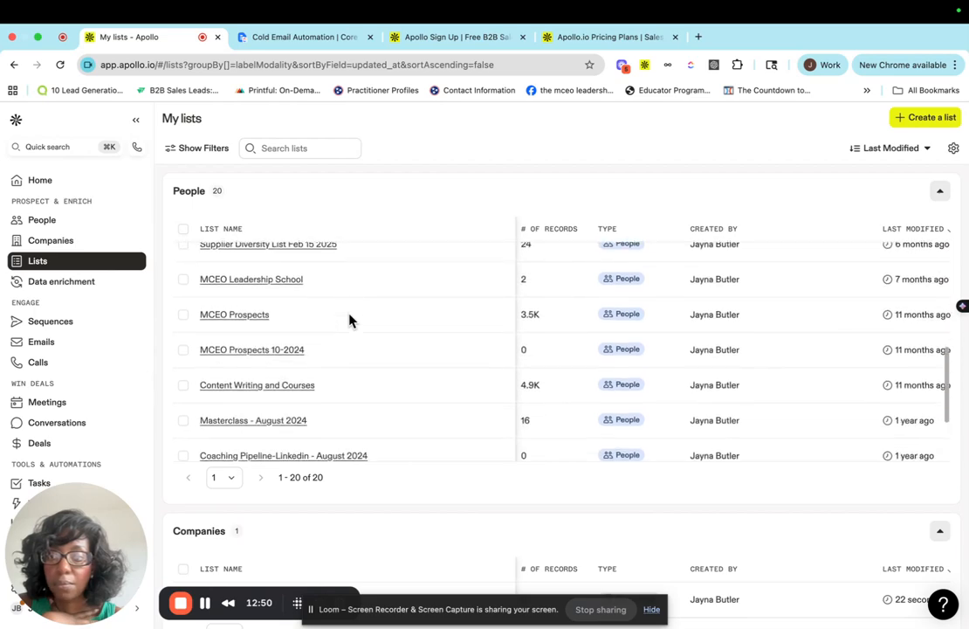
scroll(262, 393, "down", 3)
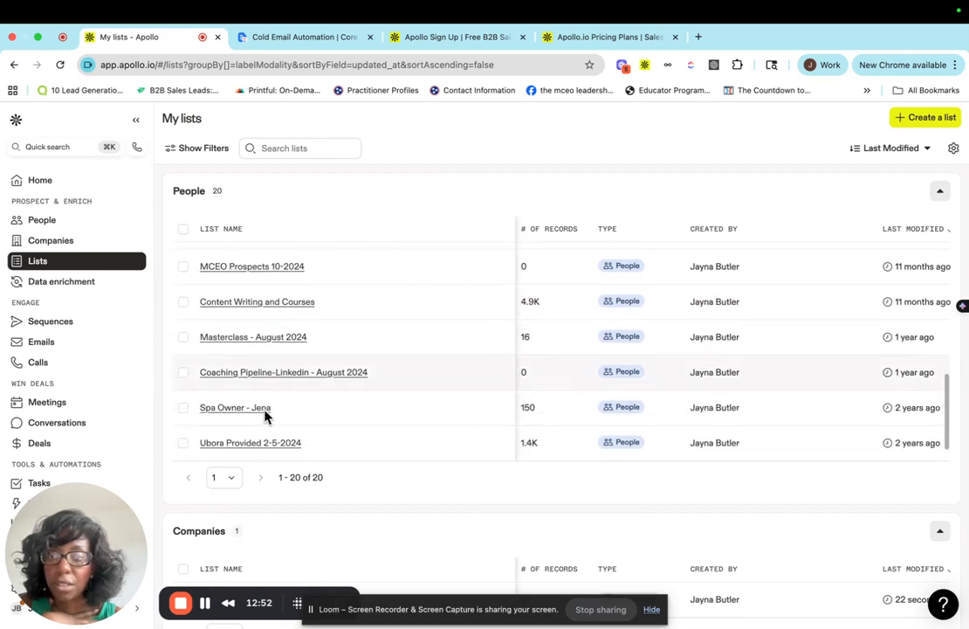
scroll(265, 416, "down", 2)
scroll(331, 355, "up", 10)
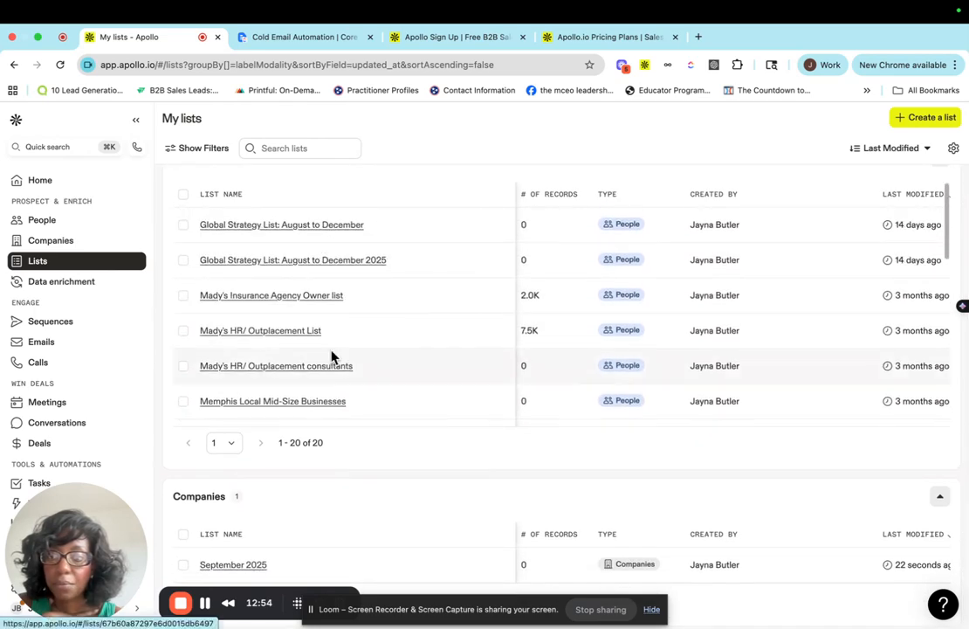
scroll(331, 356, "up", 2)
Search the lists for September and open the September 2025 company list.
left_click(280, 148)
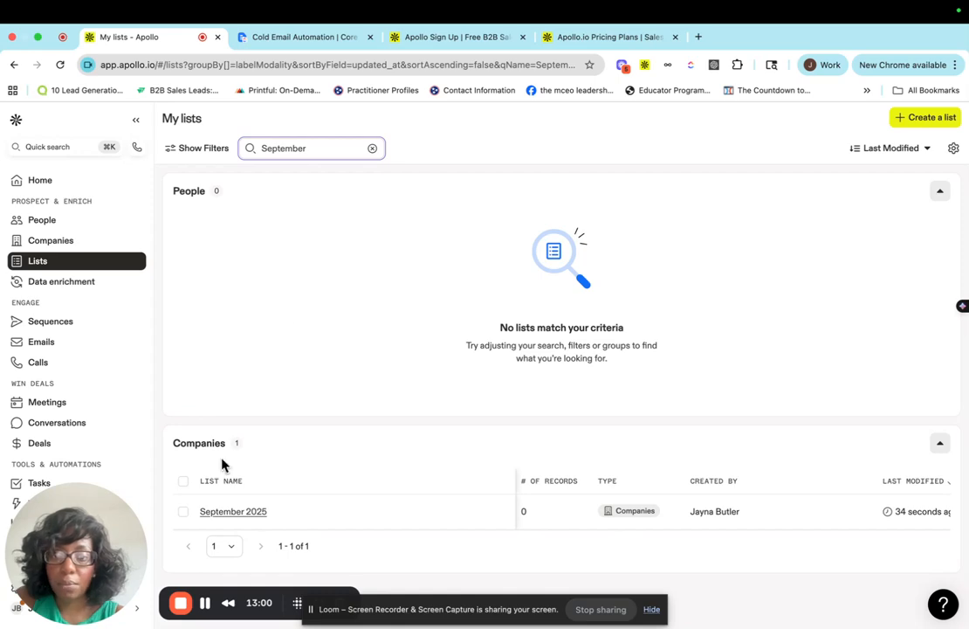
left_click(223, 515)
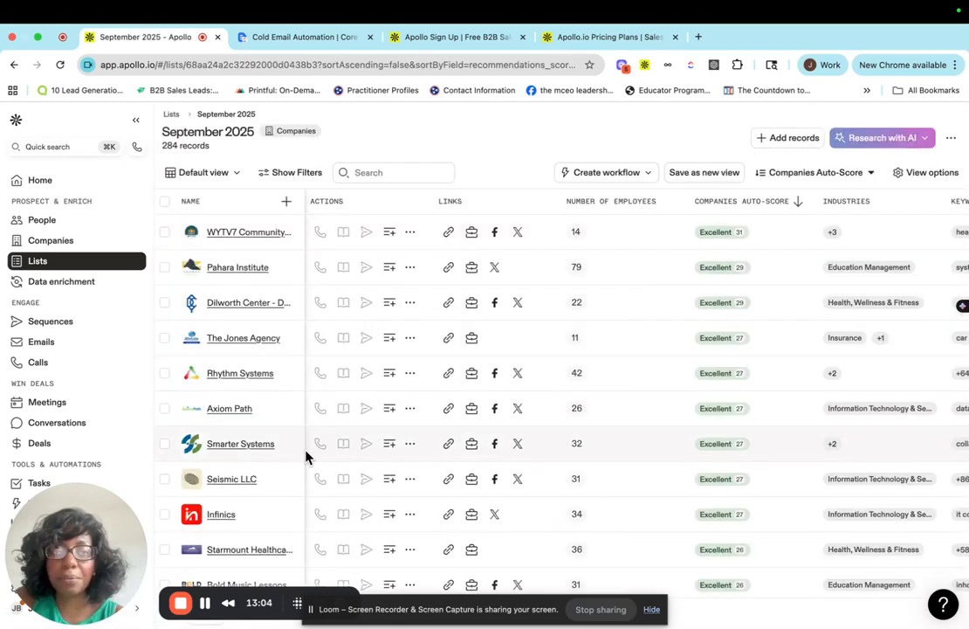
Scroll through the list's company records and across its columns to review employees, industries, keywords and location.
scroll(306, 455, "down", 1)
scroll(258, 284, "down", 1)
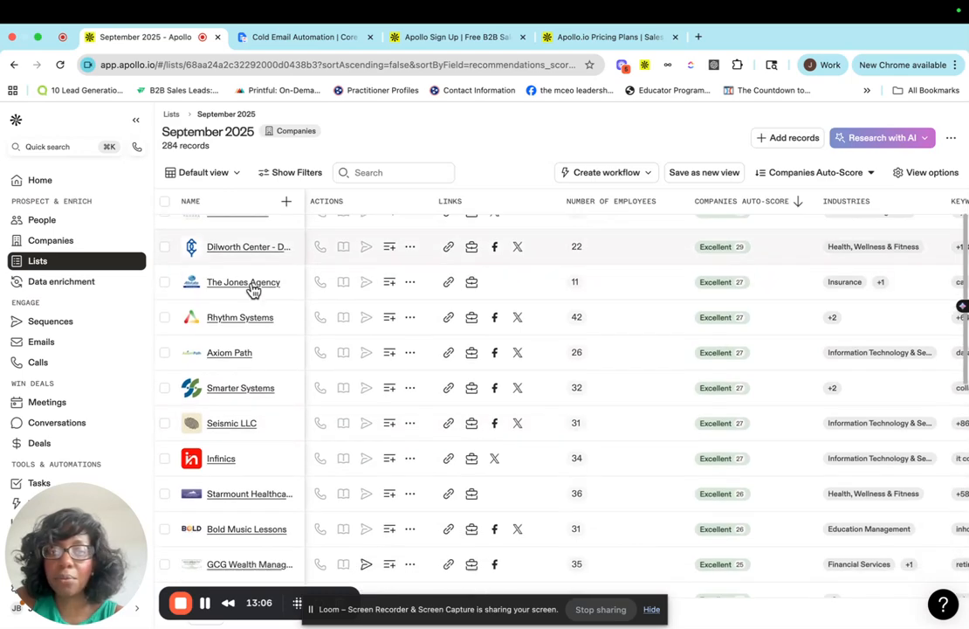
scroll(252, 288, "up", 2)
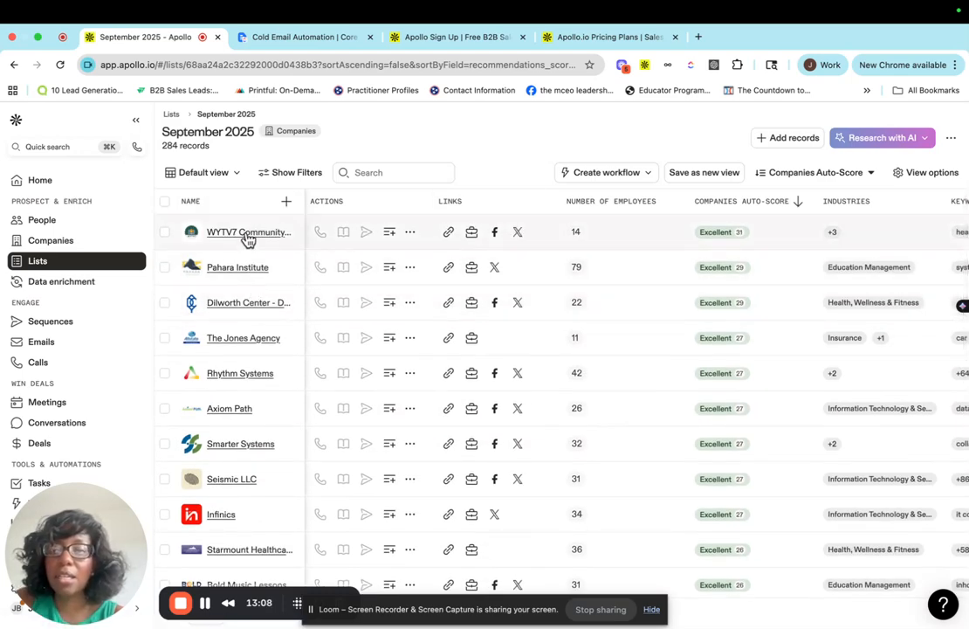
scroll(678, 286, "right", 3)
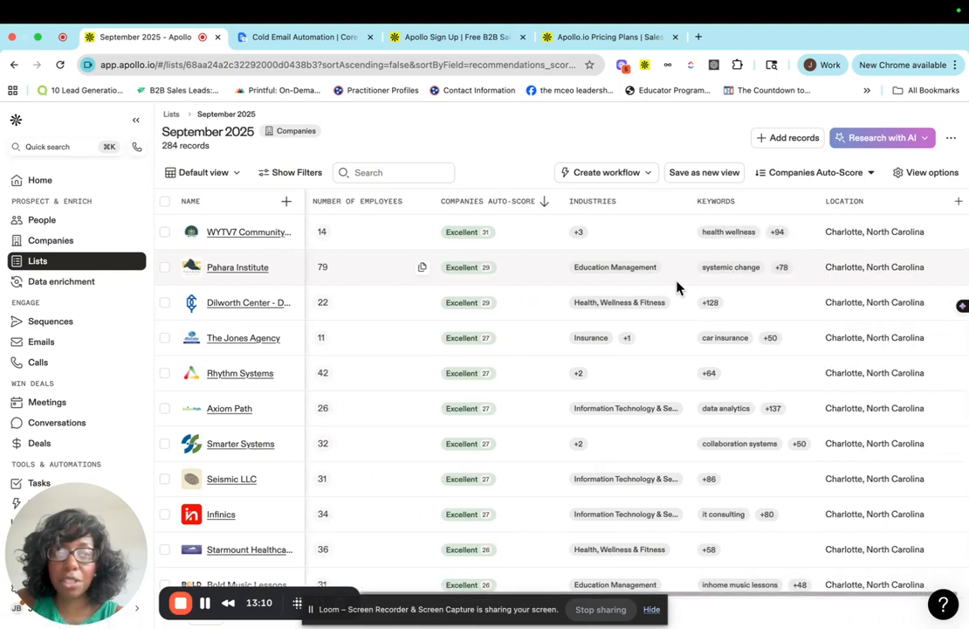
scroll(677, 286, "left", 3)
scroll(677, 287, "right", 3)
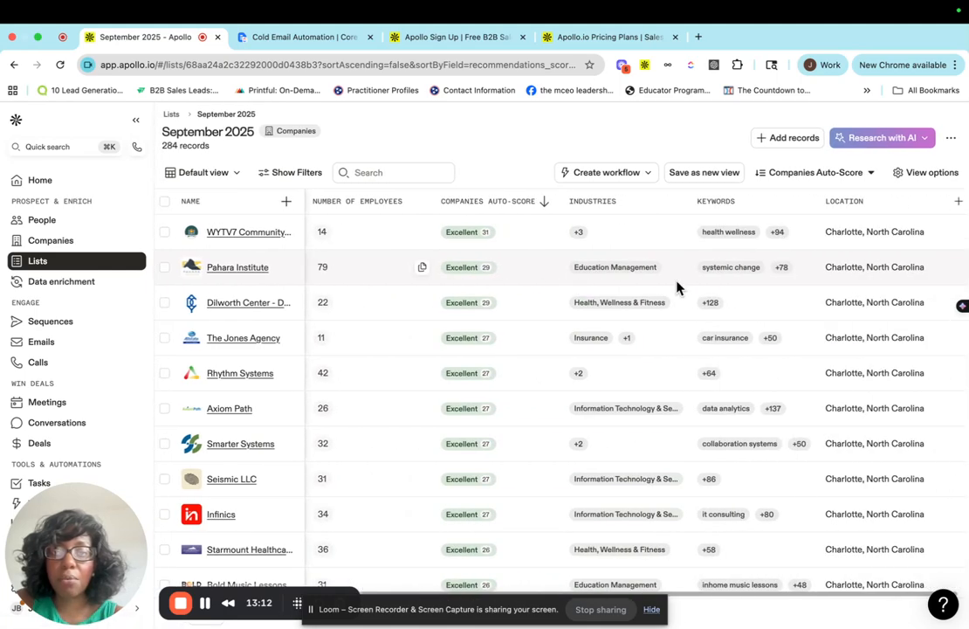
scroll(677, 286, "left", 3)
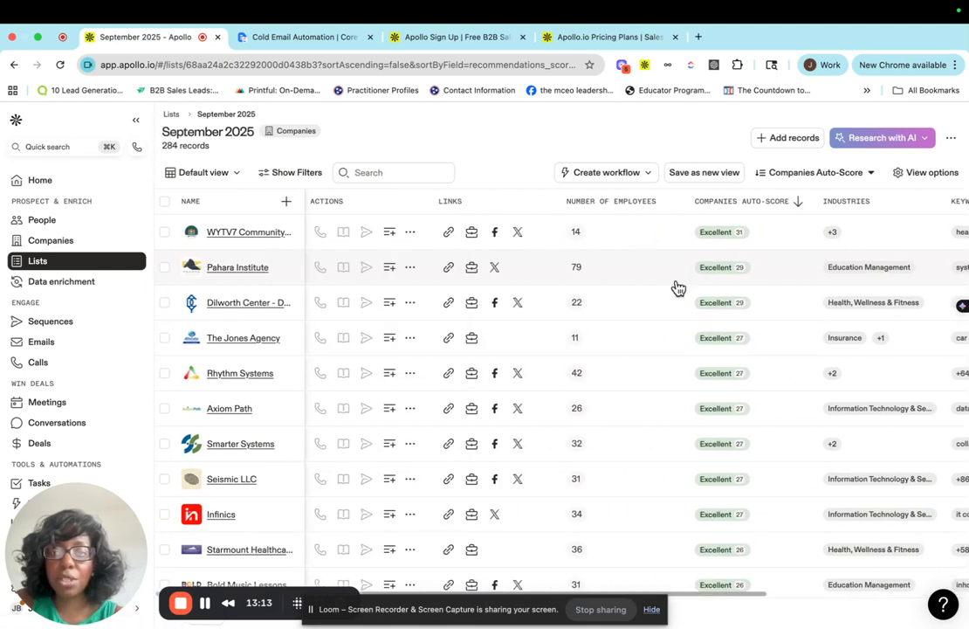
Open the WYTV7 Community Broadcasters Network company record and scroll through its overview and new prospects.
left_click(248, 233)
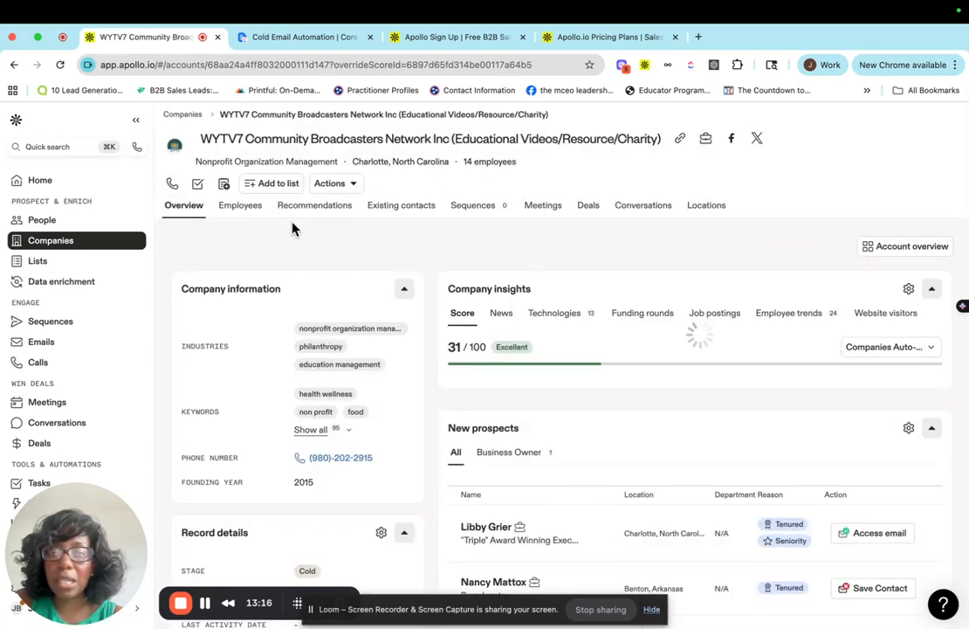
scroll(506, 225, "down", 1)
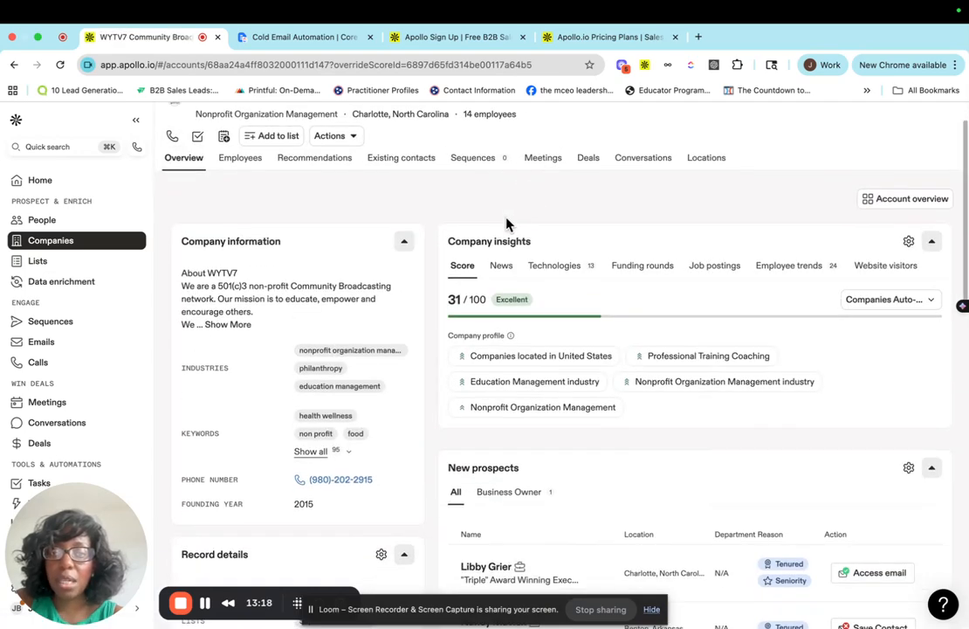
scroll(584, 503, "down", 5)
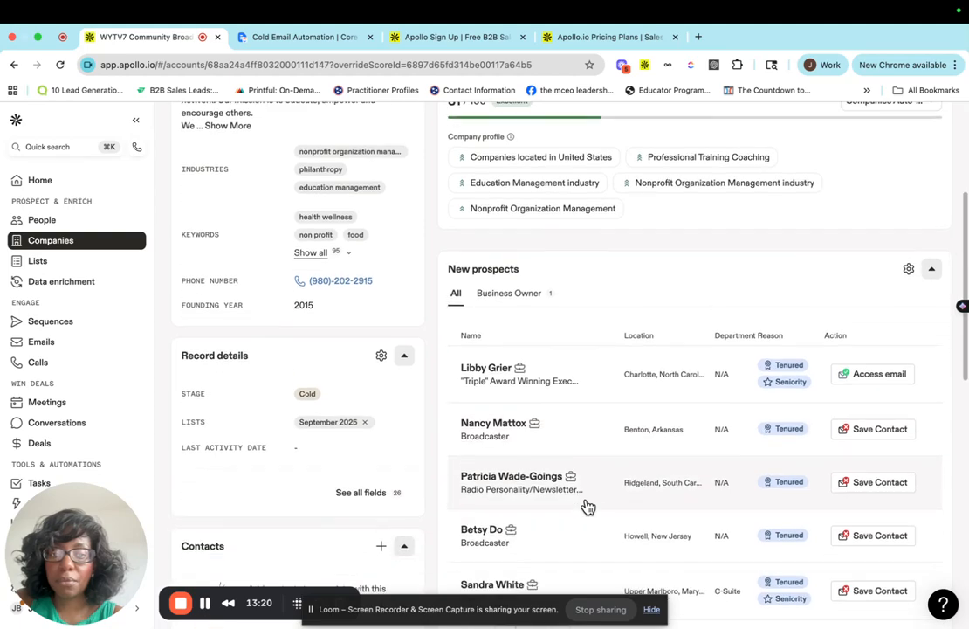
scroll(585, 506, "up", 3)
scroll(585, 506, "down", 4)
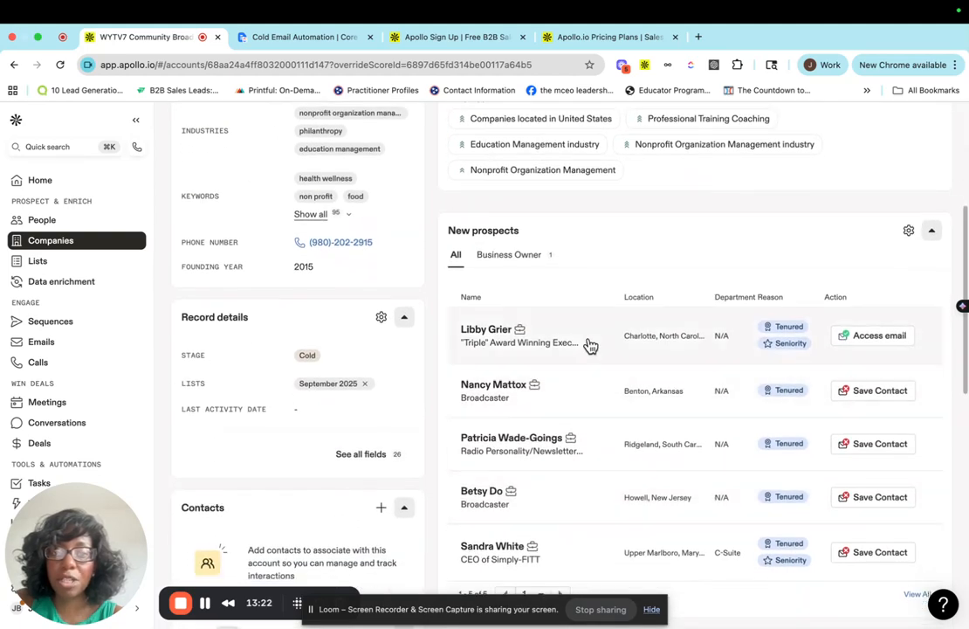
scroll(589, 346, "down", 2)
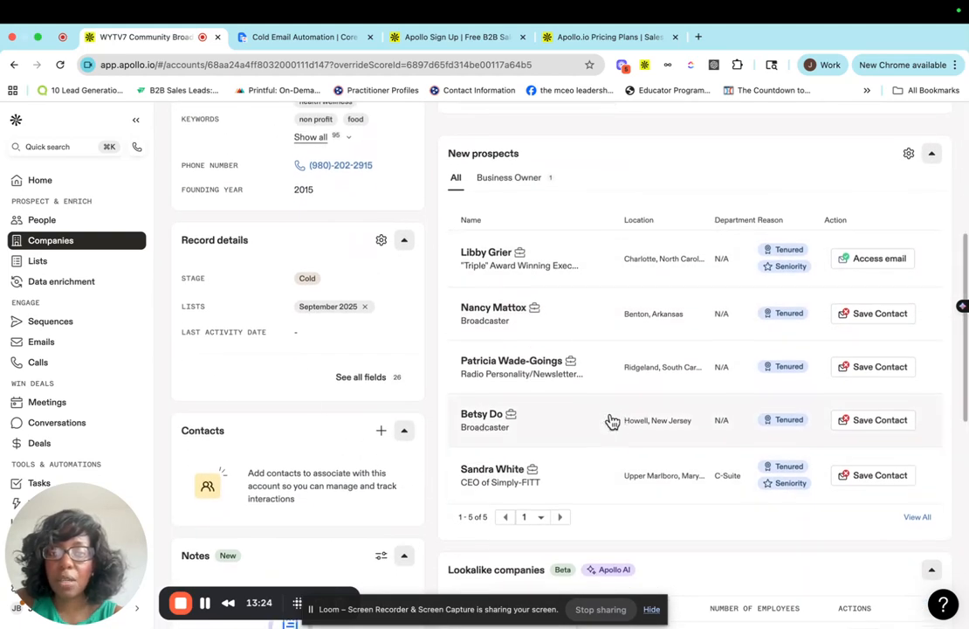
scroll(593, 415, "down", 1)
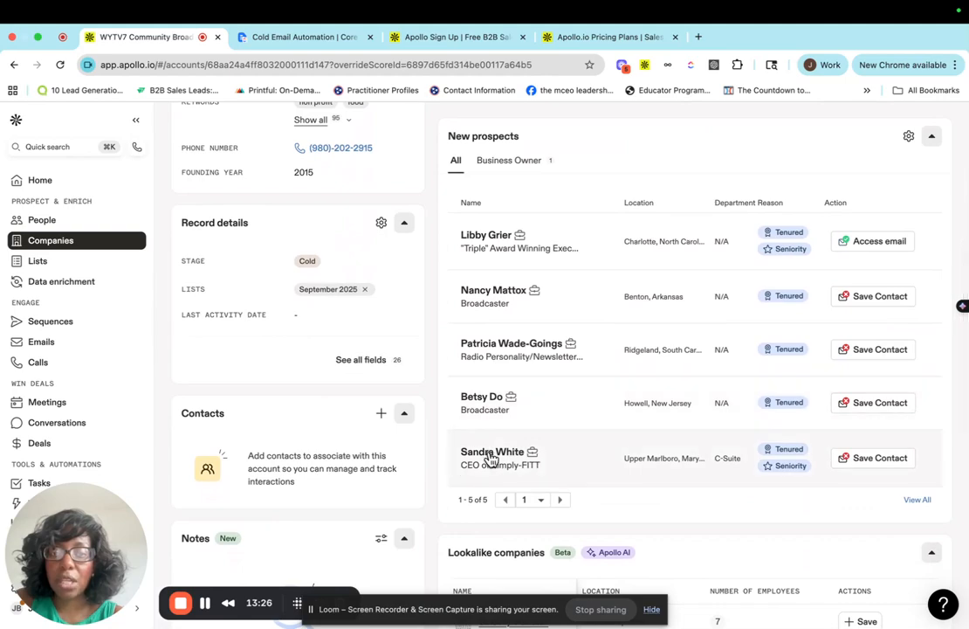
scroll(665, 464, "up", 9)
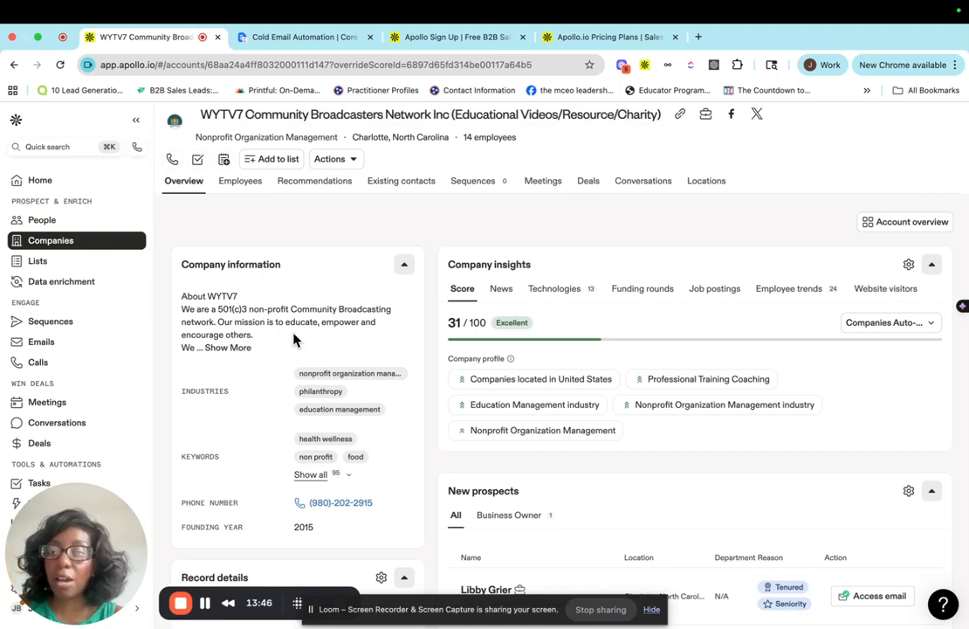
Expand the full company description and scroll through the record's details, lookalike companies, notes and activities.
left_click(232, 349)
scroll(339, 387, "down", 2)
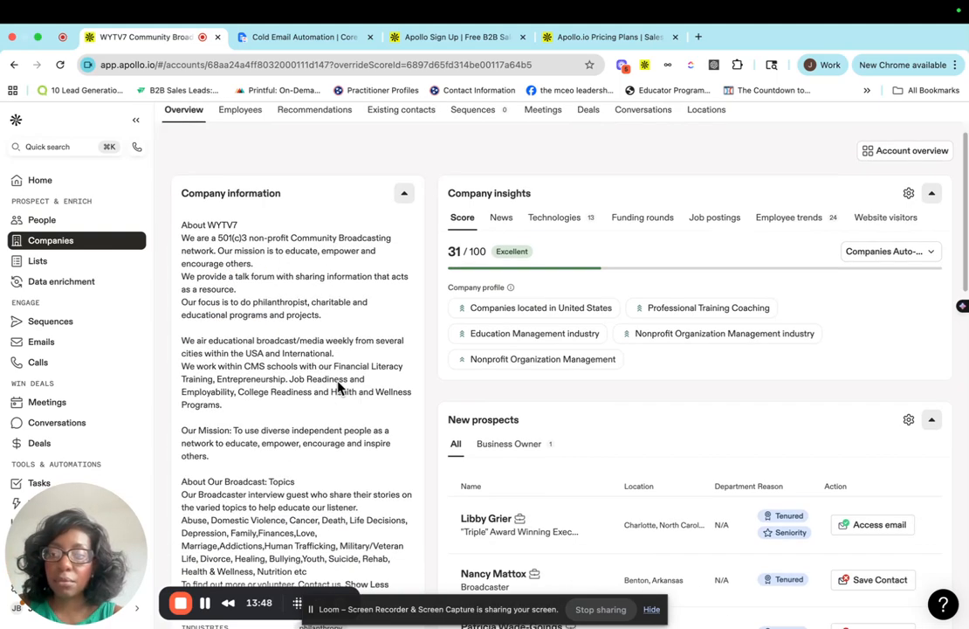
scroll(339, 387, "down", 4)
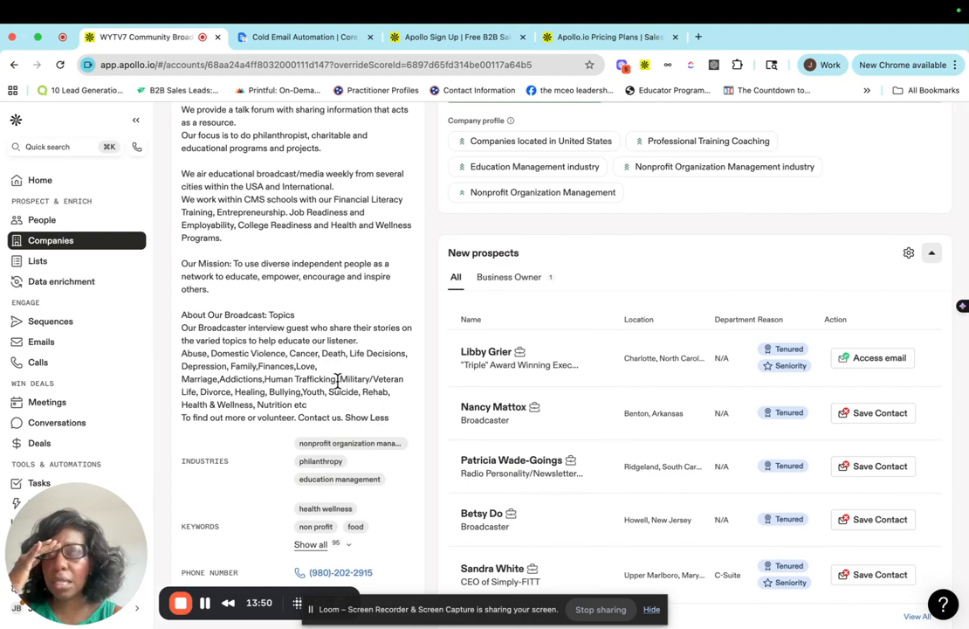
scroll(337, 380, "down", 10)
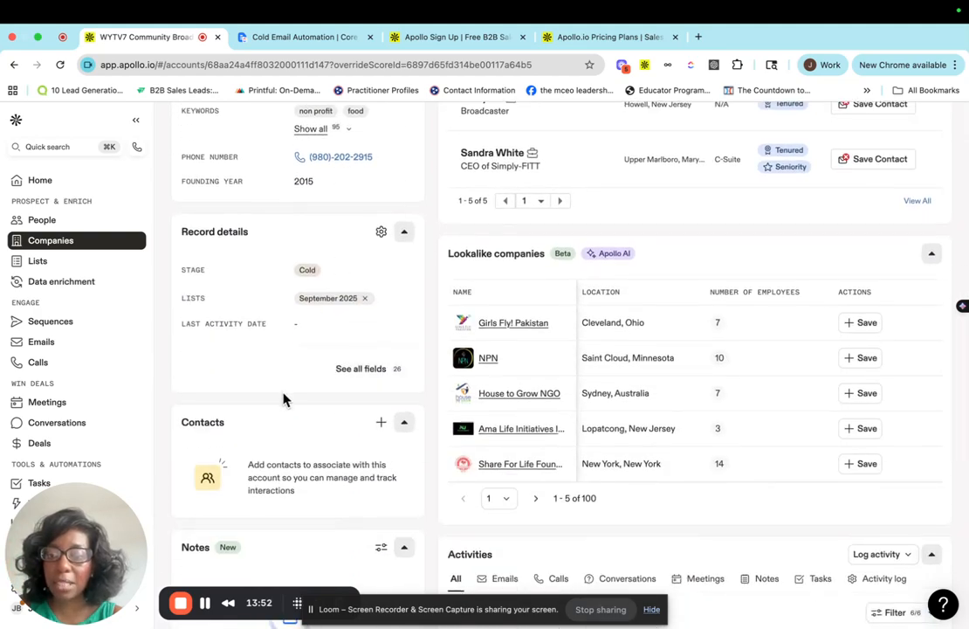
scroll(283, 399, "down", 2)
scroll(283, 399, "down", 3)
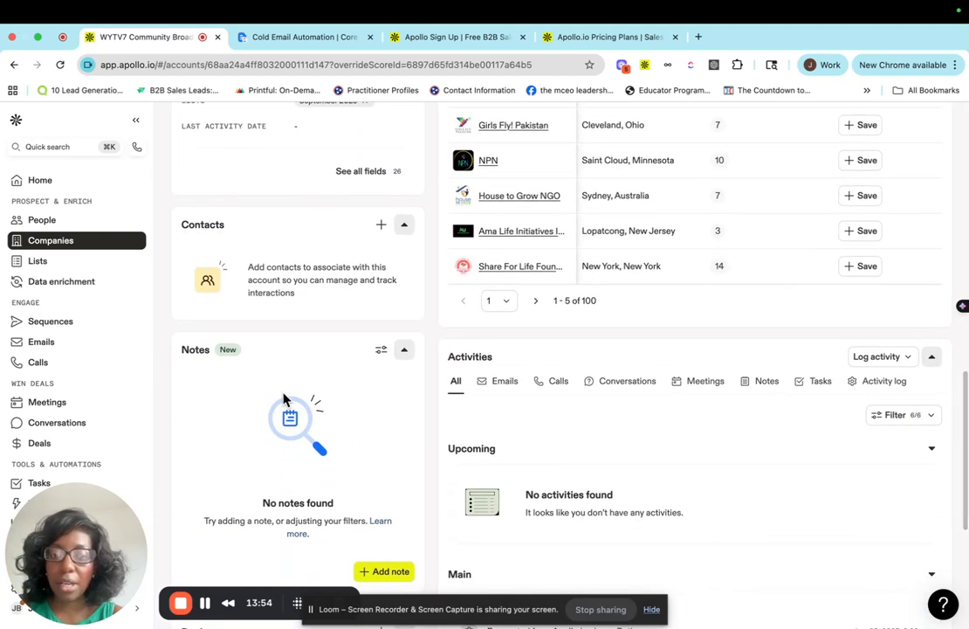
scroll(283, 399, "down", 2)
scroll(606, 467, "down", 3)
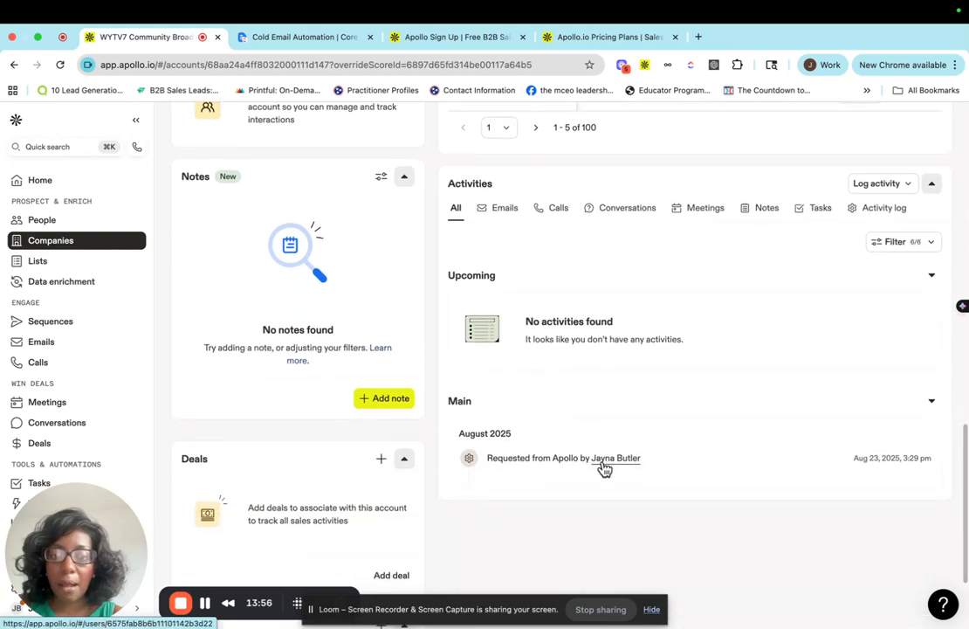
scroll(605, 468, "up", 8)
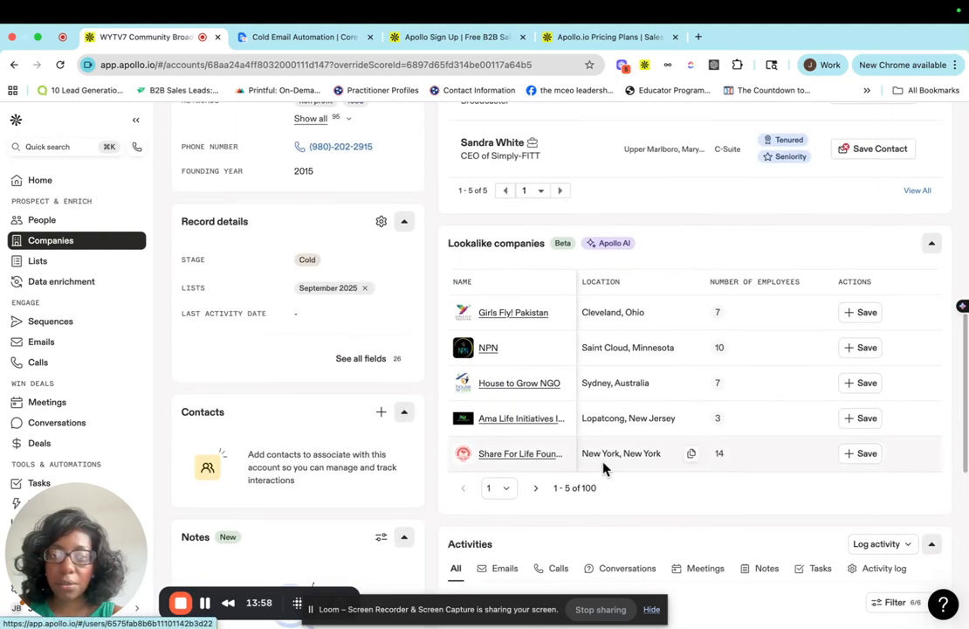
scroll(603, 469, "up", 8)
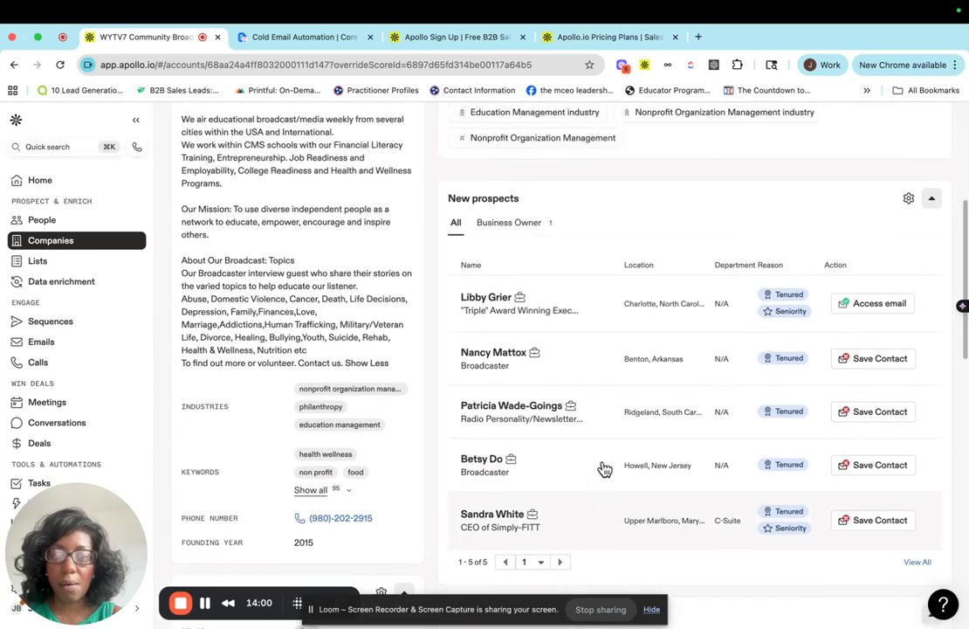
scroll(603, 470, "up", 6)
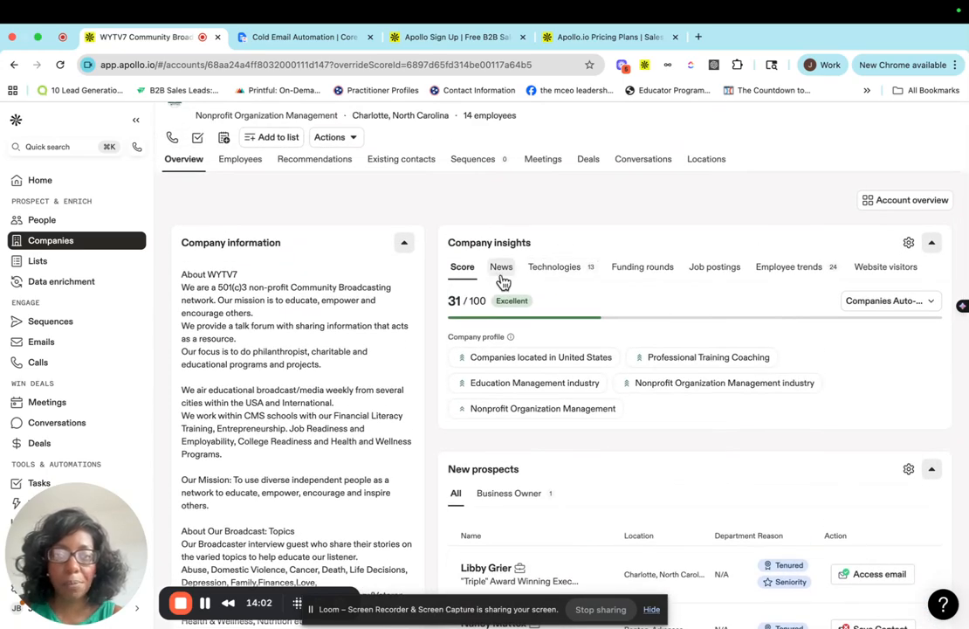
Review the company insights News, Funding rounds and Technologies tabs.
left_click(501, 271)
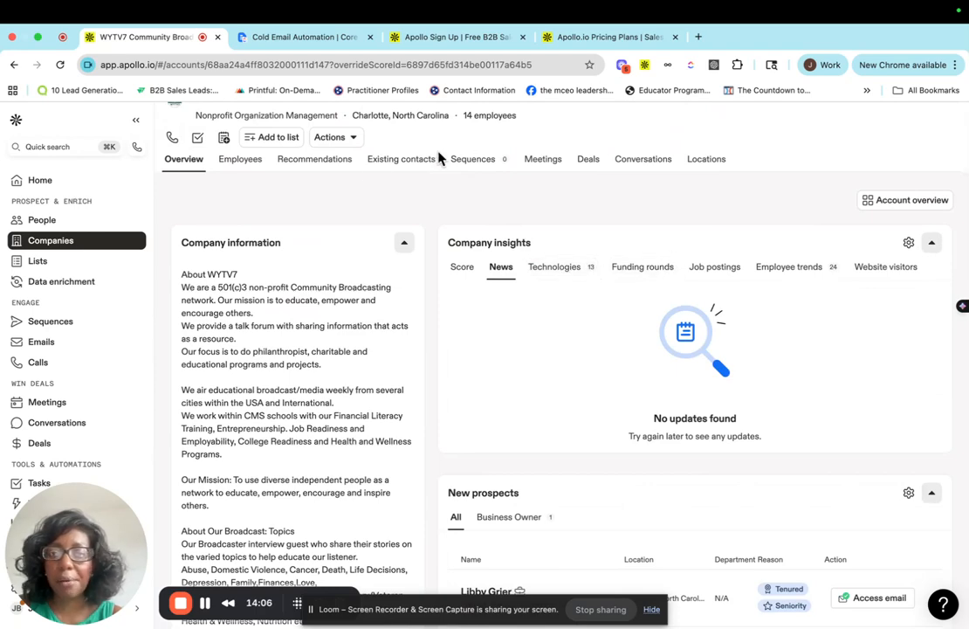
left_click(640, 273)
left_click(567, 274)
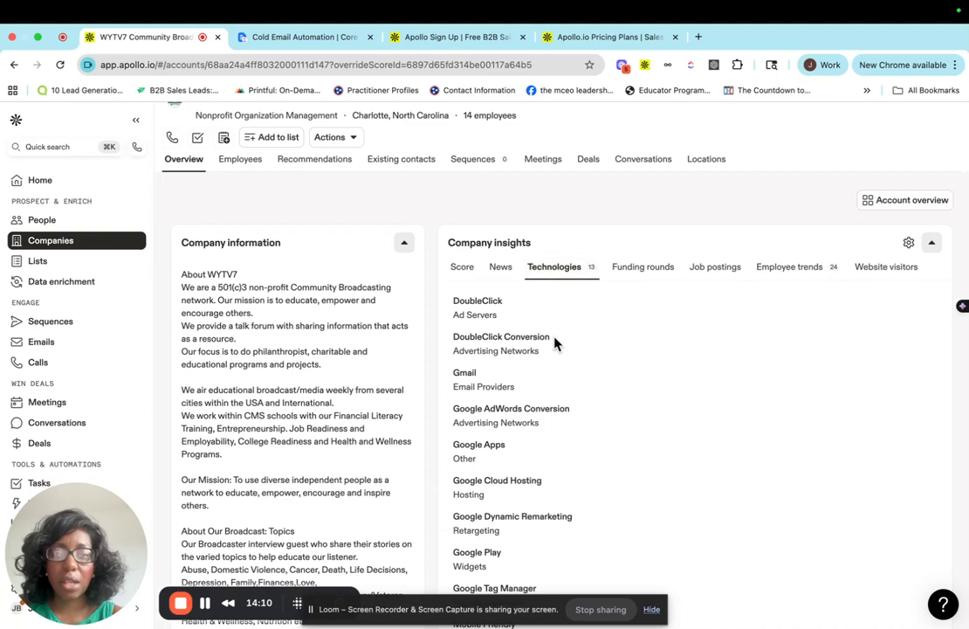
scroll(555, 342, "down", 1)
scroll(556, 341, "up", 1)
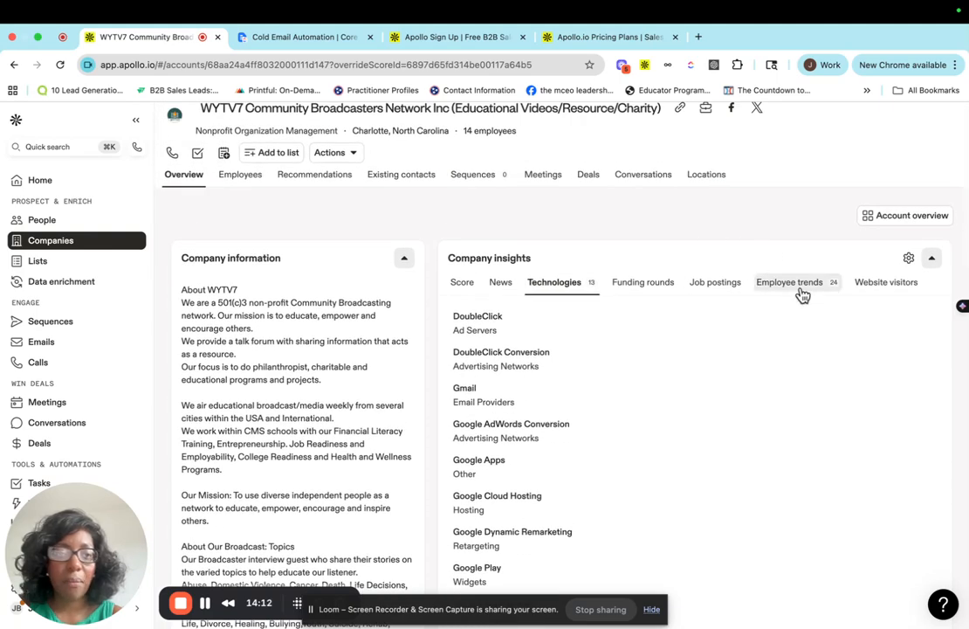
Examine the Employee trends chart and the Website visitors tab, then return to Employee trends.
left_click(799, 291)
scroll(639, 417, "down", 1)
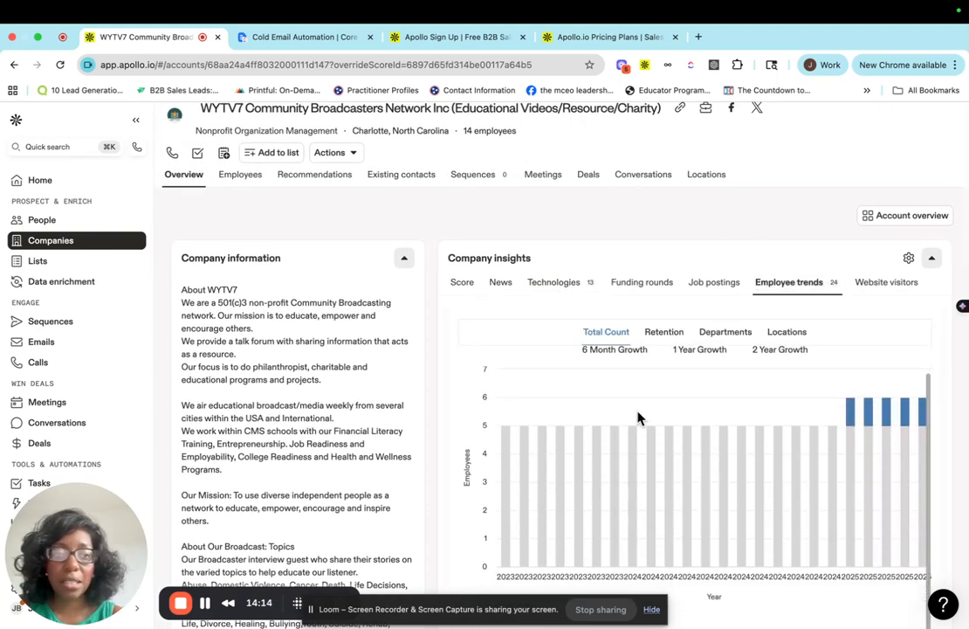
mouse_move(853, 425)
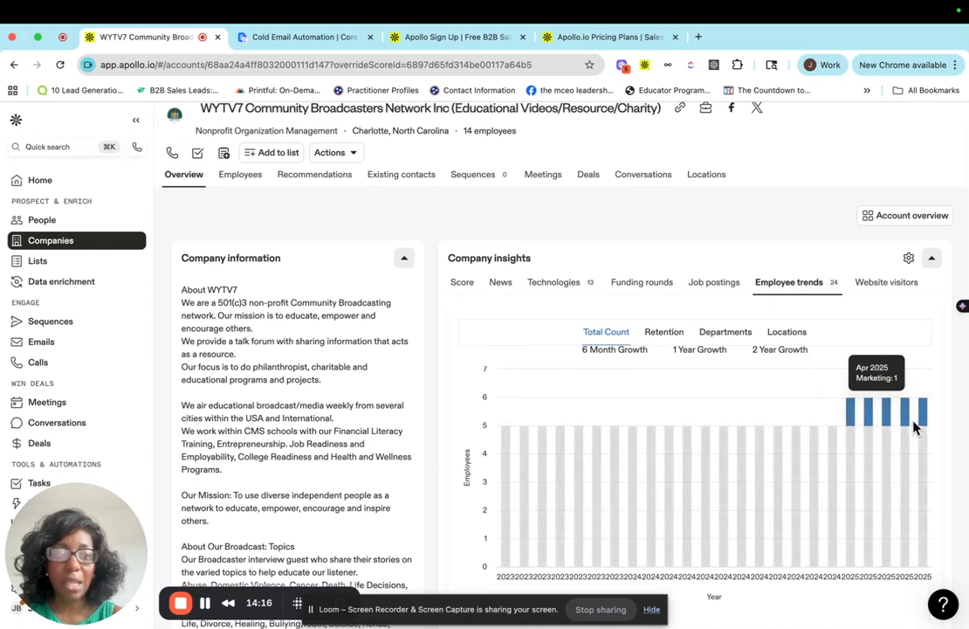
scroll(680, 405, "up", 1)
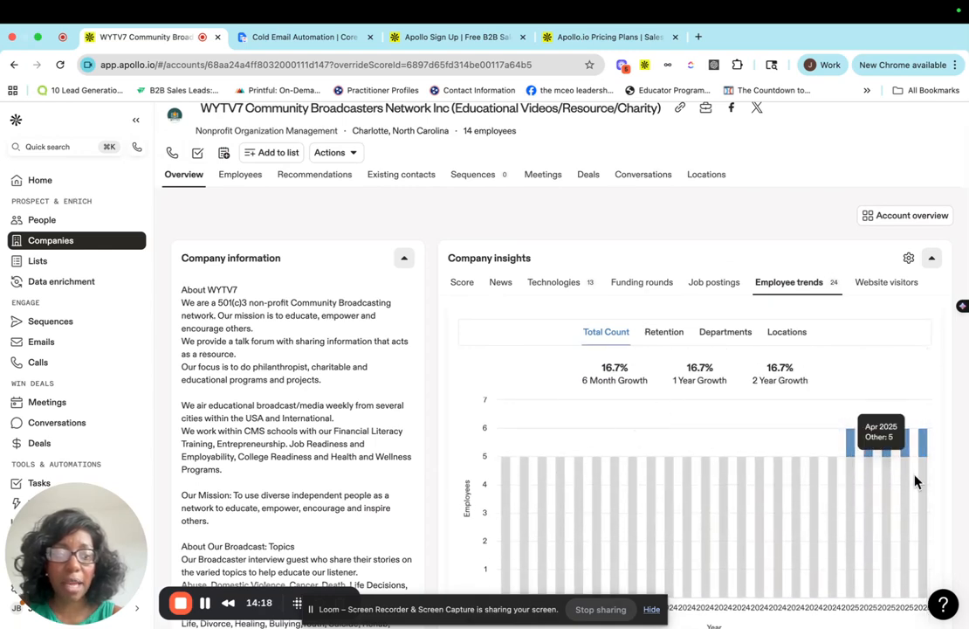
scroll(915, 480, "down", 1)
mouse_move(908, 419)
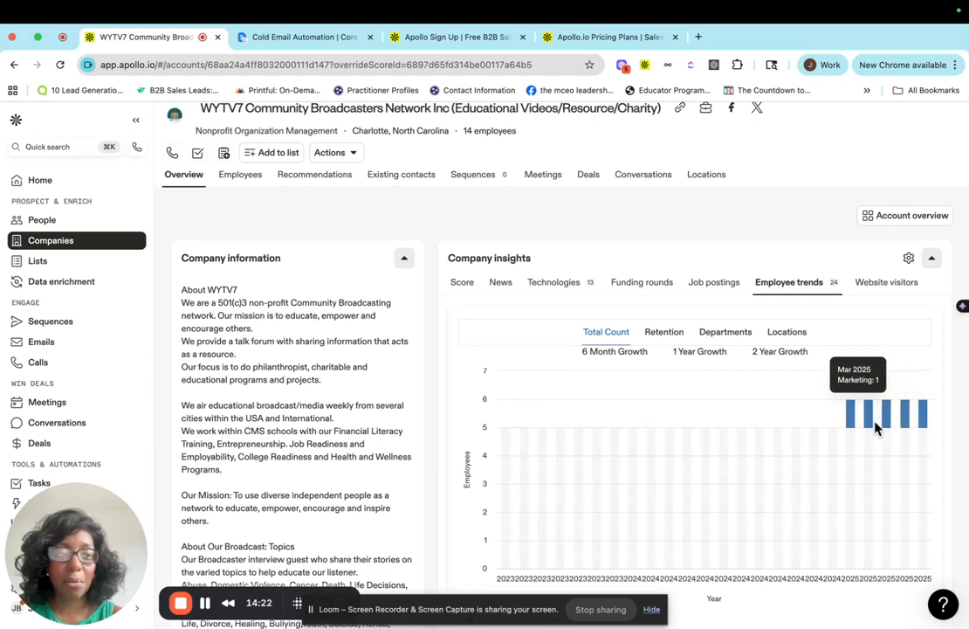
left_click(900, 282)
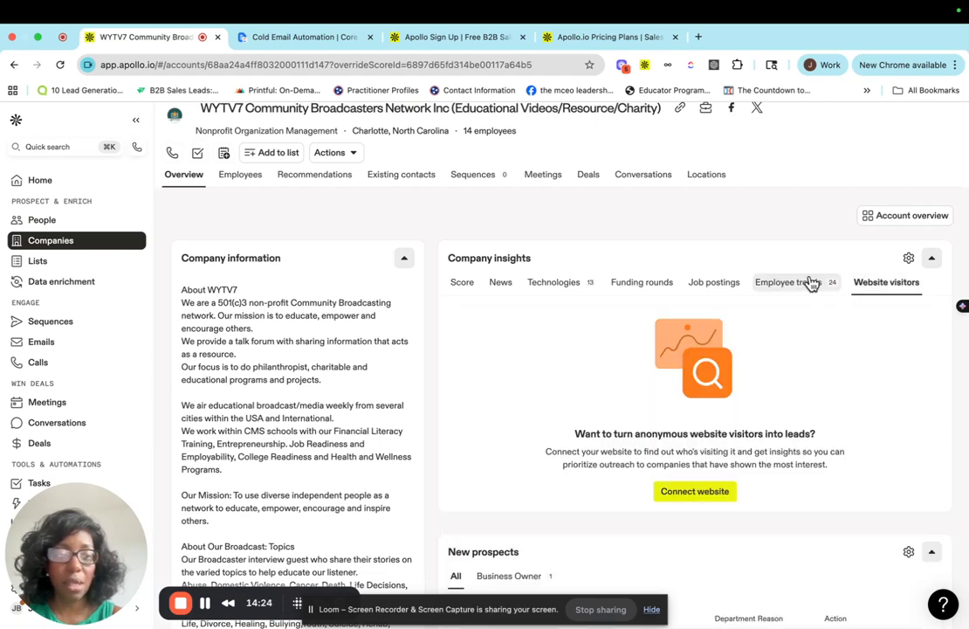
left_click(810, 283)
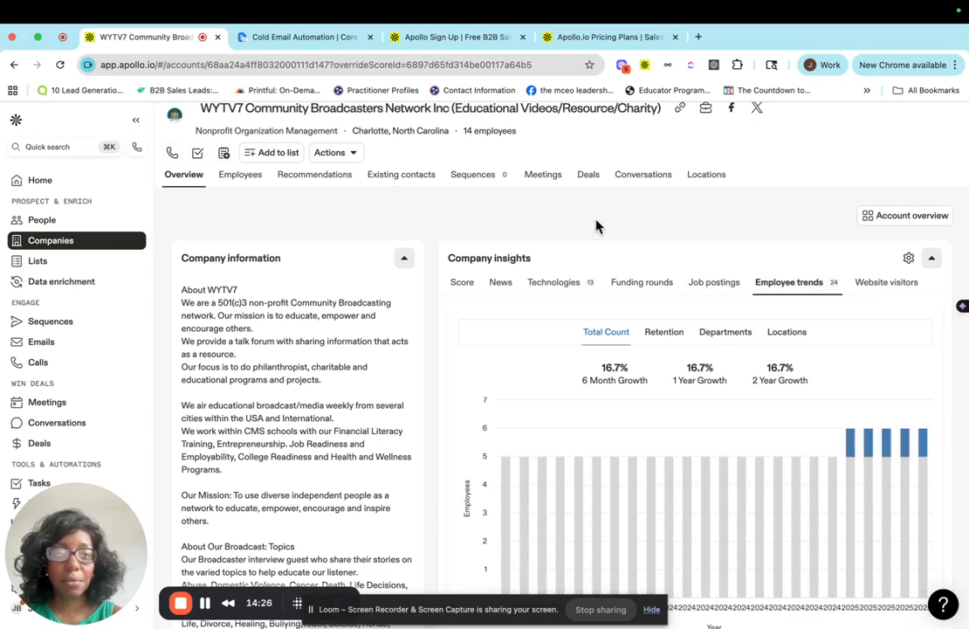